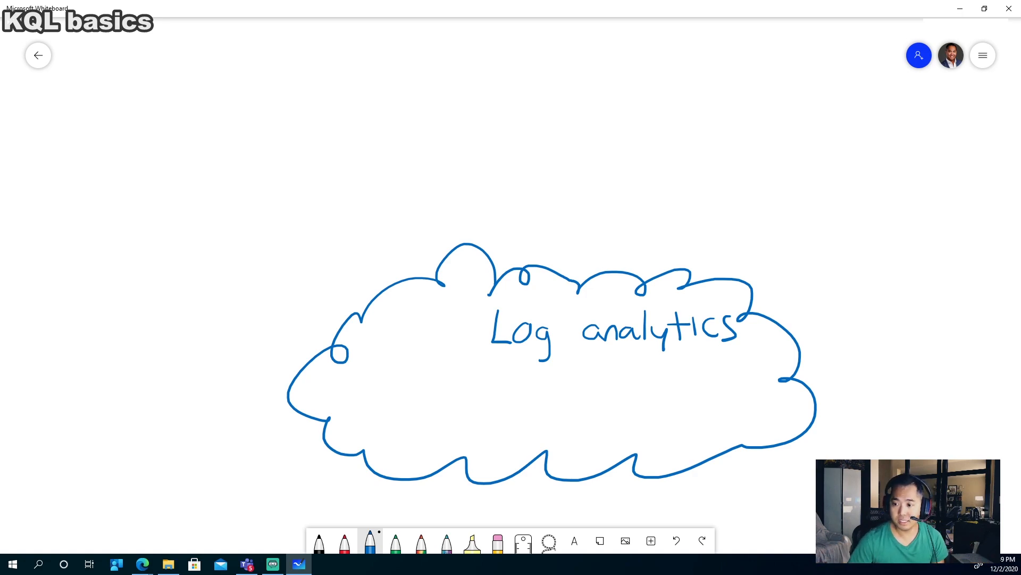
# Step: Draw a blue 3D box under the "Log analytics" label and a curved black arrow from outside the cloud into the box
pyautogui.moveTo(593, 379)
pyautogui.mouseDown()
pyautogui.moveTo(600, 442)
pyautogui.moveTo(707, 407)
pyautogui.moveTo(601, 438)
pyautogui.mouseUp()
pyautogui.moveTo(595, 379)
pyautogui.mouseDown()
pyautogui.moveTo(629, 361)
pyautogui.moveTo(736, 365)
pyautogui.moveTo(697, 377)
pyautogui.moveTo(733, 412)
pyautogui.moveTo(710, 438)
pyautogui.mouseUp()
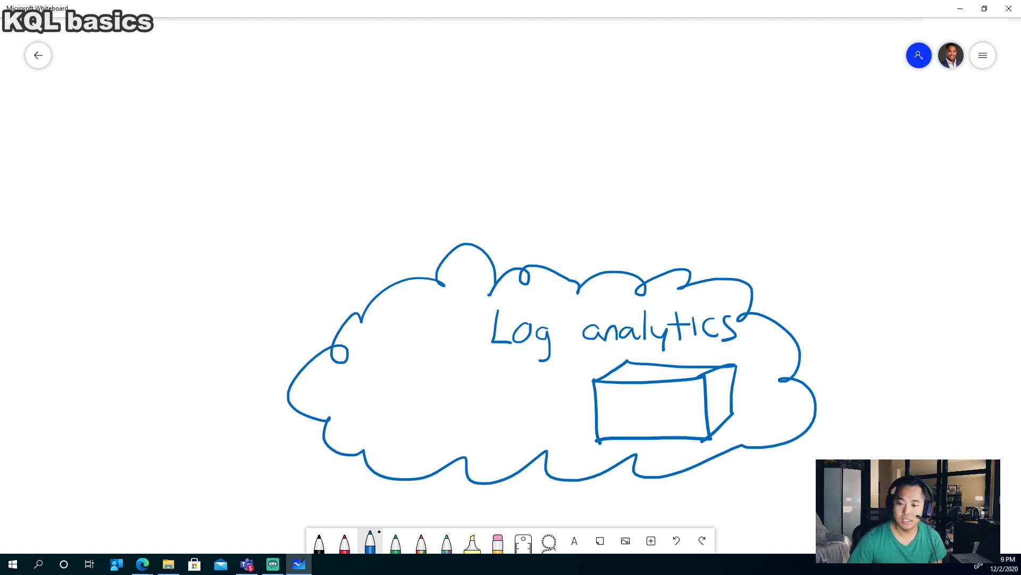
pyautogui.click(319, 541)
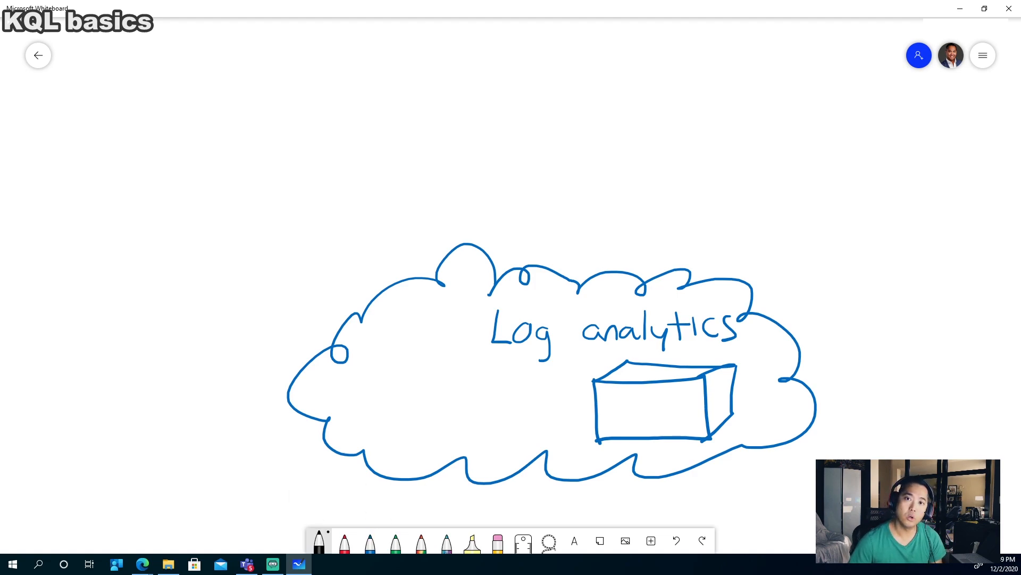
pyautogui.moveTo(295, 465)
pyautogui.mouseDown()
pyautogui.moveTo(474, 401)
pyautogui.moveTo(614, 405)
pyautogui.moveTo(607, 425)
pyautogui.mouseUp()
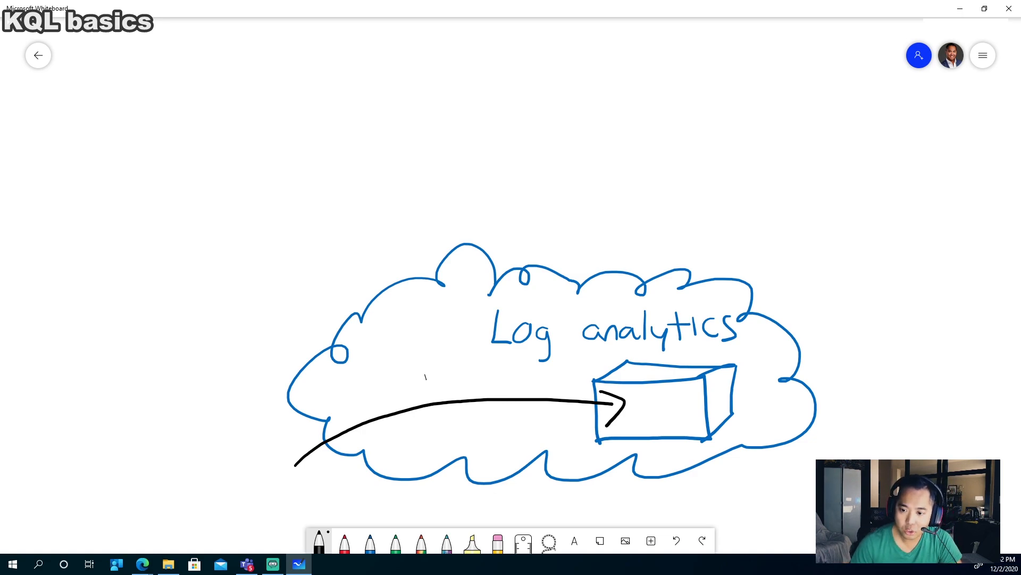
# Step: Sketch a black laptop with keyboard lines and a stick figure beside it, outside the cloud near the arrow's tail
pyautogui.click(319, 541)
pyautogui.moveTo(178, 433)
pyautogui.mouseDown()
pyautogui.moveTo(178, 474)
pyautogui.moveTo(230, 441)
pyautogui.moveTo(181, 484)
pyautogui.mouseUp()
pyautogui.moveTo(185, 481); pyautogui.dragTo(148, 512)
pyautogui.moveTo(255, 472)
pyautogui.mouseDown()
pyautogui.moveTo(248, 517)
pyautogui.moveTo(154, 522)
pyautogui.mouseUp()
pyautogui.moveTo(179, 486); pyautogui.dragTo(238, 484)
pyautogui.moveTo(170, 493)
pyautogui.mouseDown()
pyautogui.moveTo(245, 489)
pyautogui.moveTo(240, 496)
pyautogui.mouseUp()
pyautogui.moveTo(160, 505); pyautogui.dragTo(237, 502)
pyautogui.moveTo(162, 509); pyautogui.dragTo(239, 511)
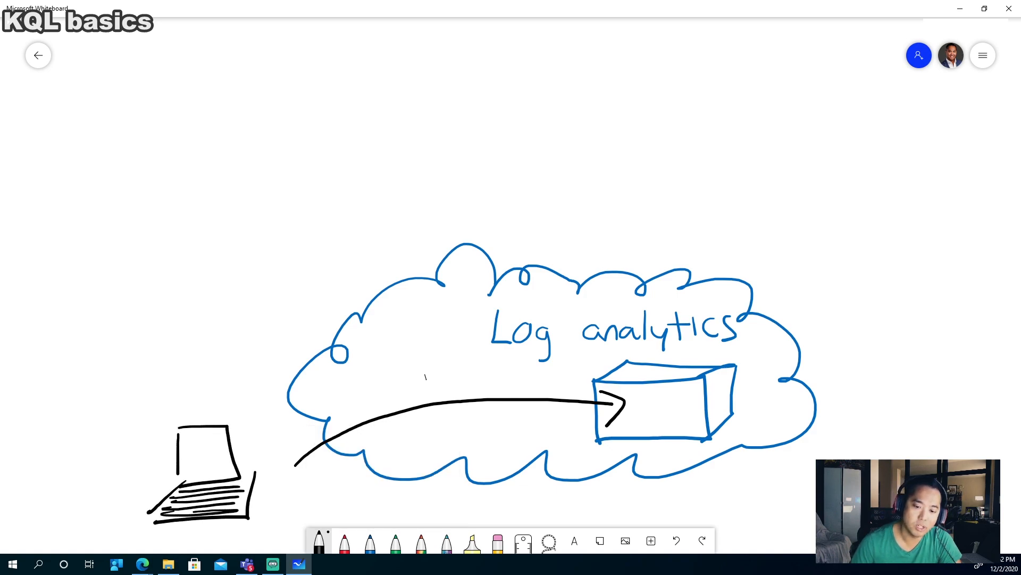
pyautogui.moveTo(126, 424)
pyautogui.mouseDown()
pyautogui.moveTo(102, 495)
pyautogui.moveTo(144, 497)
pyautogui.mouseUp()
pyautogui.moveTo(108, 463); pyautogui.dragTo(150, 467)
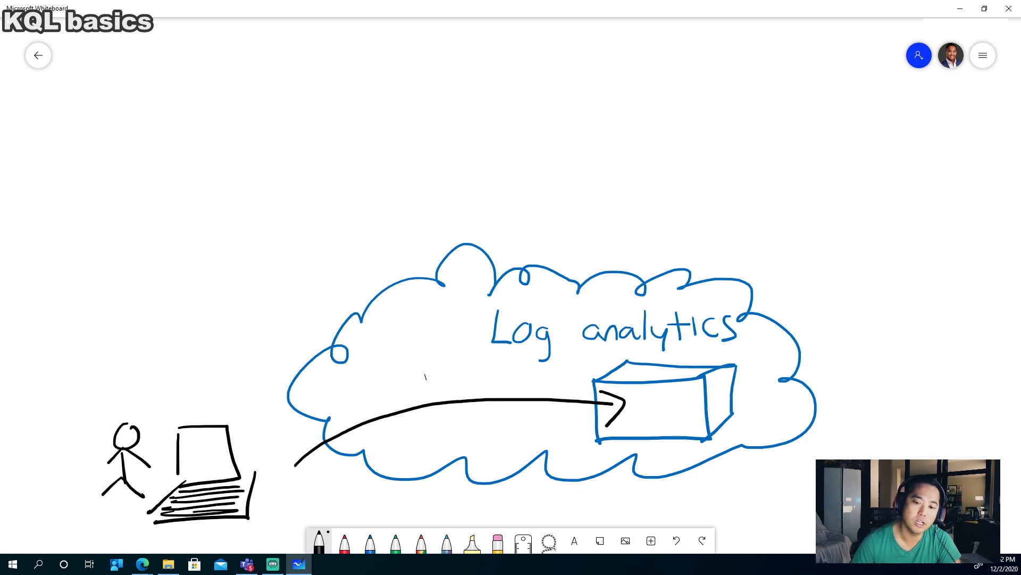
# Step: Write "KQL" in blue just above the black arrow inside the cloud
pyautogui.click(370, 541)
pyautogui.moveTo(381, 387); pyautogui.dragTo(384, 410)
pyautogui.moveTo(397, 381)
pyautogui.mouseDown()
pyautogui.moveTo(392, 389)
pyautogui.moveTo(413, 398)
pyautogui.moveTo(426, 376)
pyautogui.mouseUp()
pyautogui.moveTo(420, 388); pyautogui.dragTo(442, 402)
pyautogui.moveTo(444, 368)
pyautogui.mouseDown()
pyautogui.moveTo(443, 395)
pyautogui.moveTo(468, 394)
pyautogui.mouseUp()
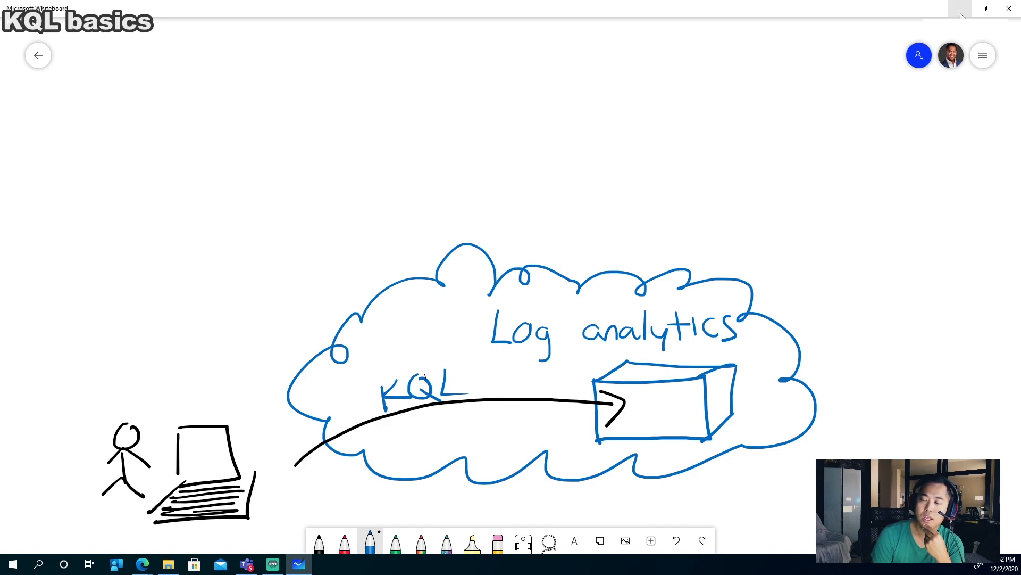
pyautogui.moveTo(173, 350)
pyautogui.mouseDown()
pyautogui.moveTo(227, 326)
pyautogui.moveTo(345, 499)
pyautogui.moveTo(288, 406)
pyautogui.mouseUp()
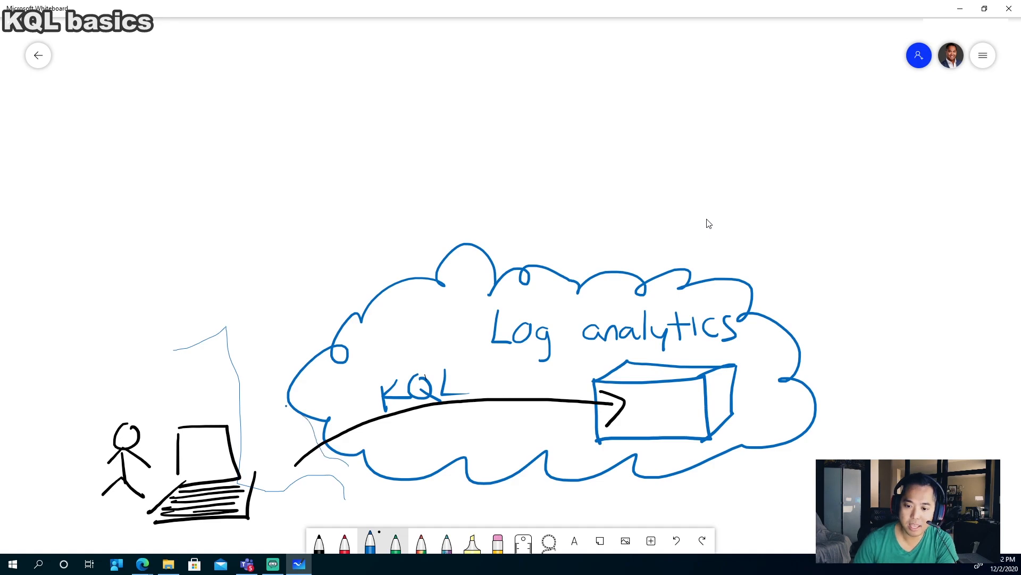
# Step: Write "Sentinel" in green above the cloud, with "defender eP" in green above it
pyautogui.click(396, 542)
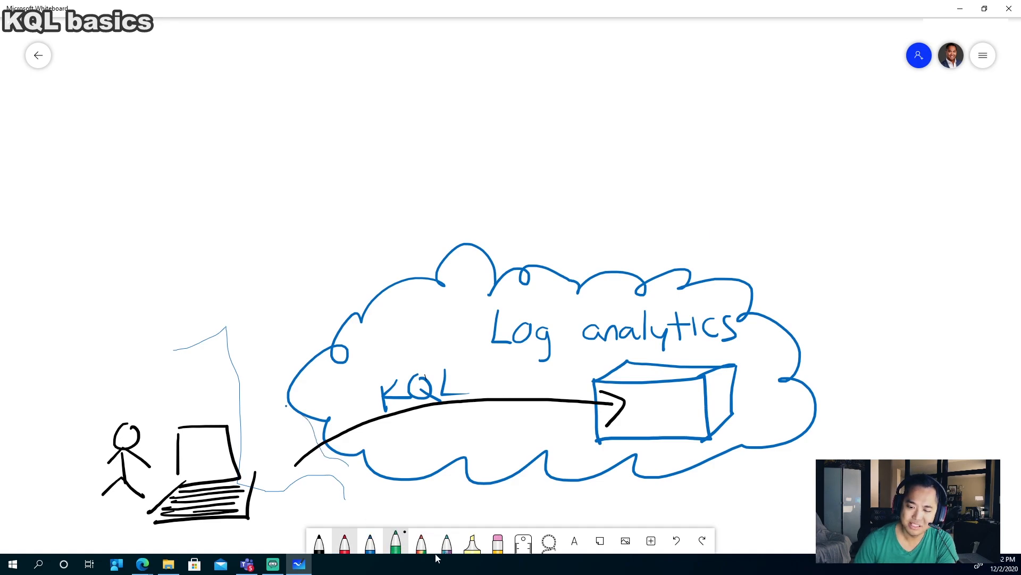
pyautogui.click(344, 543)
pyautogui.click(370, 543)
pyautogui.click(396, 543)
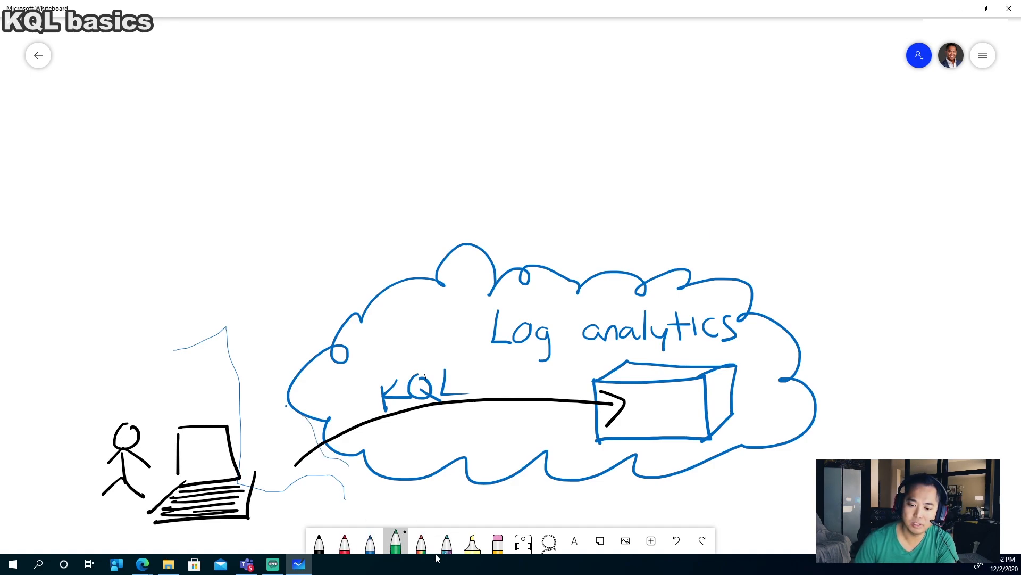
pyautogui.moveTo(569, 231)
pyautogui.mouseDown()
pyautogui.moveTo(554, 254)
pyautogui.moveTo(580, 246)
pyautogui.mouseUp()
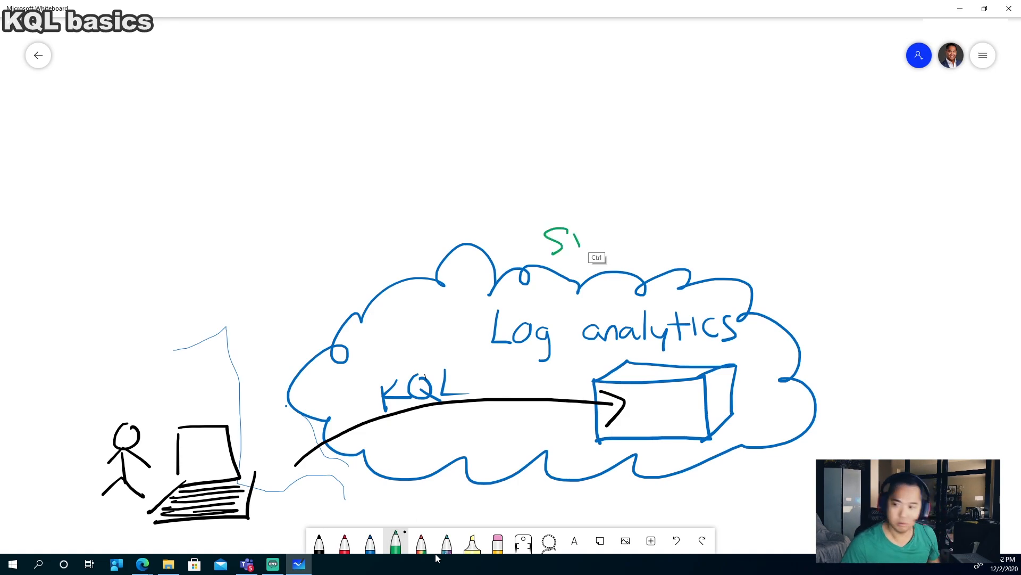
pyautogui.hotkey('ctrl', 'z')
pyautogui.hotkey('ctrl', 'z')
pyautogui.moveTo(594, 251); pyautogui.dragTo(607, 252)
pyautogui.moveTo(615, 221)
pyautogui.mouseDown()
pyautogui.moveTo(616, 250)
pyautogui.moveTo(667, 248)
pyautogui.mouseUp()
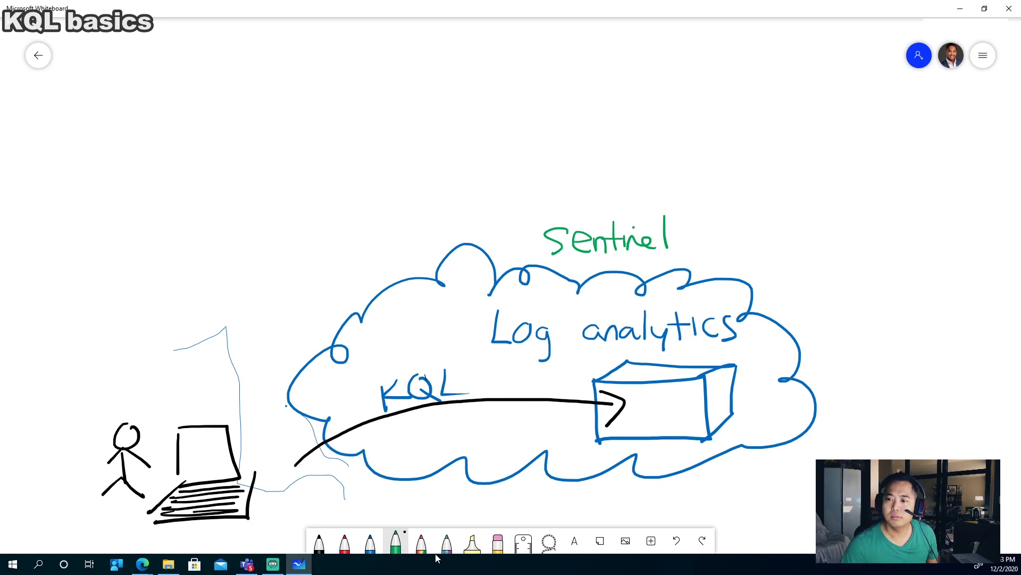
pyautogui.moveTo(553, 187)
pyautogui.mouseDown()
pyautogui.moveTo(553, 201)
pyautogui.moveTo(587, 197)
pyautogui.moveTo(610, 173)
pyautogui.moveTo(631, 172)
pyautogui.mouseUp()
pyautogui.moveTo(630, 194); pyautogui.dragTo(691, 188)
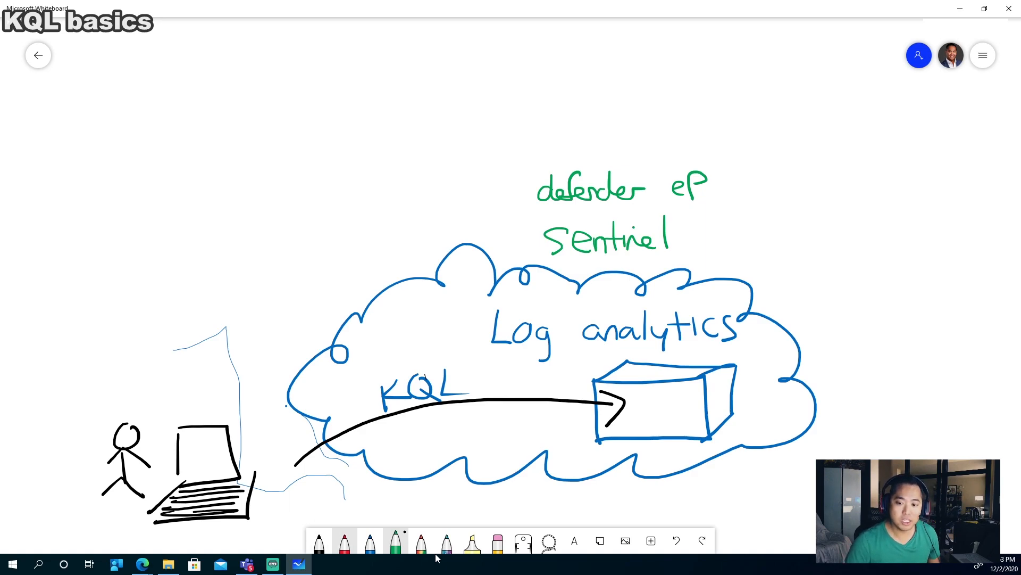
# Step: Draw curved black arrows from the "defender eP" and "Sentinel" labels down into the blue box
pyautogui.click(319, 542)
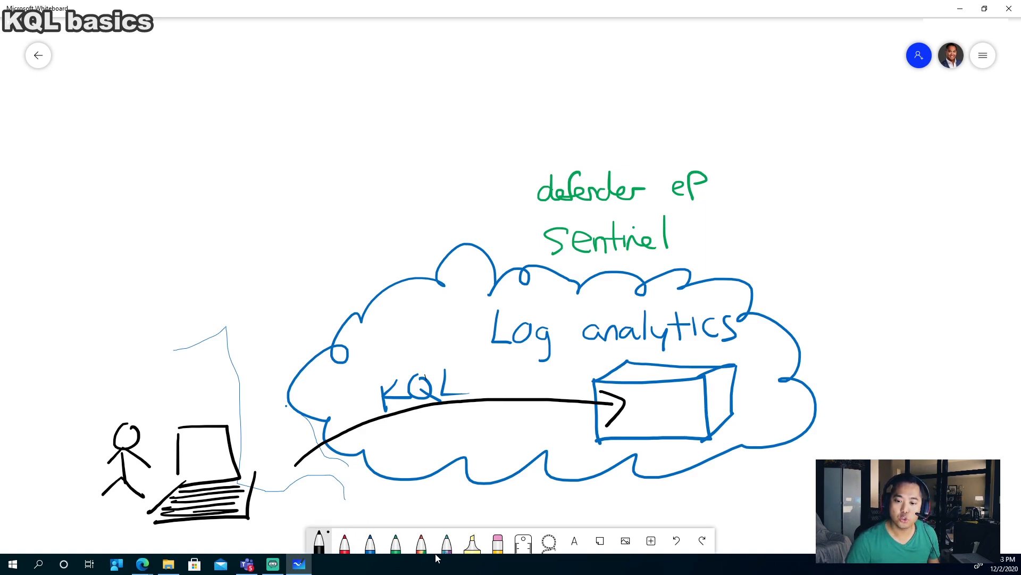
pyautogui.moveTo(717, 187)
pyautogui.mouseDown()
pyautogui.moveTo(749, 202)
pyautogui.moveTo(684, 319)
pyautogui.moveTo(660, 396)
pyautogui.moveTo(680, 383)
pyautogui.mouseUp()
pyautogui.moveTo(684, 230)
pyautogui.mouseDown()
pyautogui.moveTo(674, 373)
pyautogui.moveTo(657, 399)
pyautogui.moveTo(696, 395)
pyautogui.mouseUp()
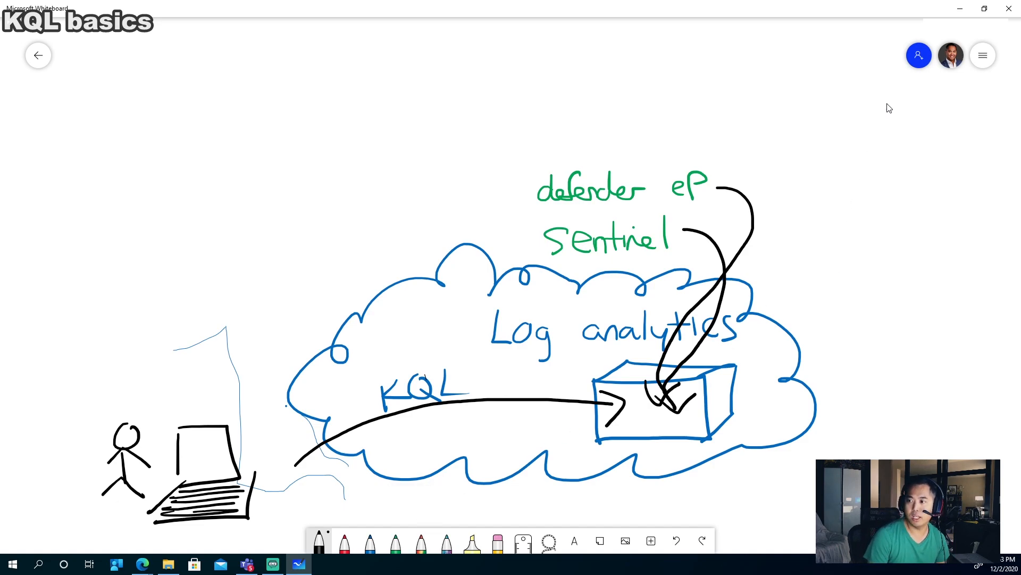
pyautogui.click(967, 9)
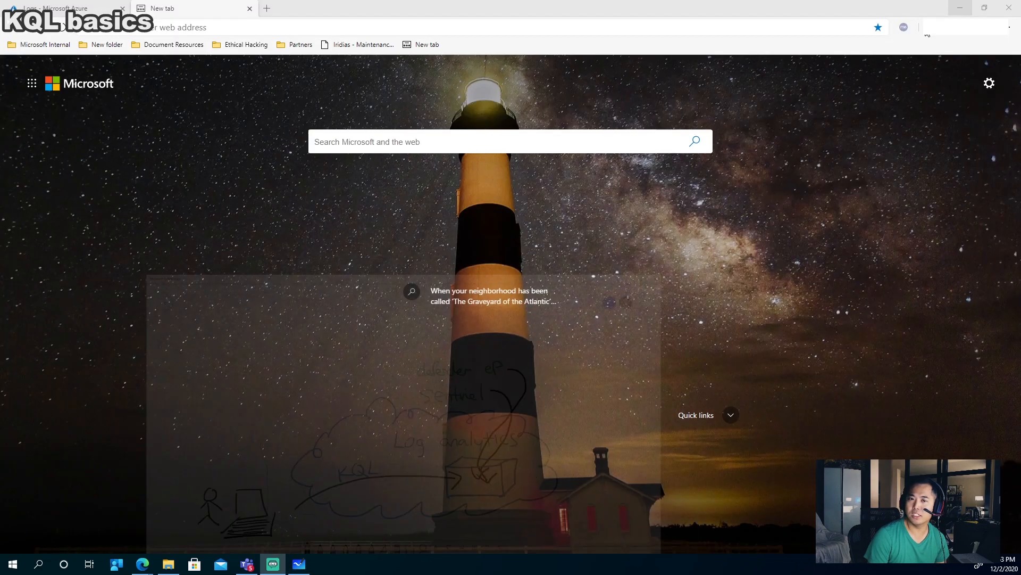
pyautogui.click(209, 28)
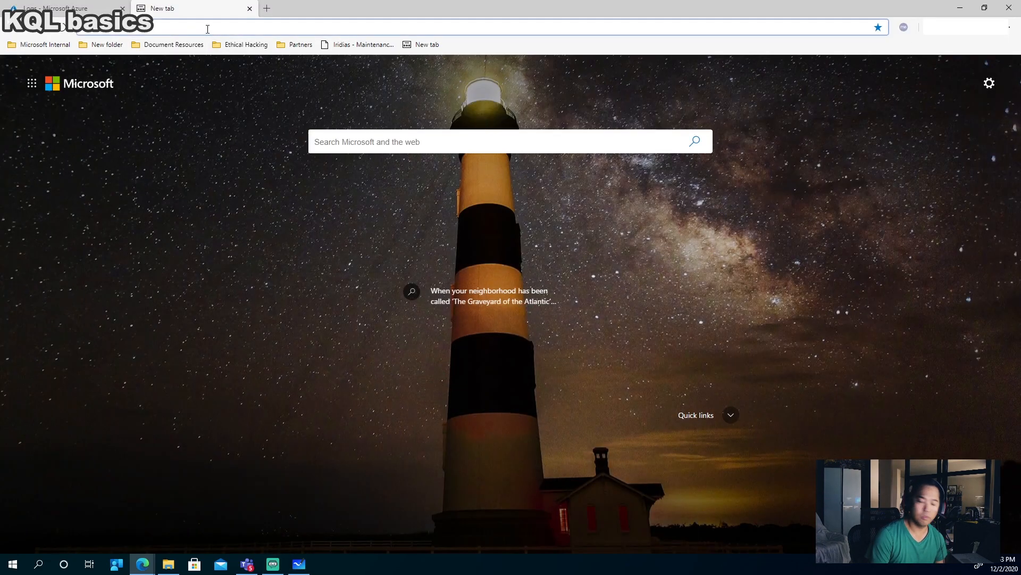
pyautogui.write('https://aka.')
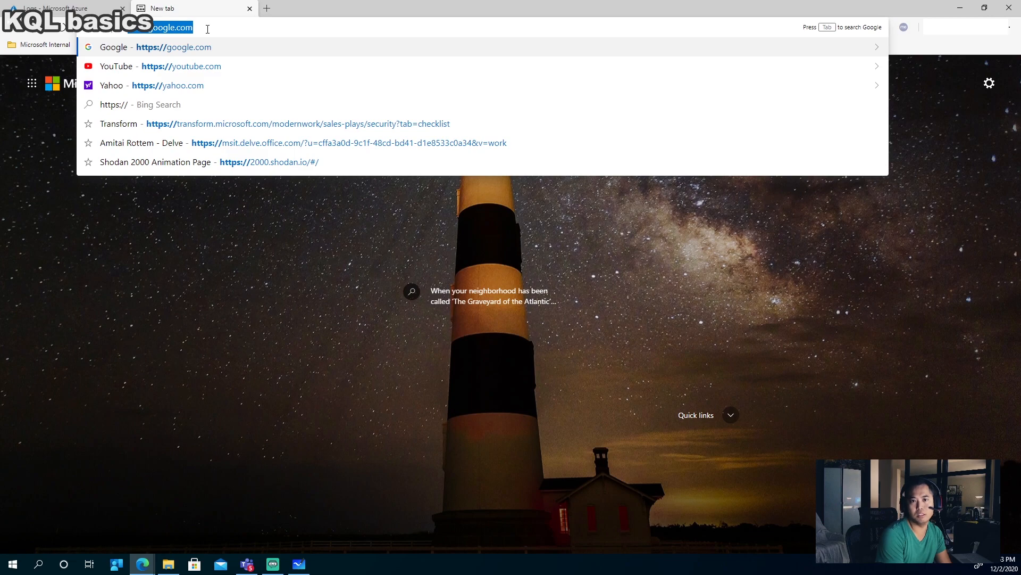
pyautogui.write('ms/lademo')
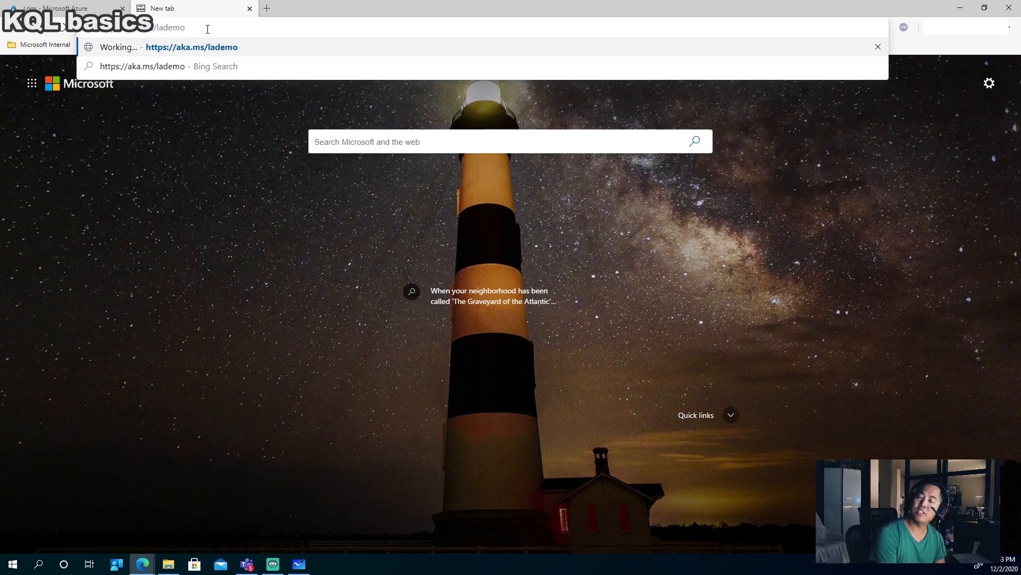
pyautogui.press('Return')
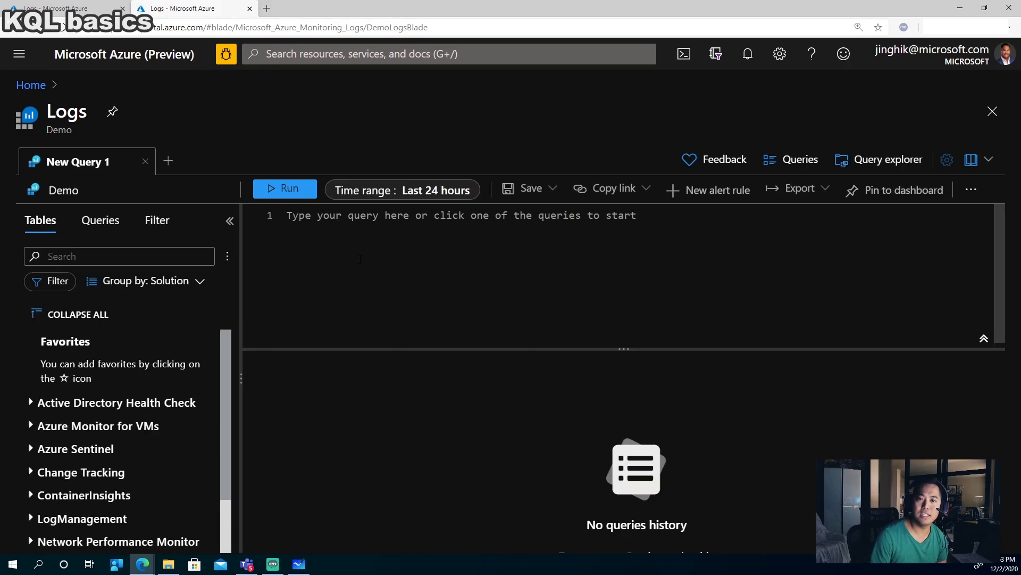
pyautogui.click(267, 8)
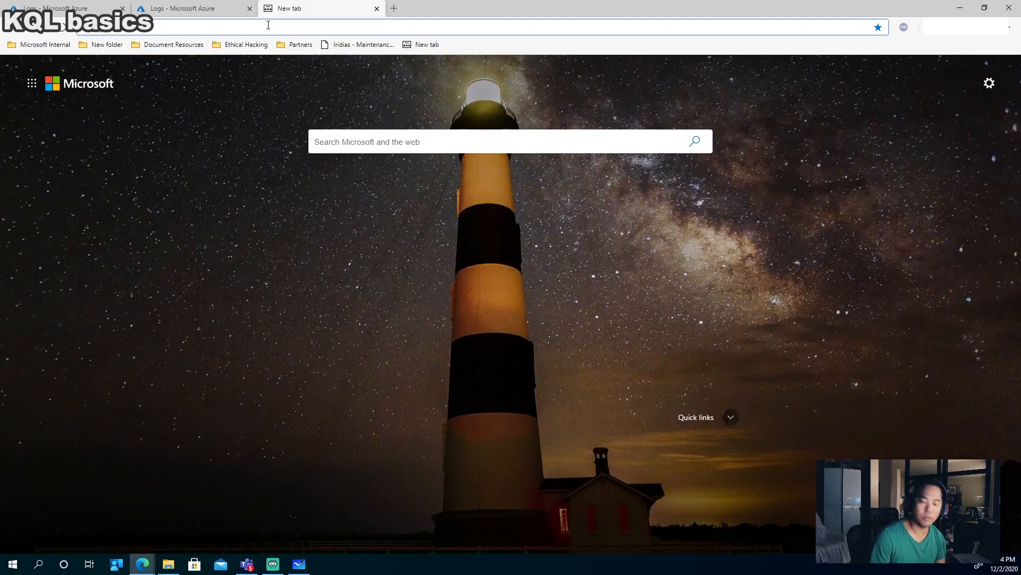
pyautogui.write('https://aka.ms/')
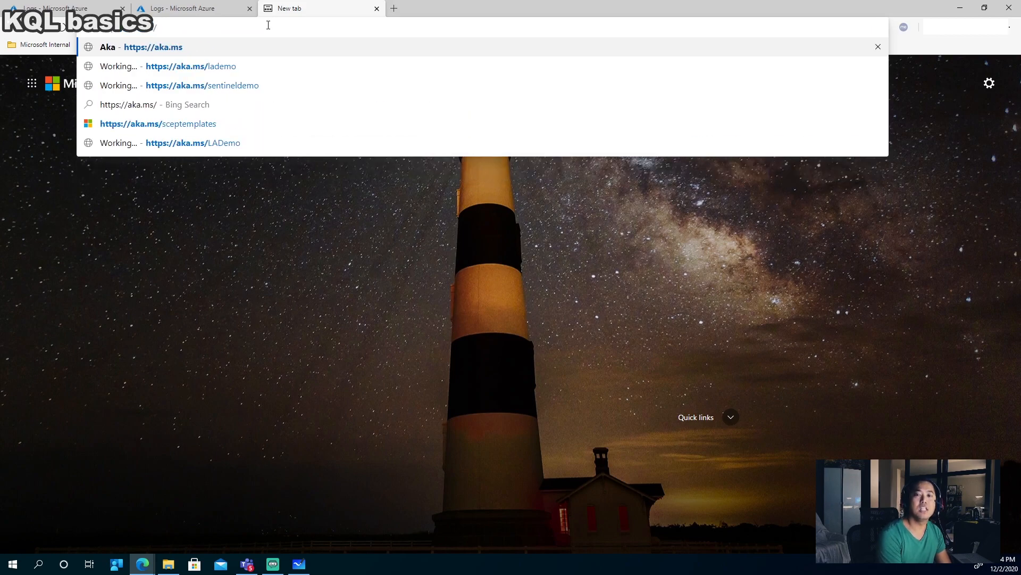
pyautogui.write('lademo')
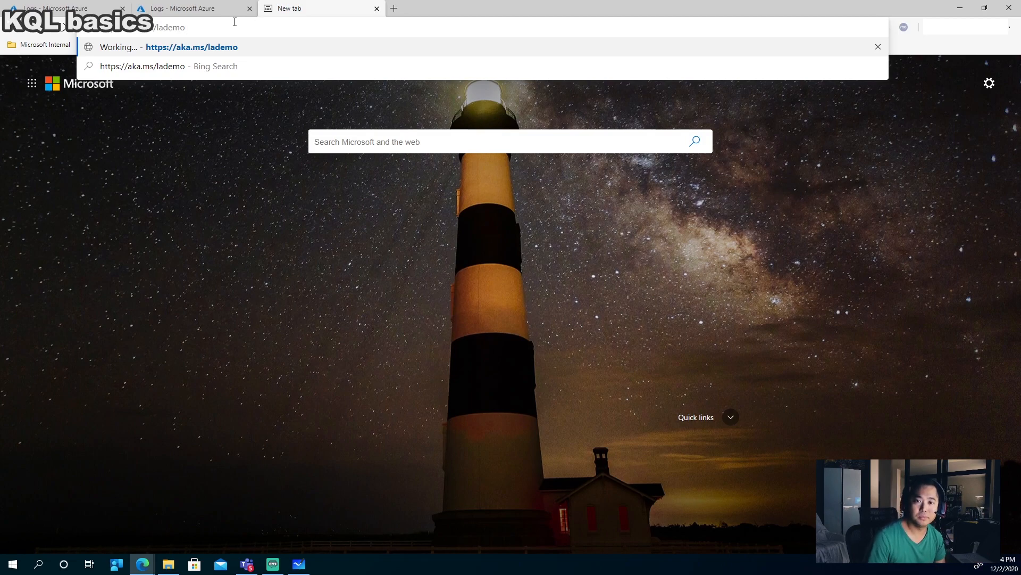
pyautogui.click(213, 9)
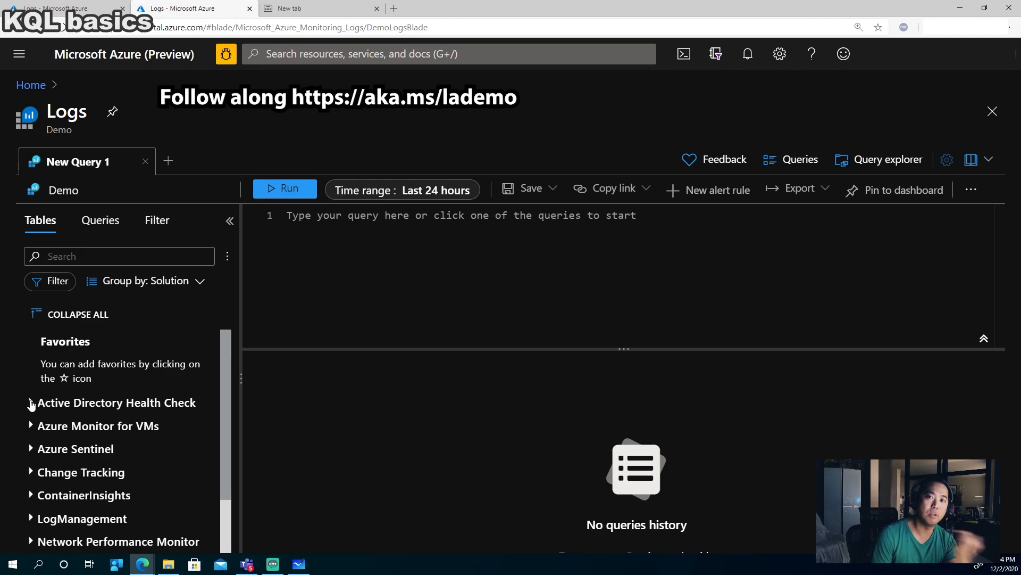
# Step: Browse the solution groups in the table list and expand Azure Sentinel to show its tables
pyautogui.scroll(-1, 147, 418)
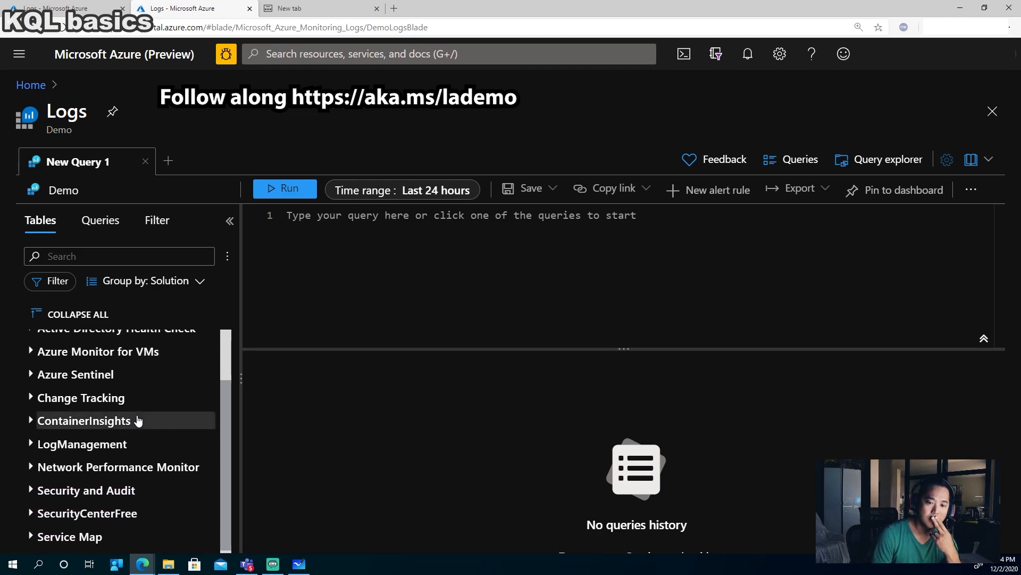
pyautogui.scroll(-1, 120, 420)
pyautogui.scroll(3, 121, 427)
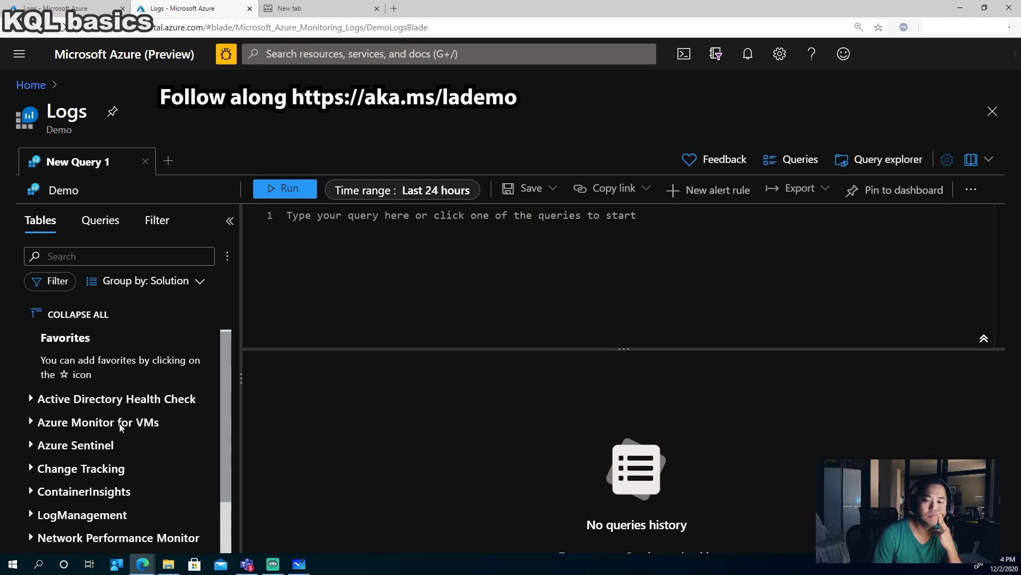
pyautogui.click(30, 446)
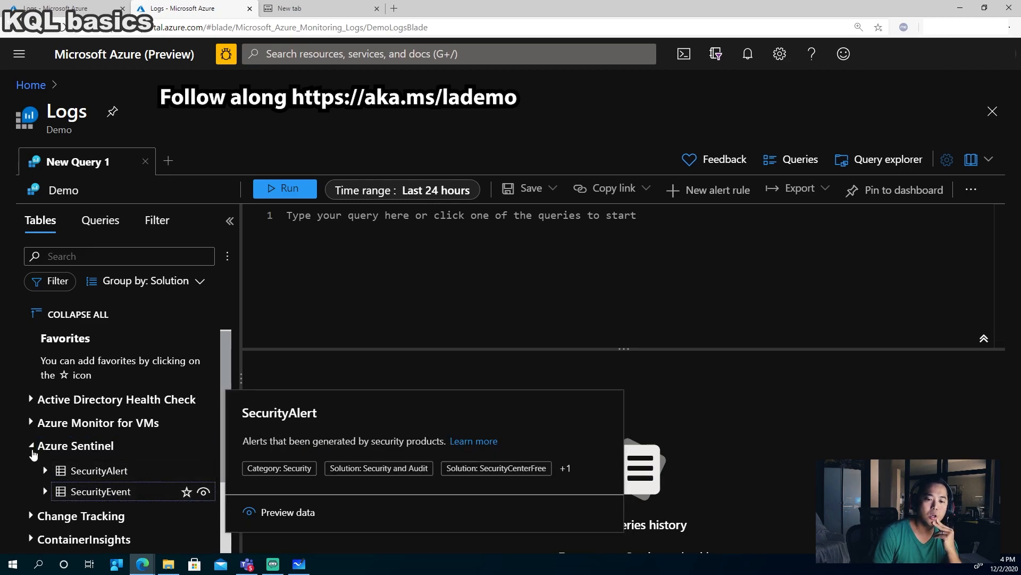
pyautogui.click(32, 447)
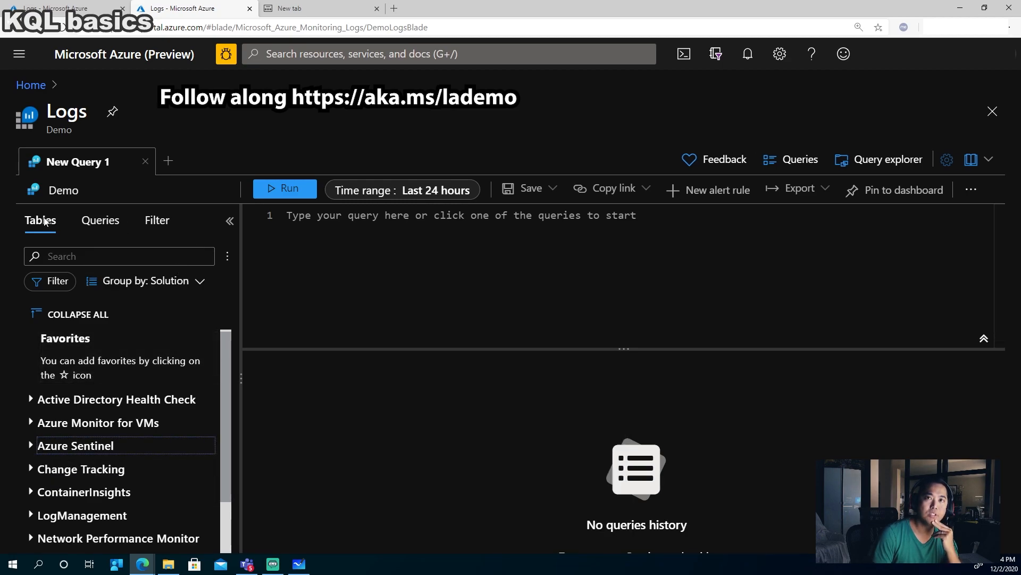
pyautogui.click(31, 447)
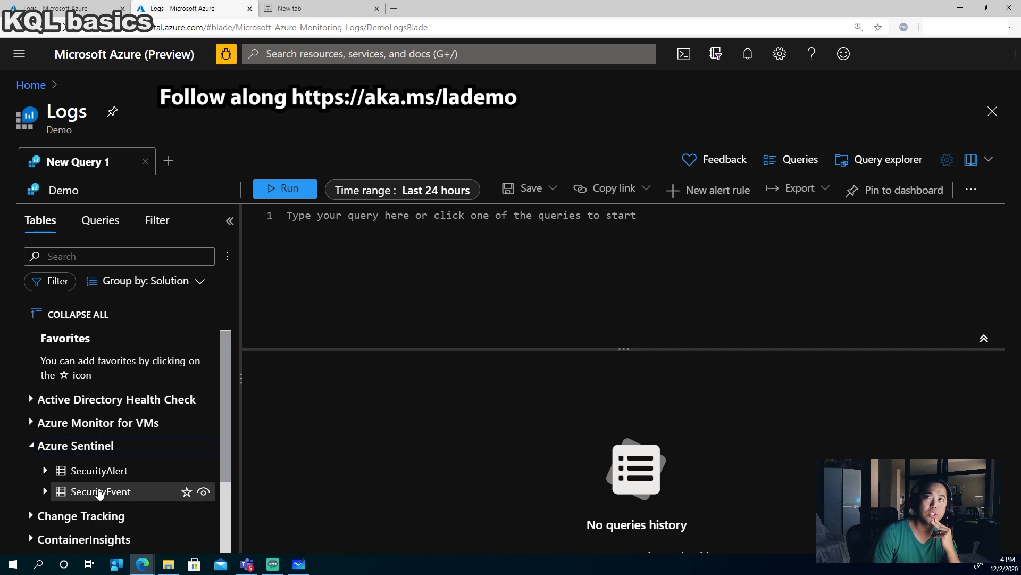
# Step: Preview the SecurityEvent table's data and open its sample query in the query editor
pyautogui.moveTo(144, 495)
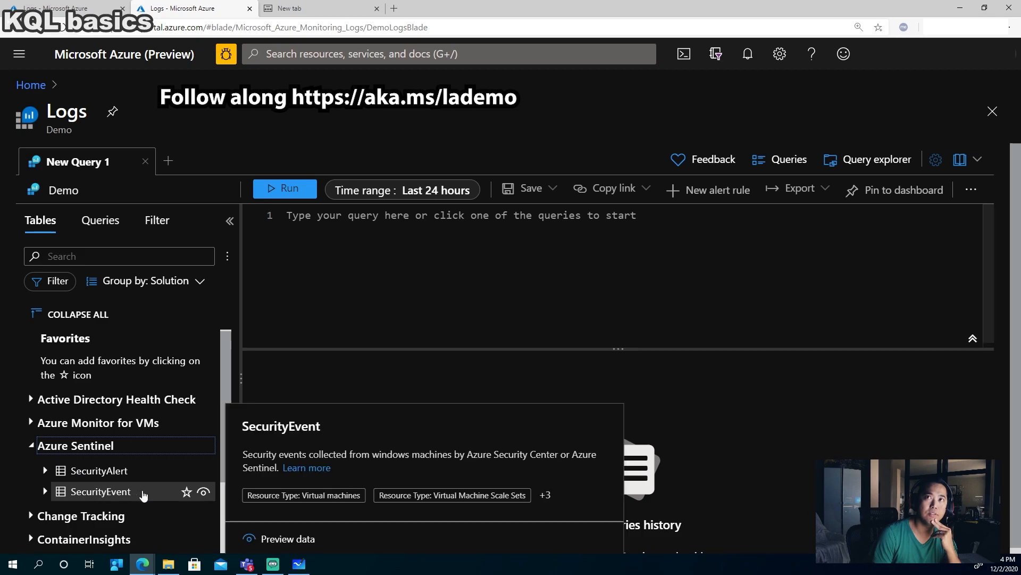
pyautogui.click(206, 495)
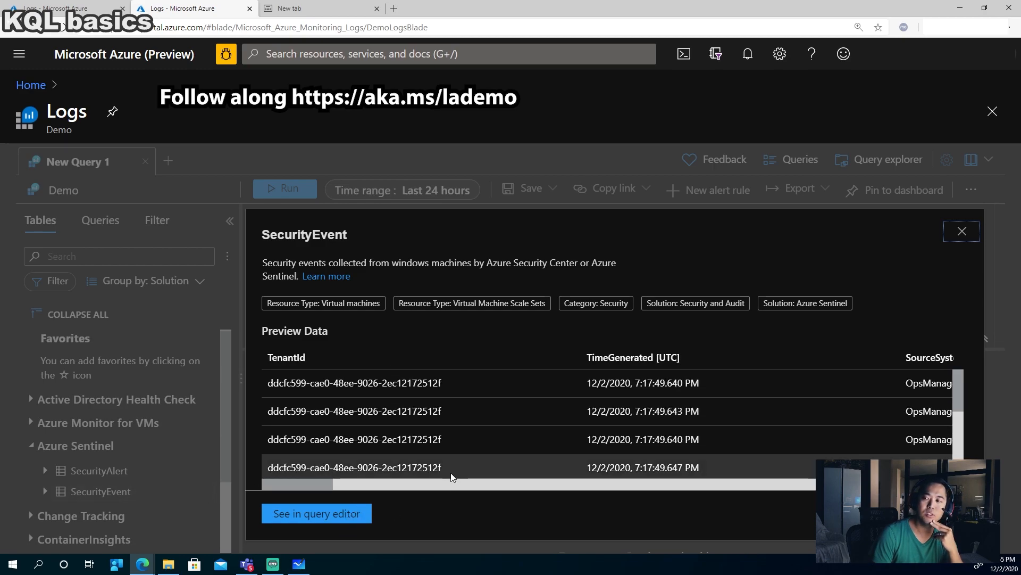
pyautogui.click(311, 516)
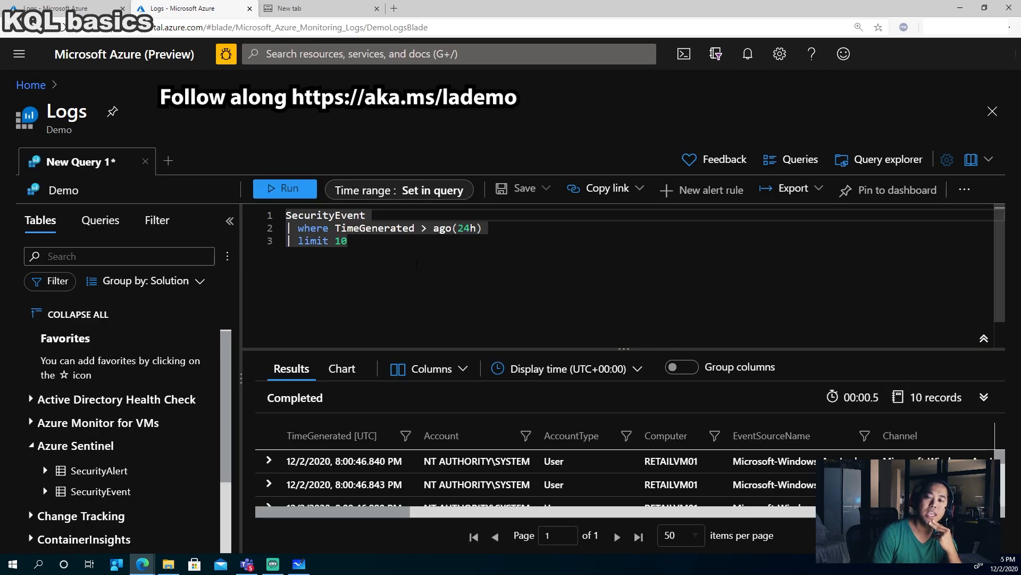
# Step: Replace the entire sample query with just the table name SecurityEvent and run it
pyautogui.click(413, 264)
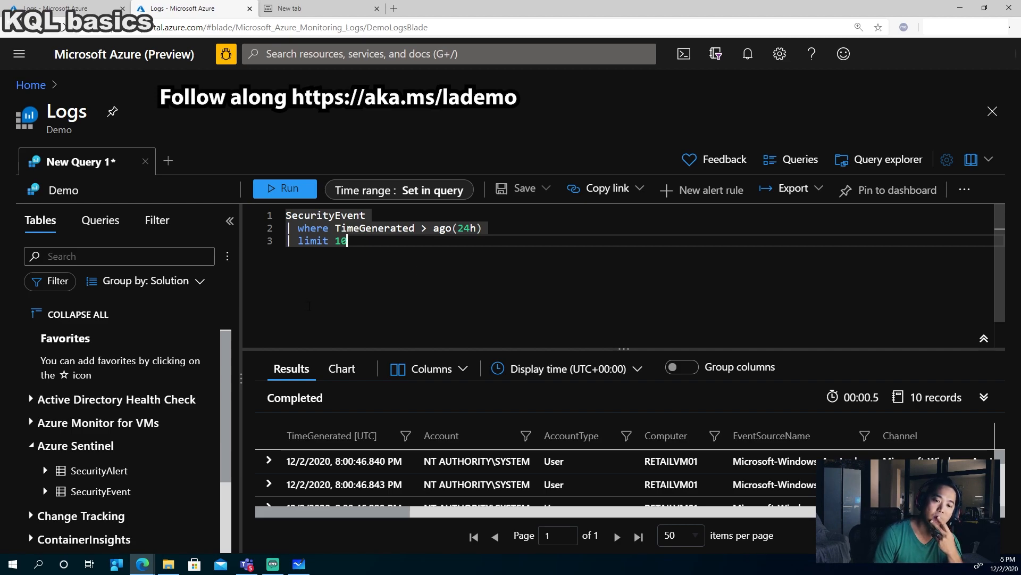
pyautogui.hotkey('ctrl', 'a')
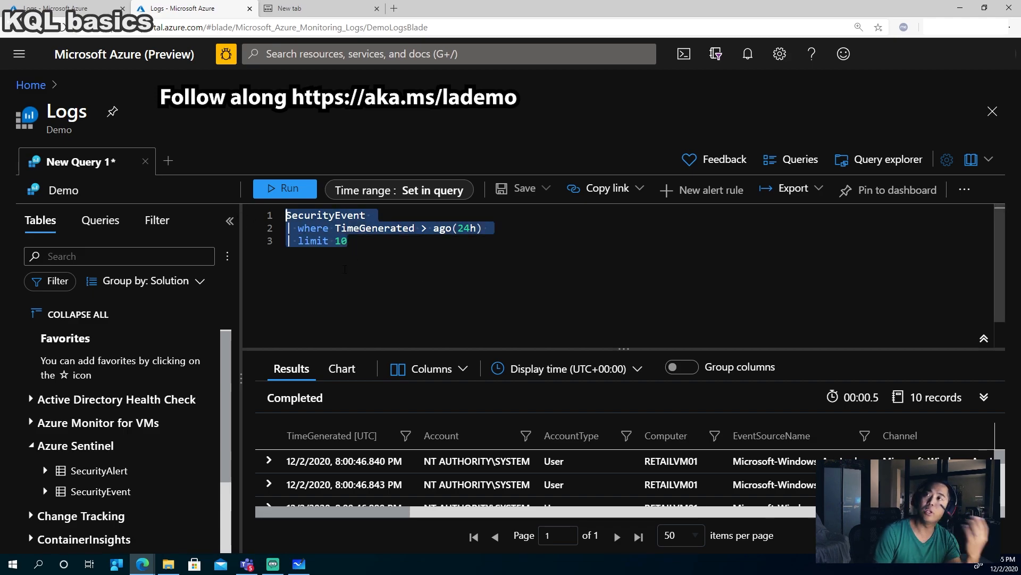
pyautogui.press('Delete')
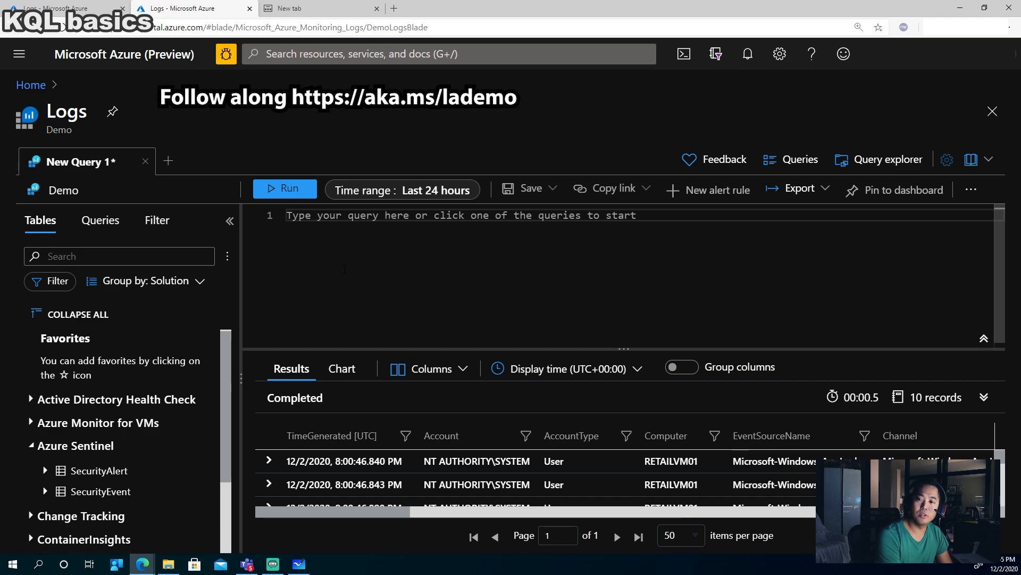
pyautogui.write('Security')
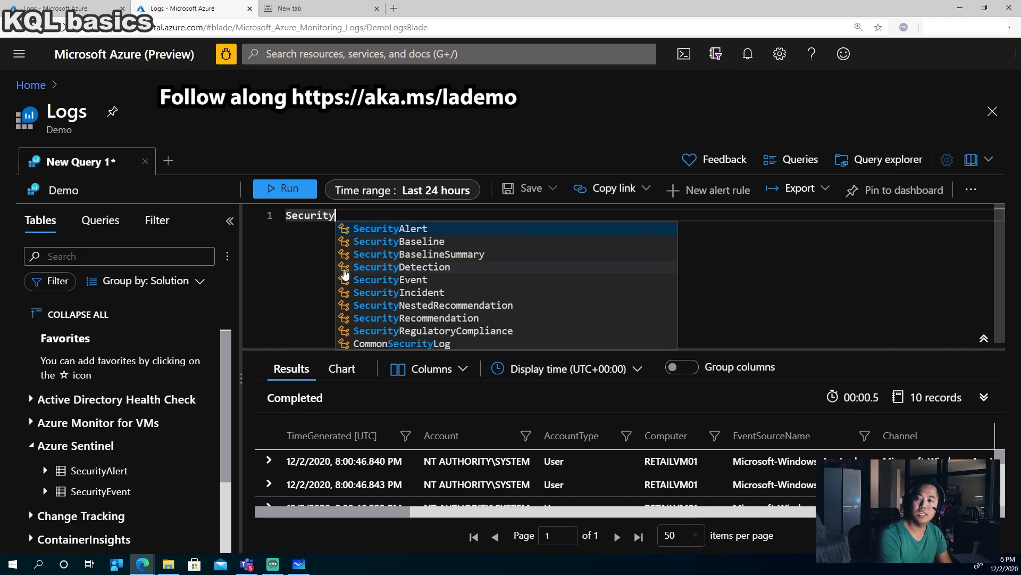
pyautogui.write('Even')
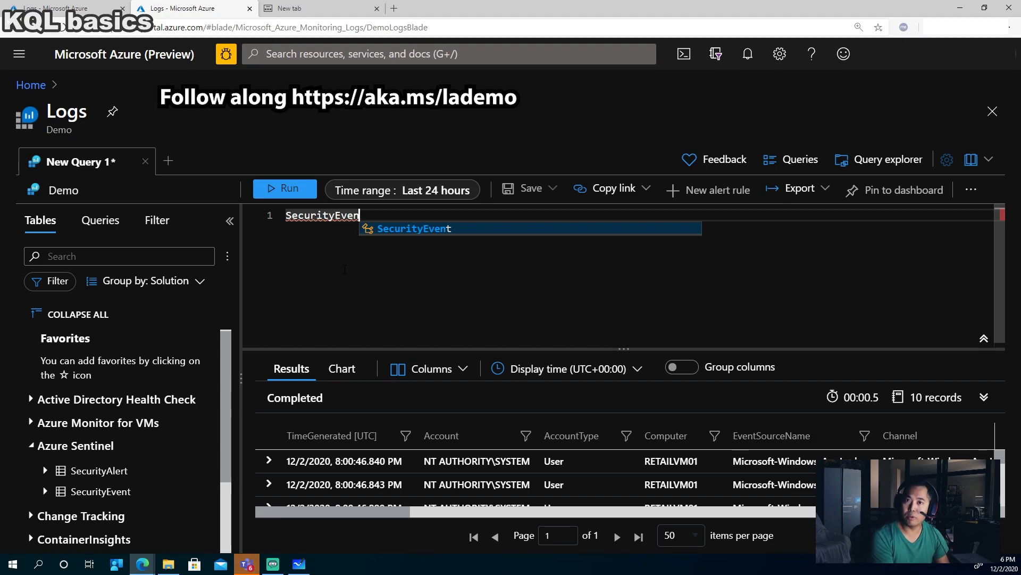
pyautogui.write('t')
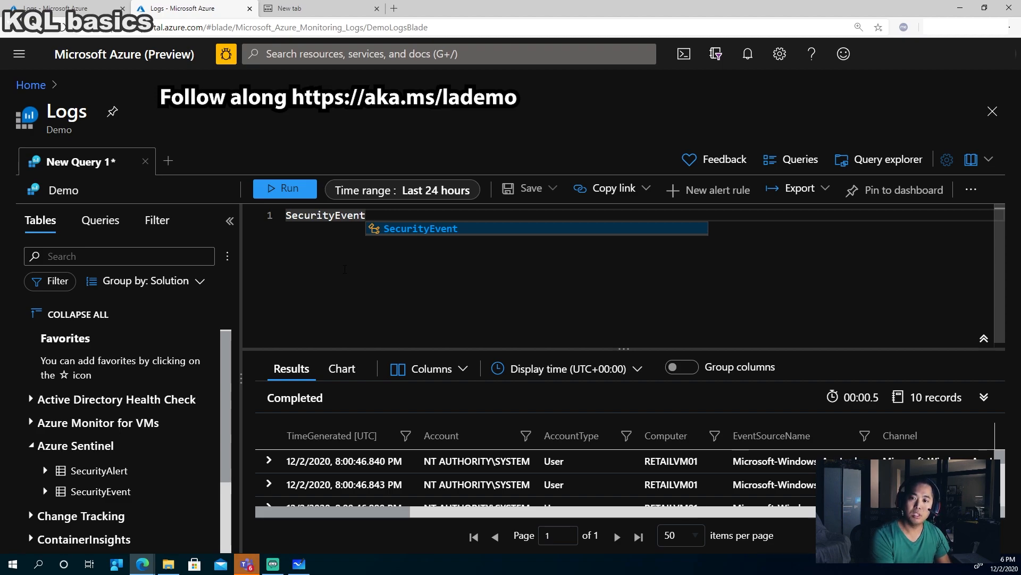
pyautogui.click(286, 194)
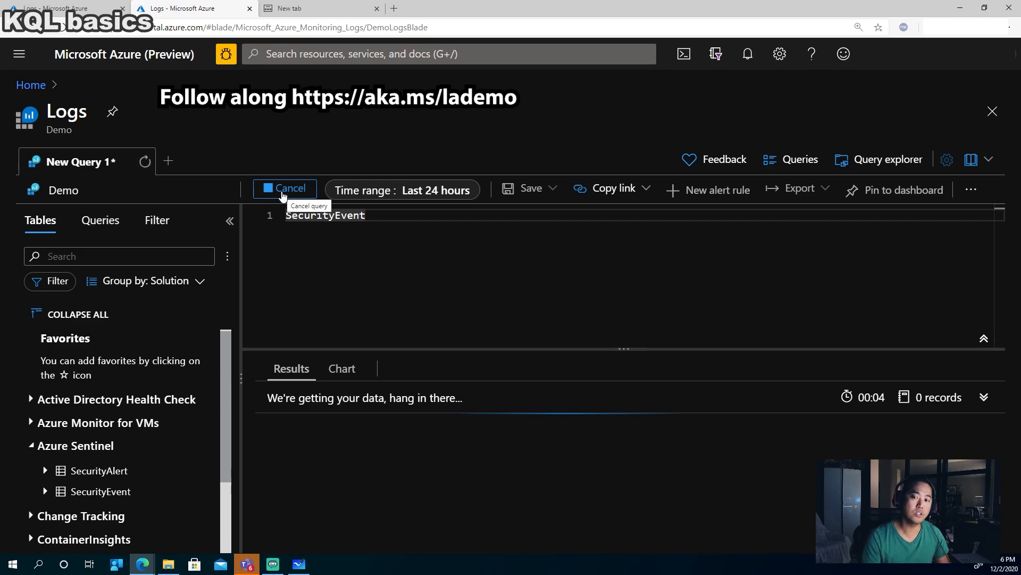
pyautogui.click(419, 253)
pyautogui.hotkey('shift', 'Return')
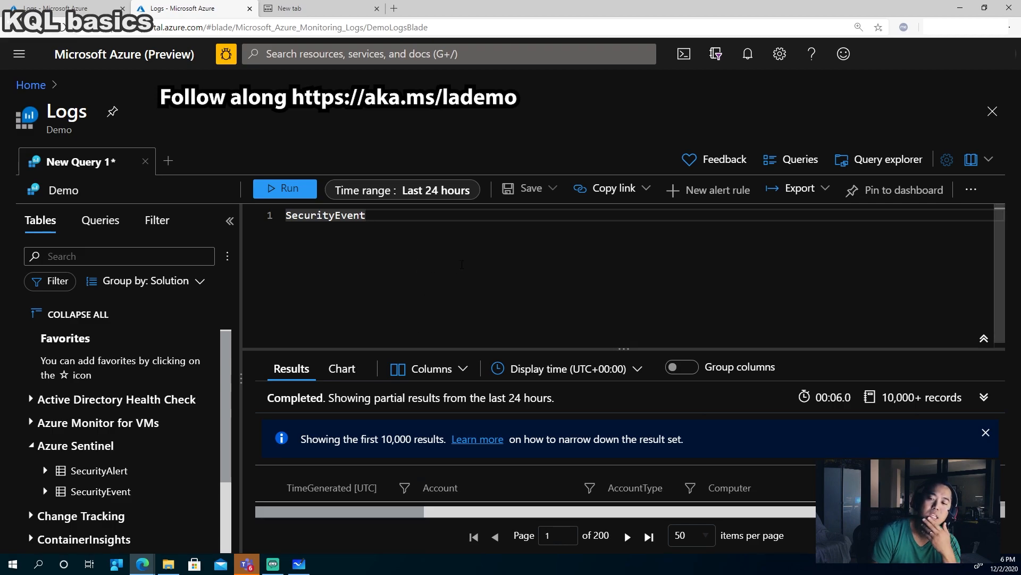
# Step: Start a second query line below SecurityEvent with a pipe character
pyautogui.scroll(-1, 466, 290)
pyautogui.scroll(1, 466, 290)
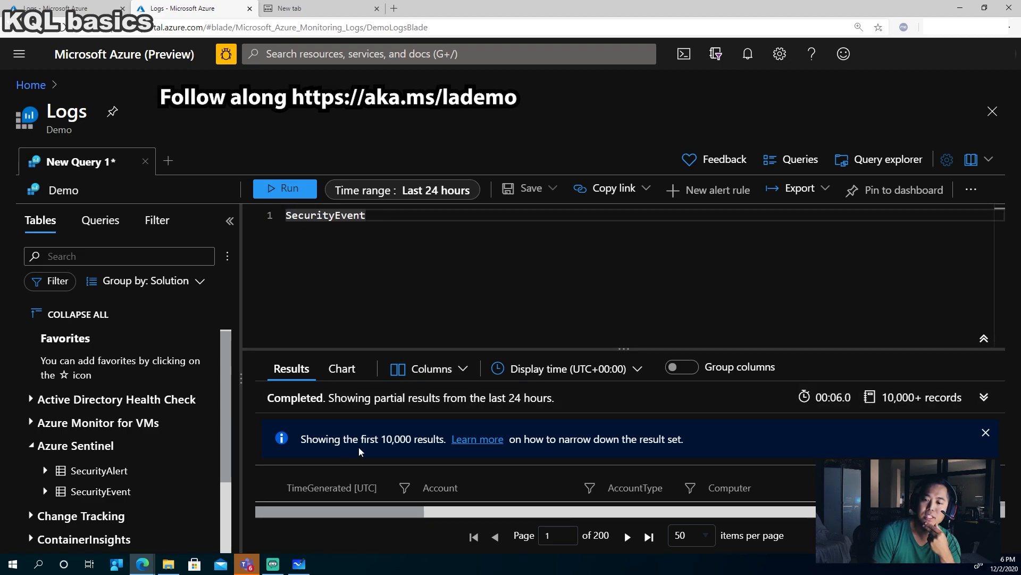
pyautogui.moveTo(381, 439); pyautogui.dragTo(412, 439)
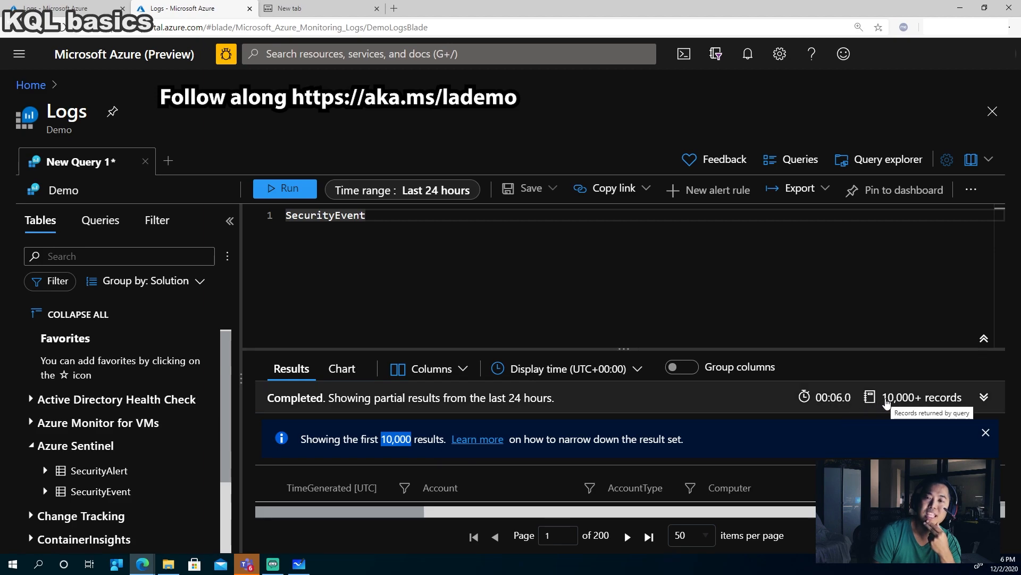
pyautogui.click(427, 259)
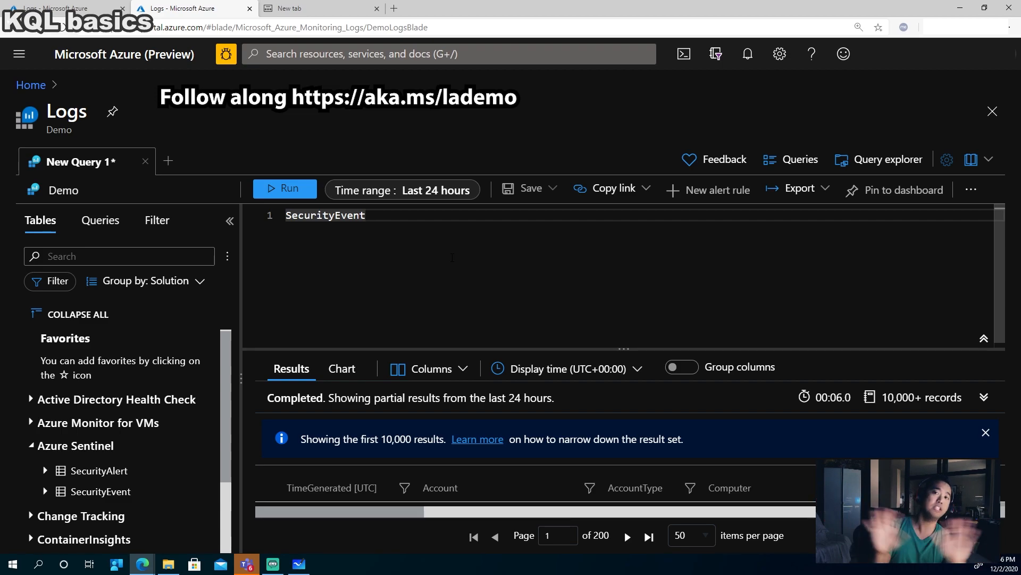
pyautogui.press('Return')
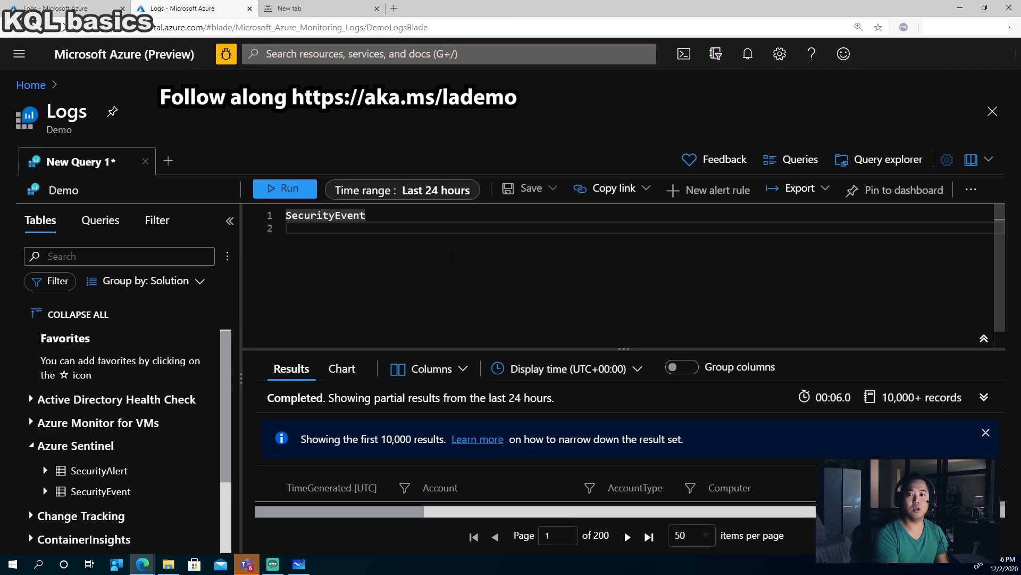
pyautogui.write('|')
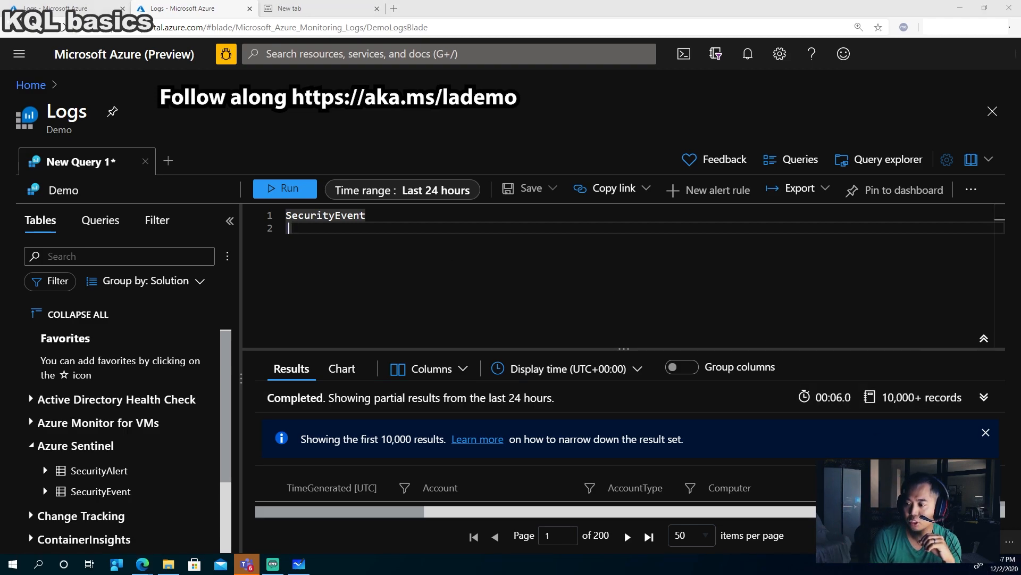
# Step: Switch to Microsoft Whiteboard and clear the whole canvas
pyautogui.hotkey('alt', 'Tab')
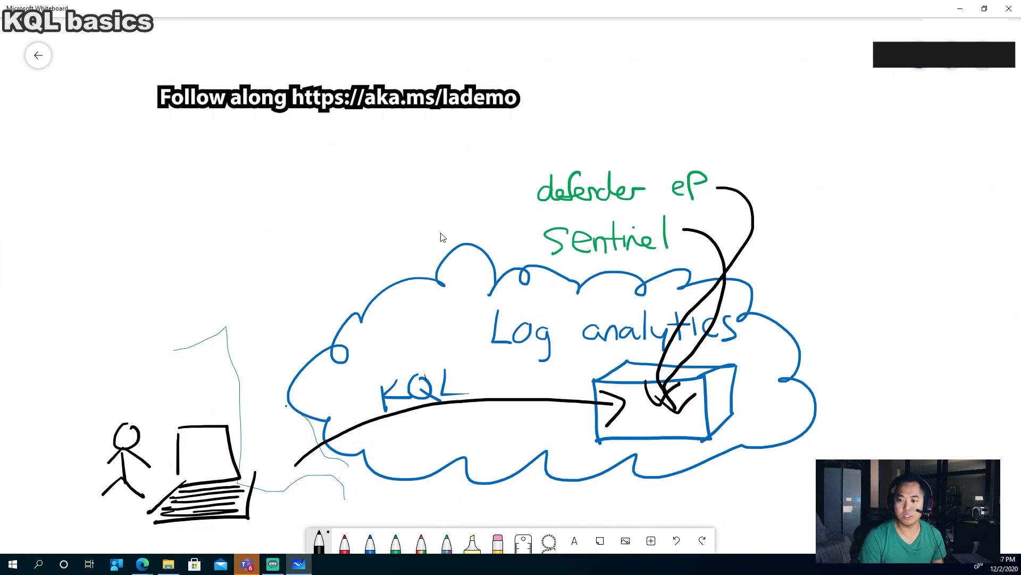
pyautogui.click(500, 537)
pyautogui.click(504, 535)
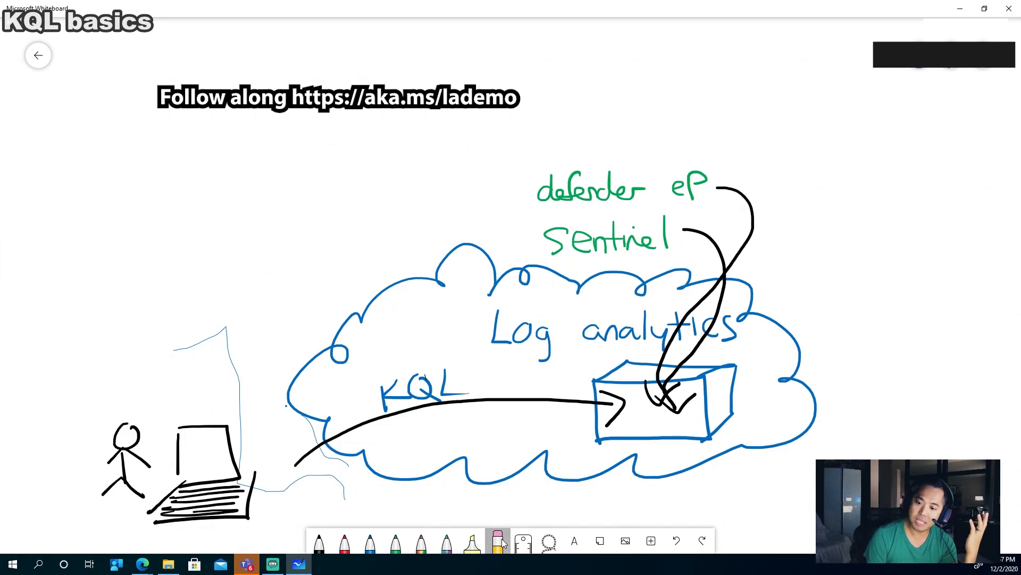
pyautogui.click(498, 539)
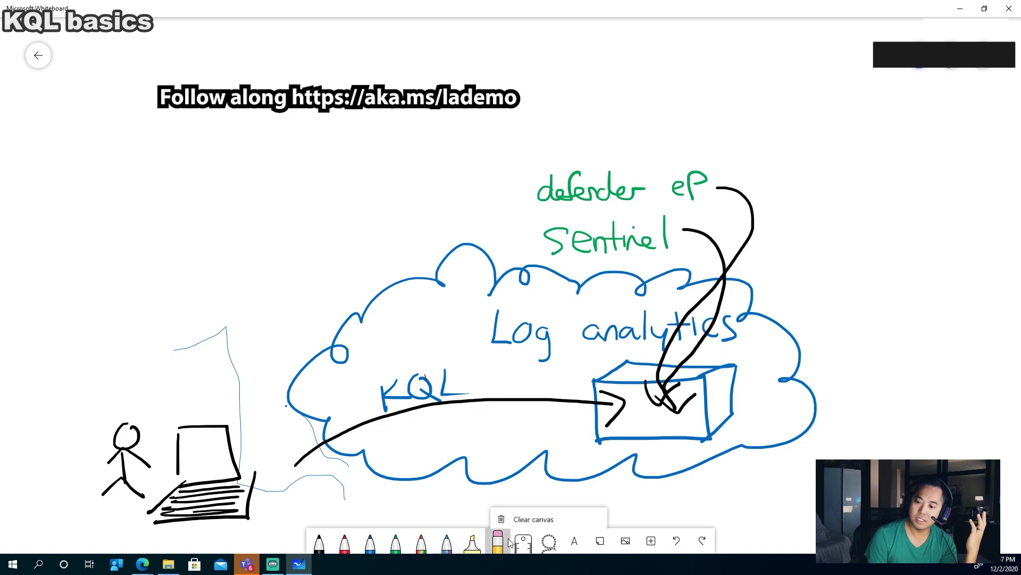
pyautogui.click(537, 521)
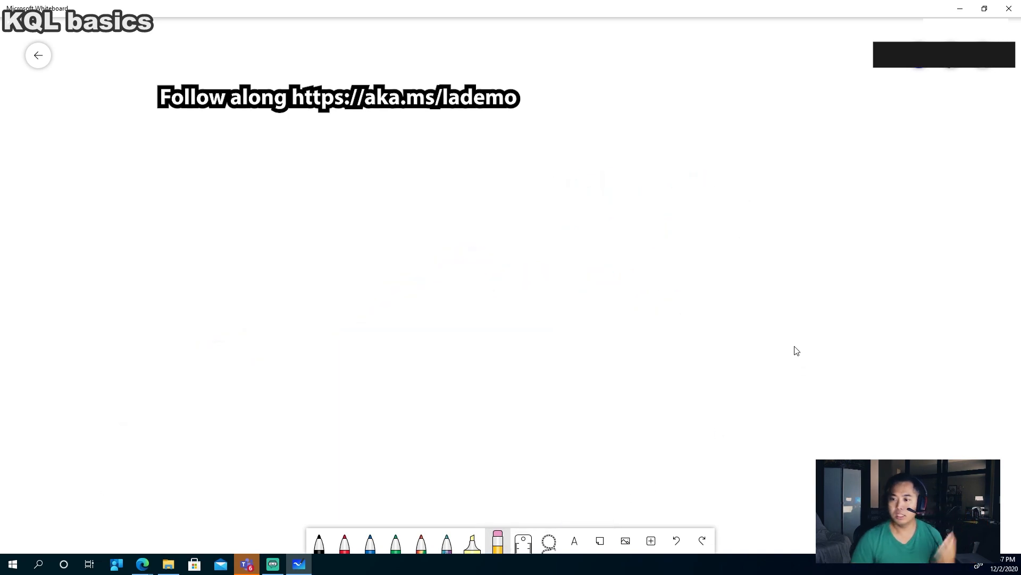
# Step: Handwrite 10,000 in black and draw a blue vertical line beside it to represent a pipe
pyautogui.click(319, 542)
pyautogui.moveTo(111, 219)
pyautogui.mouseDown()
pyautogui.moveTo(113, 260)
pyautogui.moveTo(142, 233)
pyautogui.moveTo(166, 266)
pyautogui.mouseUp()
pyautogui.moveTo(192, 226); pyautogui.dragTo(190, 229)
pyautogui.moveTo(221, 224); pyautogui.dragTo(248, 224)
pyautogui.click(370, 543)
pyautogui.moveTo(372, 162); pyautogui.dragTo(376, 314)
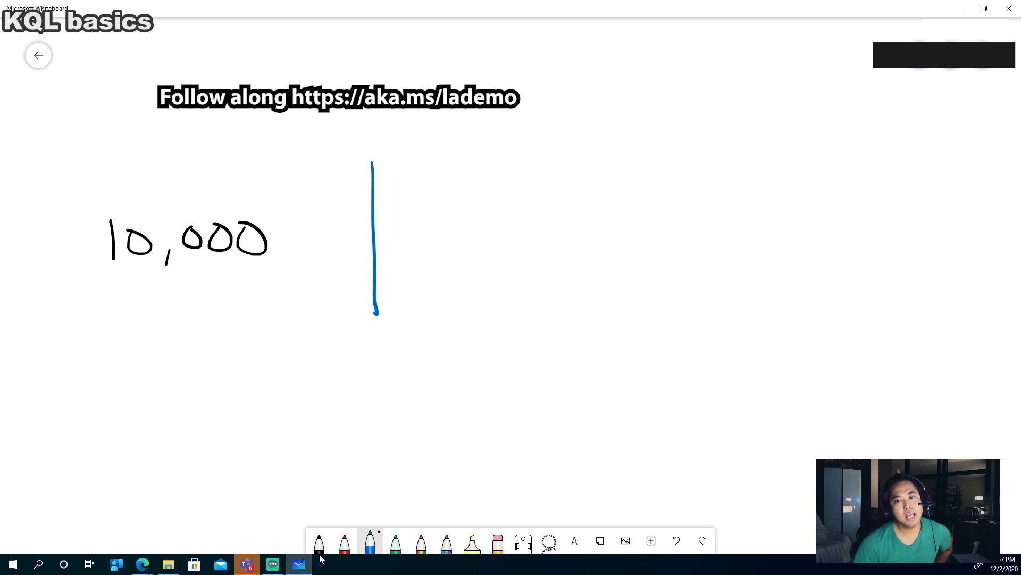
# Step: In green, underline and circle 10,000, and draw a straight arrow through the blue line and a curved arrow over it
pyautogui.click(395, 543)
pyautogui.moveTo(194, 288)
pyautogui.mouseDown()
pyautogui.moveTo(124, 316)
pyautogui.moveTo(155, 327)
pyautogui.mouseUp()
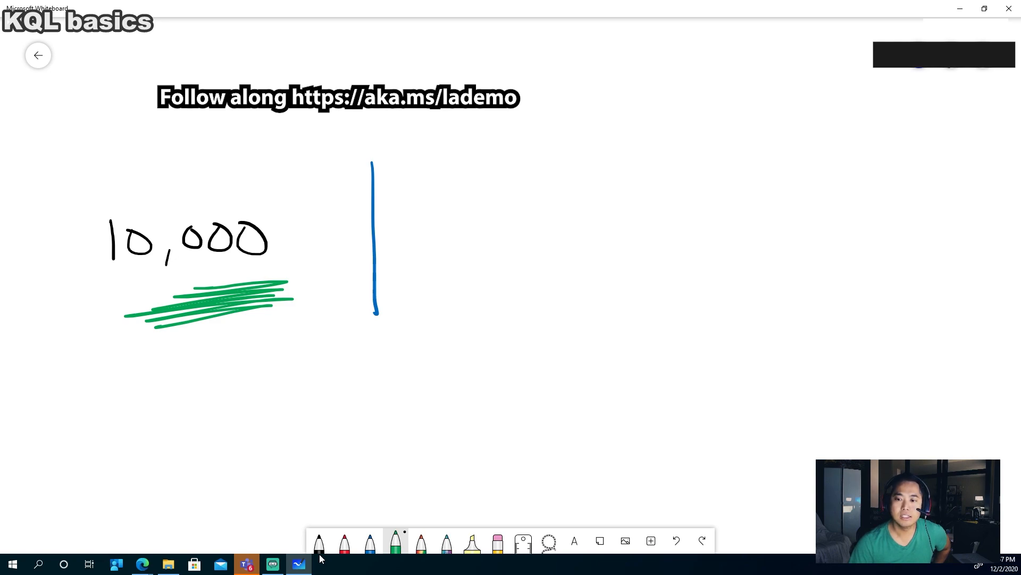
pyautogui.moveTo(336, 289)
pyautogui.mouseDown()
pyautogui.moveTo(527, 279)
pyautogui.moveTo(478, 332)
pyautogui.mouseUp()
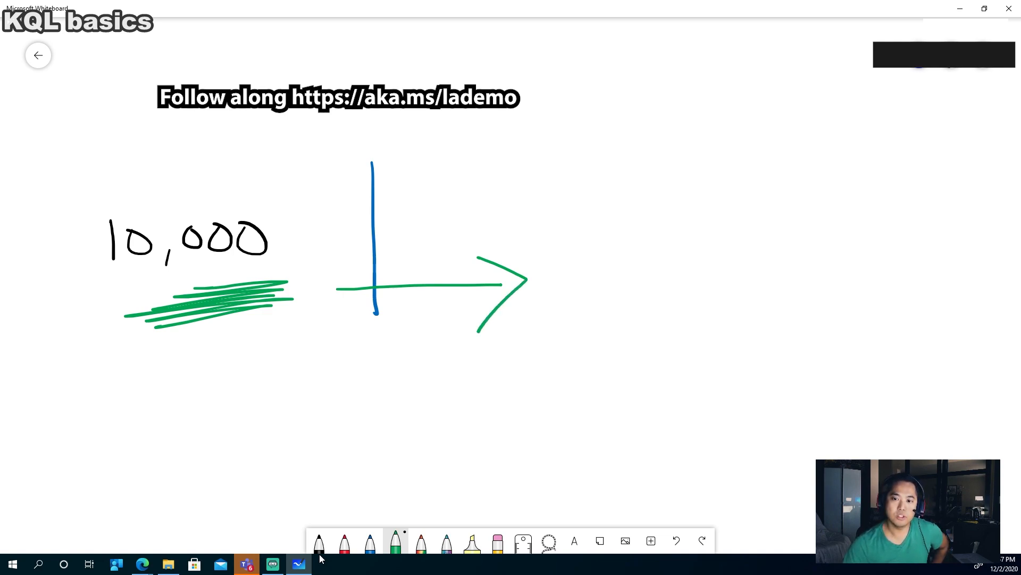
pyautogui.moveTo(273, 143)
pyautogui.mouseDown()
pyautogui.moveTo(159, 348)
pyautogui.moveTo(167, 127)
pyautogui.mouseUp()
pyautogui.moveTo(270, 137); pyautogui.dragTo(466, 138)
pyautogui.moveTo(420, 113)
pyautogui.mouseDown()
pyautogui.moveTo(464, 154)
pyautogui.moveTo(482, 108)
pyautogui.mouseUp()
# Step: Draw two more blue vertical lines, evenly spaced after the first one, as further pipes
pyautogui.click(370, 543)
pyautogui.moveTo(632, 149); pyautogui.dragTo(635, 320)
pyautogui.moveTo(871, 150); pyautogui.dragTo(881, 349)
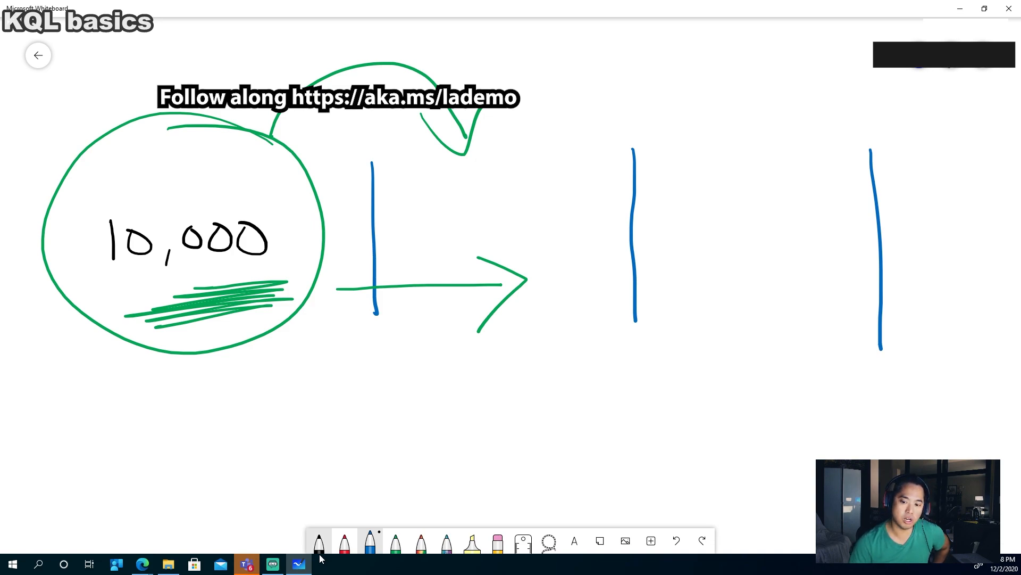
# Step: Handwrite "10,000 cars" in black below the green circle
pyautogui.click(320, 546)
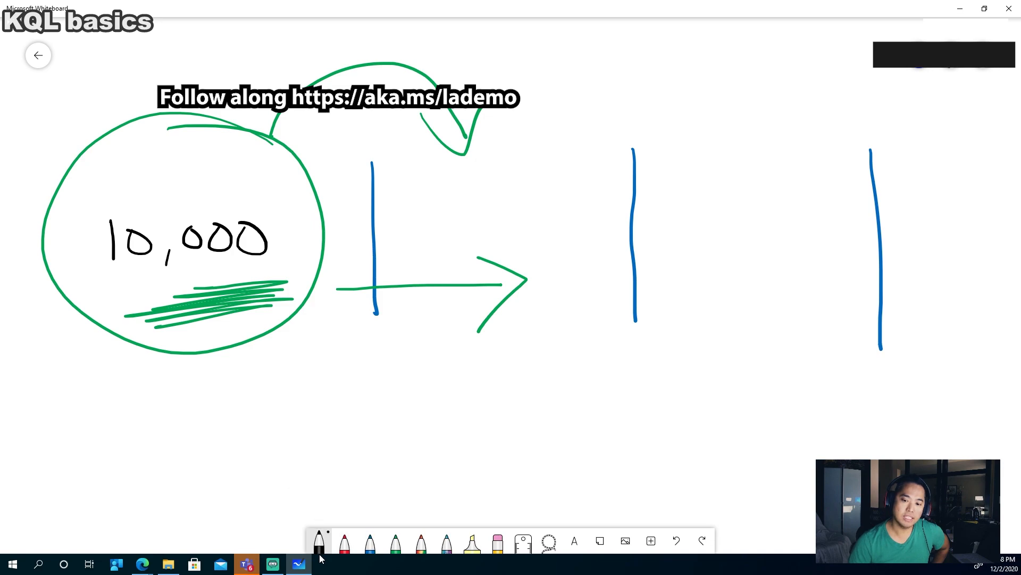
pyautogui.moveTo(157, 380); pyautogui.dragTo(159, 399)
pyautogui.moveTo(174, 378)
pyautogui.mouseDown()
pyautogui.moveTo(166, 382)
pyautogui.moveTo(177, 379)
pyautogui.moveTo(182, 396)
pyautogui.mouseUp()
pyautogui.moveTo(189, 380); pyautogui.dragTo(217, 399)
pyautogui.moveTo(25, 376); pyautogui.dragTo(24, 410)
pyautogui.moveTo(44, 382); pyautogui.dragTo(62, 417)
pyautogui.moveTo(80, 382); pyautogui.dragTo(94, 381)
pyautogui.moveTo(110, 379)
pyautogui.mouseDown()
pyautogui.moveTo(114, 389)
pyautogui.moveTo(108, 379)
pyautogui.mouseUp()
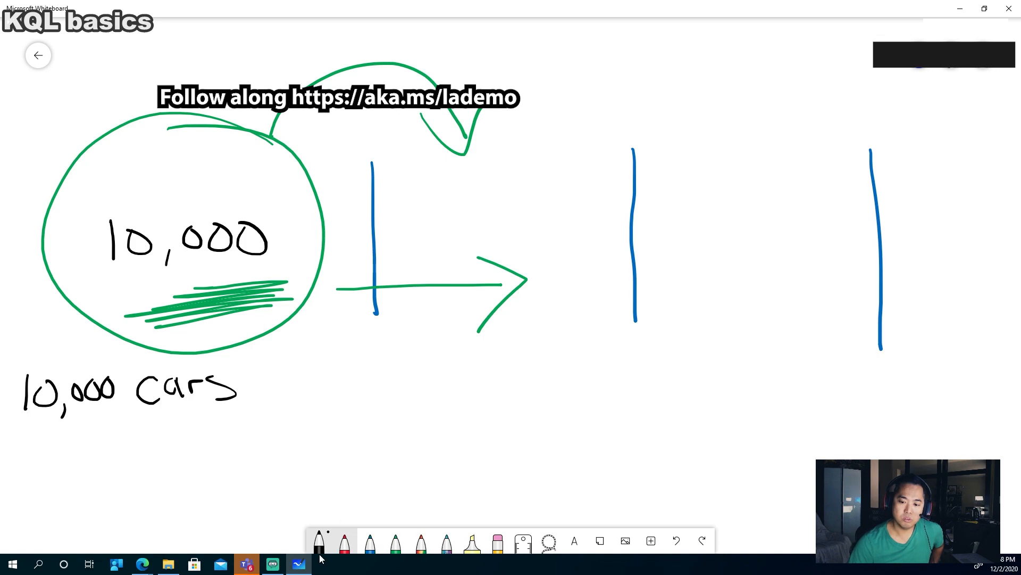
# Step: Handwrite "blue cars" in blue between the first and second vertical lines
pyautogui.click(319, 555)
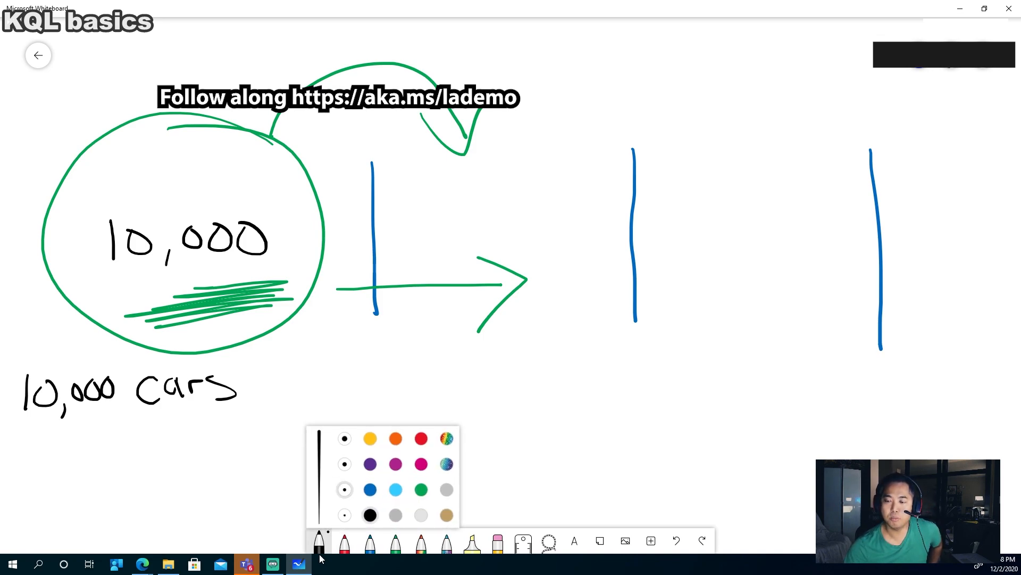
pyautogui.click(434, 196)
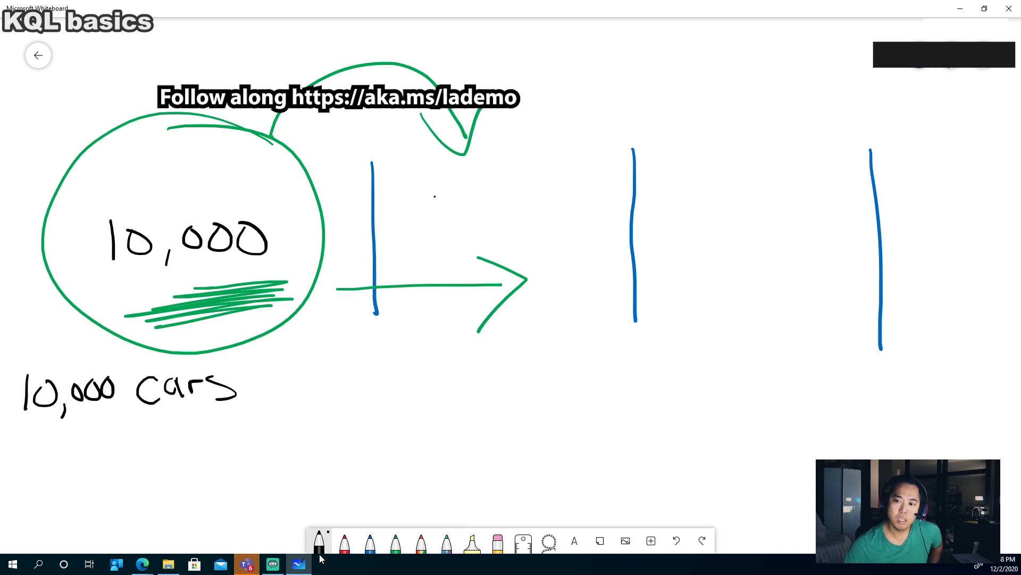
pyautogui.click(370, 542)
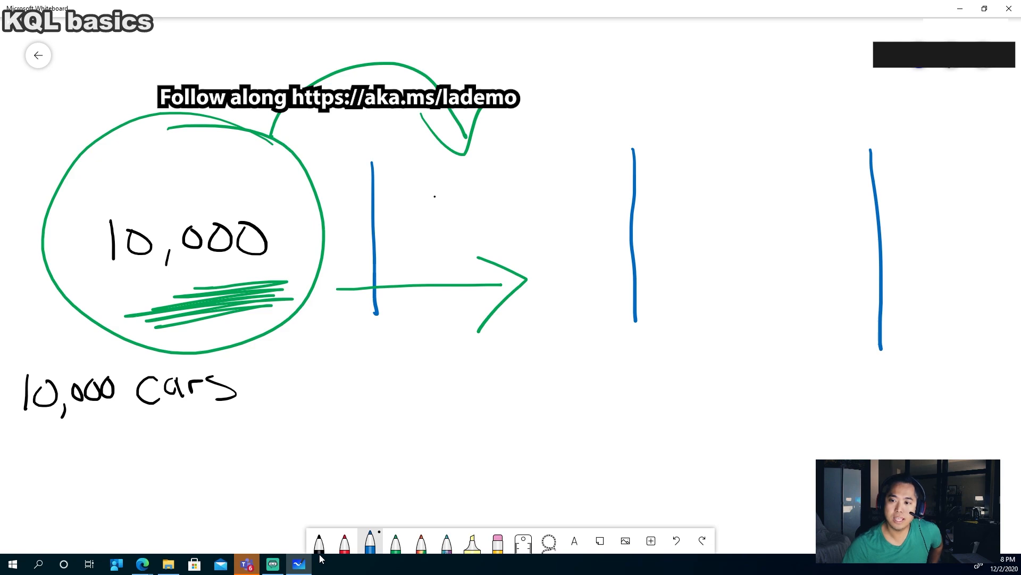
pyautogui.moveTo(434, 194); pyautogui.dragTo(434, 228)
pyautogui.moveTo(461, 185)
pyautogui.mouseDown()
pyautogui.moveTo(463, 222)
pyautogui.moveTo(481, 221)
pyautogui.mouseUp()
pyautogui.moveTo(486, 216)
pyautogui.mouseDown()
pyautogui.moveTo(555, 224)
pyautogui.moveTo(514, 214)
pyautogui.moveTo(532, 229)
pyautogui.mouseUp()
pyautogui.moveTo(552, 224)
pyautogui.mouseDown()
pyautogui.moveTo(561, 202)
pyautogui.moveTo(564, 225)
pyautogui.mouseUp()
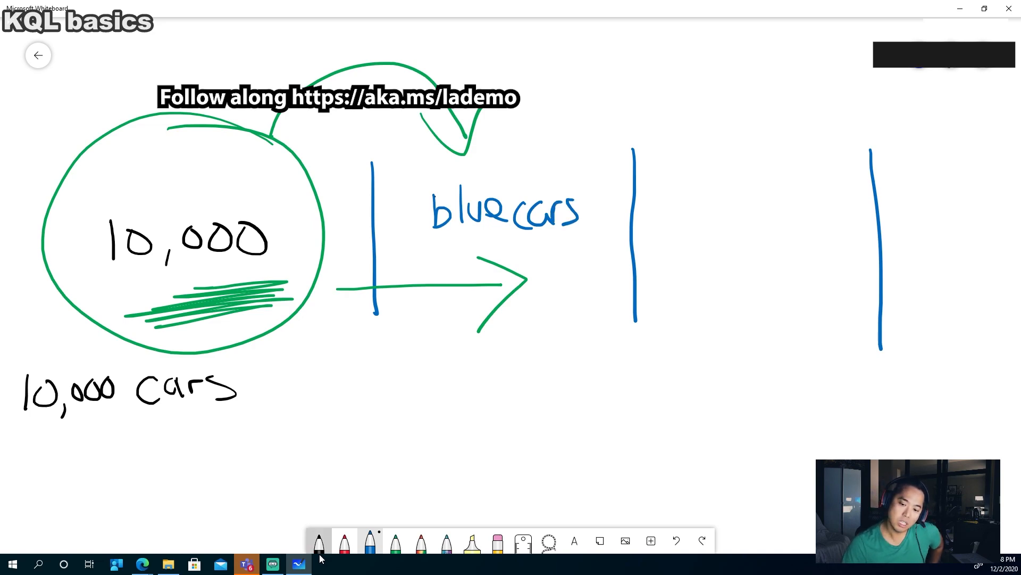
# Step: Handwrite 2000 in black below the green arrow in the blue cars section
pyautogui.click(318, 543)
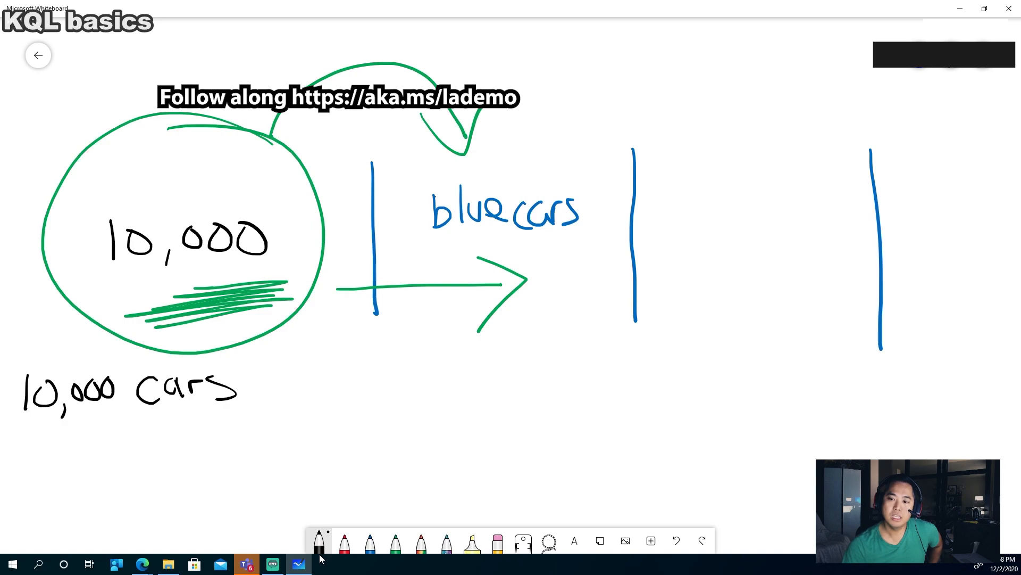
pyautogui.moveTo(437, 364); pyautogui.dragTo(469, 391)
pyautogui.moveTo(480, 364)
pyautogui.mouseDown()
pyautogui.moveTo(471, 376)
pyautogui.moveTo(481, 365)
pyautogui.mouseUp()
pyautogui.moveTo(501, 361); pyautogui.dragTo(536, 359)
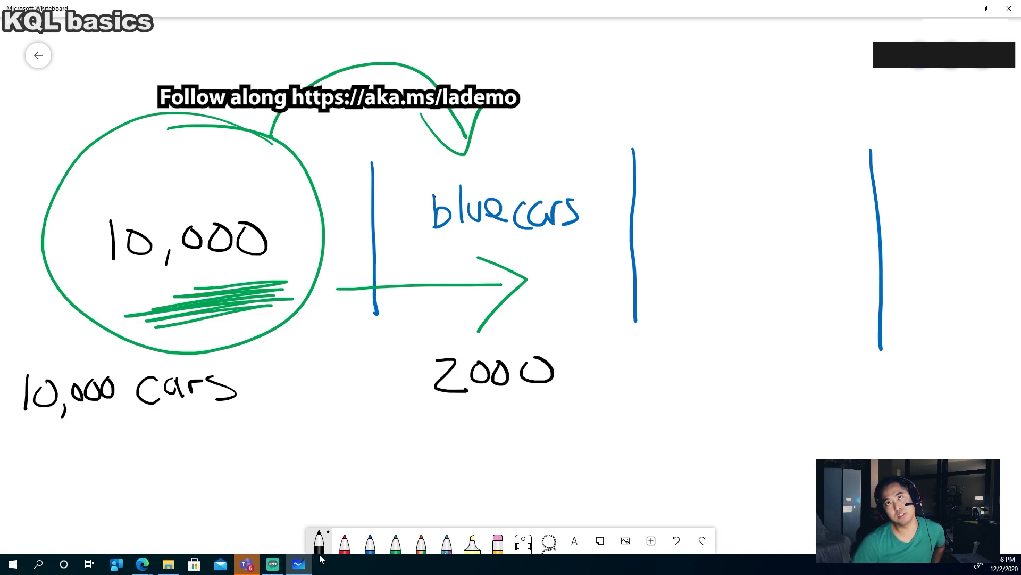
# Step: Draw black curved arrows from 10,000 cars to 2000 and from 2000 to the next section, underlining 2000 heavily
pyautogui.moveTo(97, 429); pyautogui.dragTo(423, 395)
pyautogui.moveTo(392, 392)
pyautogui.mouseDown()
pyautogui.moveTo(415, 414)
pyautogui.moveTo(410, 427)
pyautogui.mouseUp()
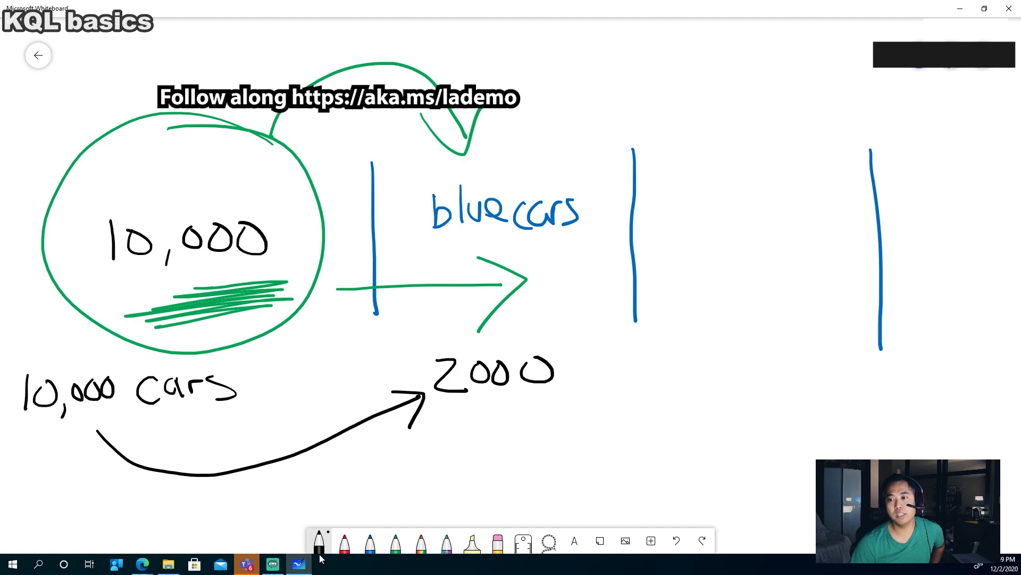
pyautogui.moveTo(440, 408)
pyautogui.mouseDown()
pyautogui.moveTo(577, 392)
pyautogui.moveTo(555, 413)
pyautogui.mouseUp()
pyautogui.moveTo(468, 419)
pyautogui.mouseDown()
pyautogui.moveTo(556, 413)
pyautogui.moveTo(615, 476)
pyautogui.moveTo(754, 402)
pyautogui.moveTo(748, 441)
pyautogui.mouseUp()
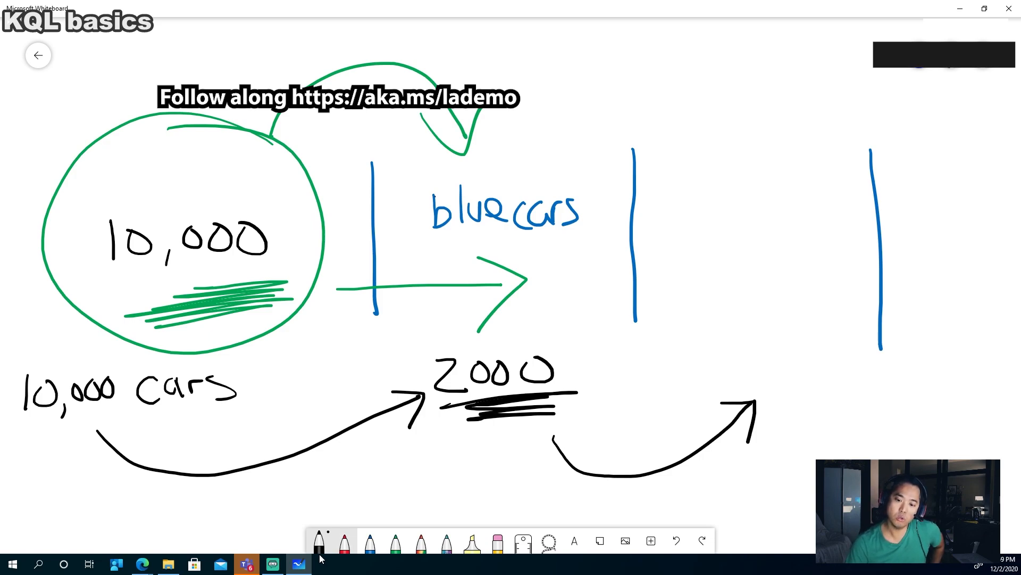
# Step: Handwrite "vans" in black between the second and third vertical lines, and "200 vans" beneath it at the arrowhead
pyautogui.click(345, 543)
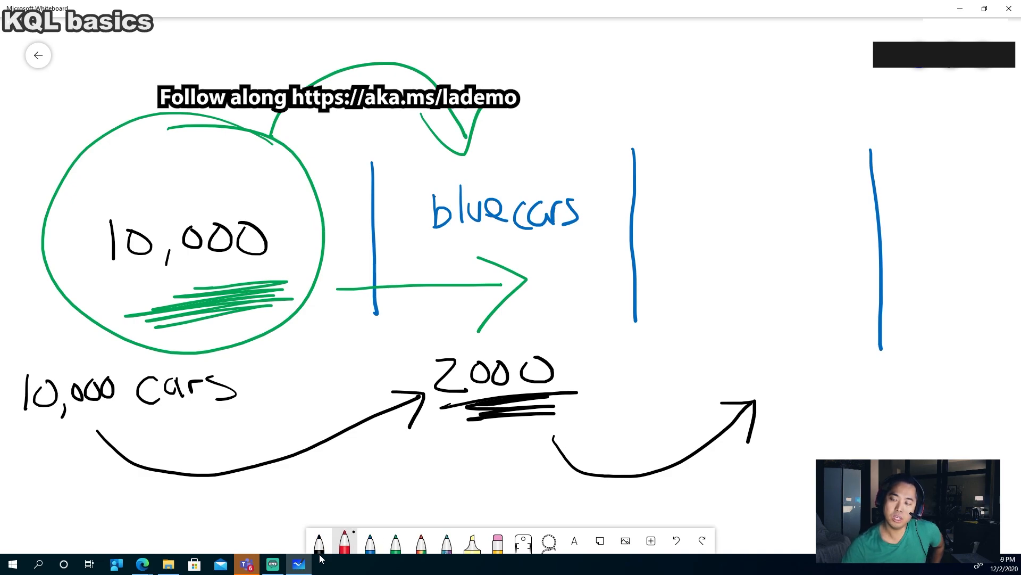
pyautogui.click(320, 552)
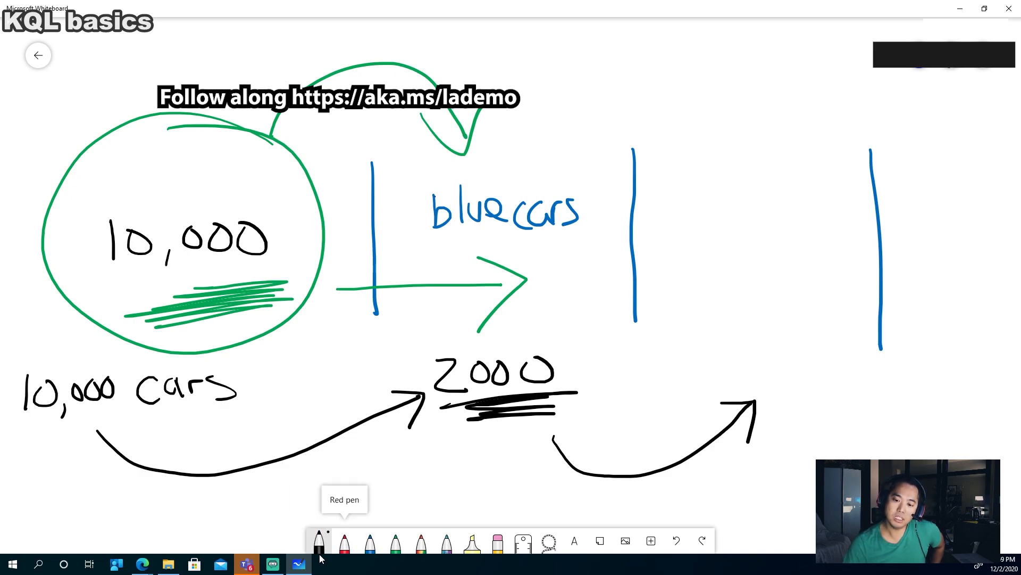
pyautogui.moveTo(710, 267)
pyautogui.mouseDown()
pyautogui.moveTo(716, 293)
pyautogui.moveTo(730, 271)
pyautogui.mouseUp()
pyautogui.moveTo(749, 272); pyautogui.dragTo(760, 288)
pyautogui.moveTo(768, 279); pyautogui.dragTo(796, 291)
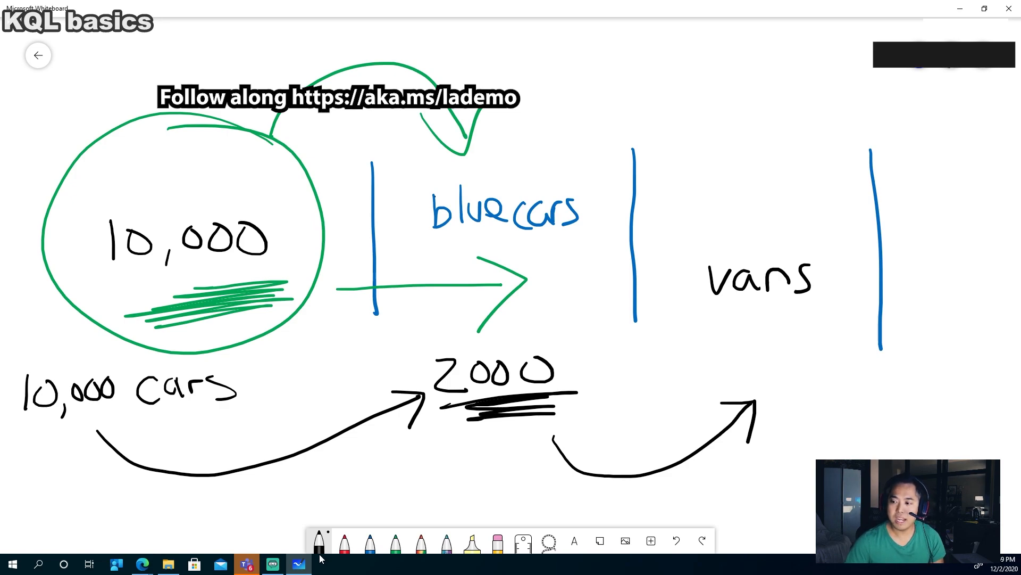
pyautogui.moveTo(752, 358)
pyautogui.mouseDown()
pyautogui.moveTo(773, 382)
pyautogui.moveTo(791, 363)
pyautogui.mouseUp()
pyautogui.moveTo(816, 360); pyautogui.dragTo(890, 382)
pyautogui.moveTo(893, 382); pyautogui.dragTo(920, 392)
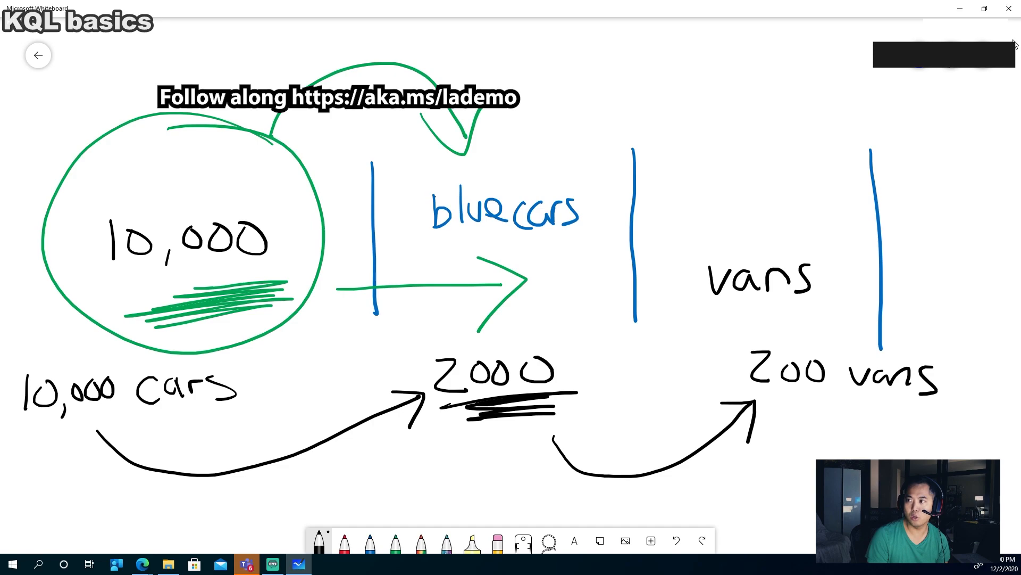
# Step: Leave the whiteboard for the Azure Logs query and have a pipe ready on the line below SecurityEvent
pyautogui.click(963, 9)
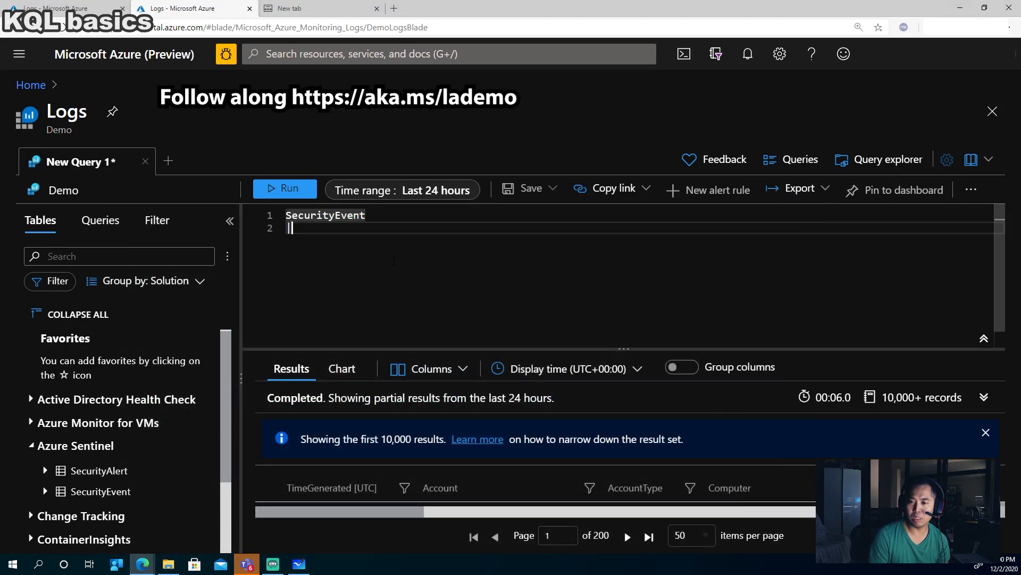
pyautogui.write('|')
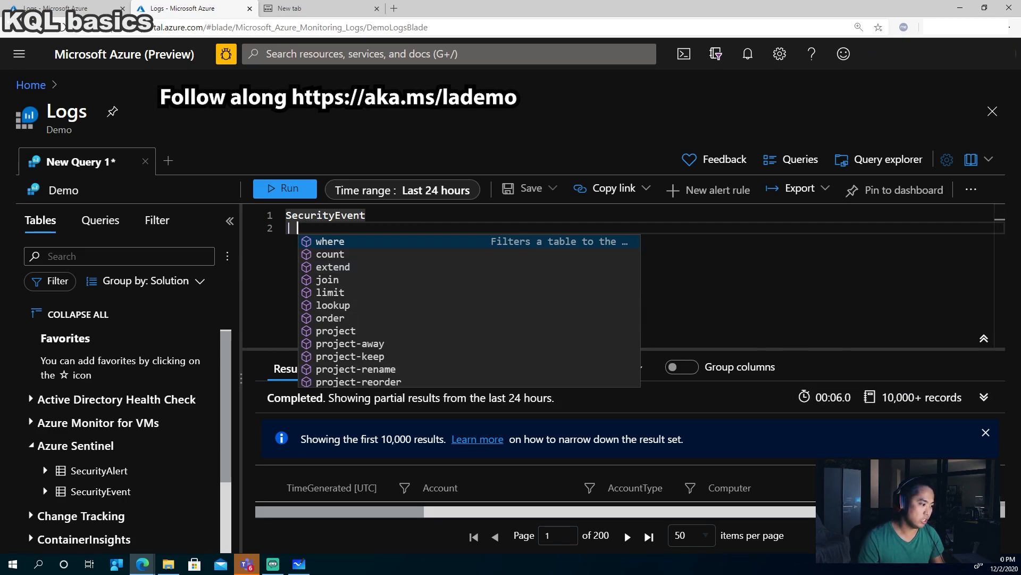
# Step: Annotate the screen with green arrows from the circled record count to SecurityEvent and from there to the pipe, and clear the annotations
pyautogui.hotkey('alt', 'Tab')
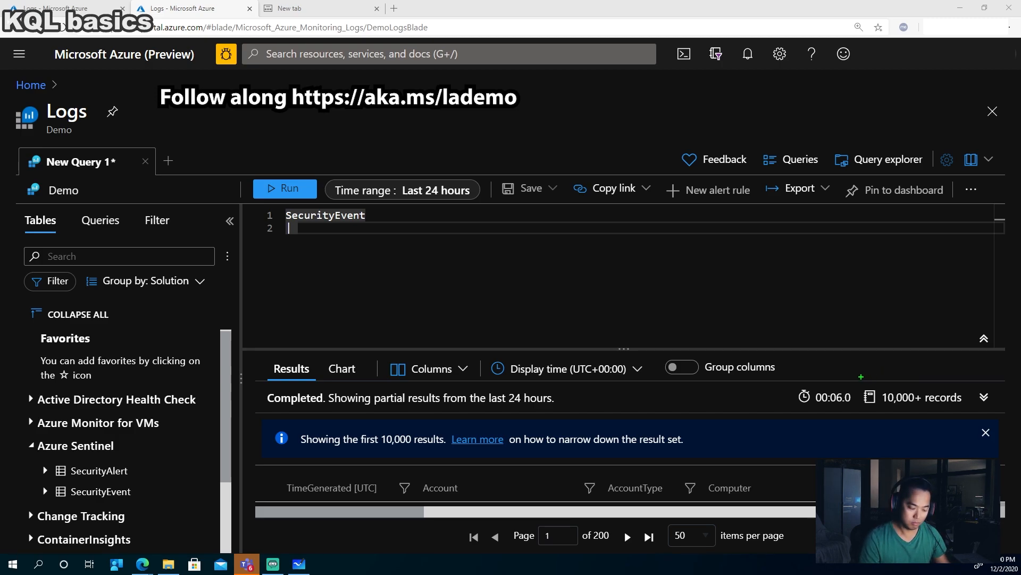
pyautogui.moveTo(859, 374)
pyautogui.mouseDown()
pyautogui.moveTo(963, 407)
pyautogui.moveTo(867, 370)
pyautogui.moveTo(854, 384)
pyautogui.moveTo(991, 414)
pyautogui.moveTo(870, 385)
pyautogui.moveTo(772, 237)
pyautogui.moveTo(562, 100)
pyautogui.moveTo(352, 128)
pyautogui.moveTo(316, 209)
pyautogui.moveTo(336, 184)
pyautogui.mouseUp()
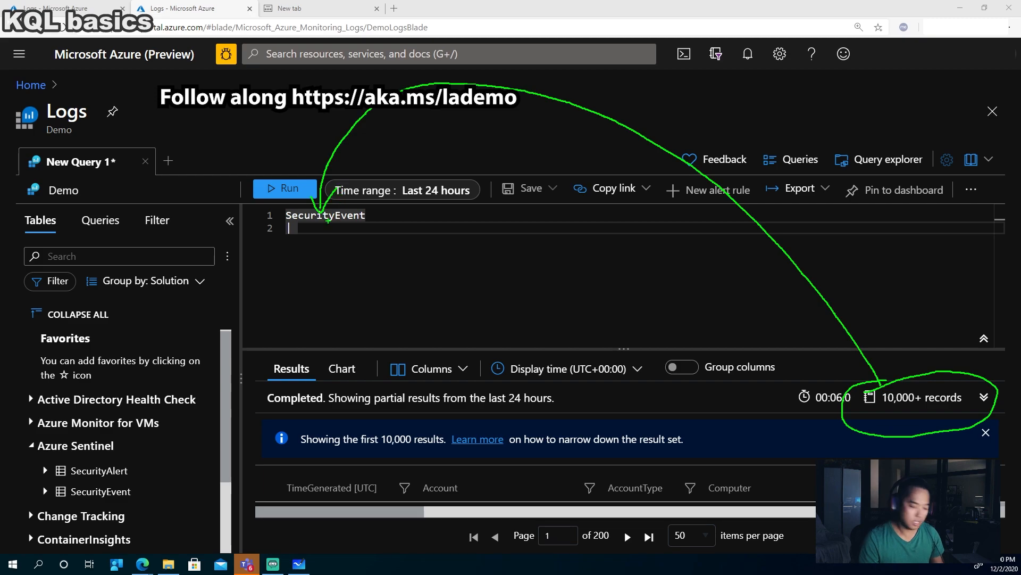
pyautogui.moveTo(286, 217)
pyautogui.mouseDown()
pyautogui.moveTo(268, 224)
pyautogui.moveTo(286, 228)
pyautogui.moveTo(277, 242)
pyautogui.mouseUp()
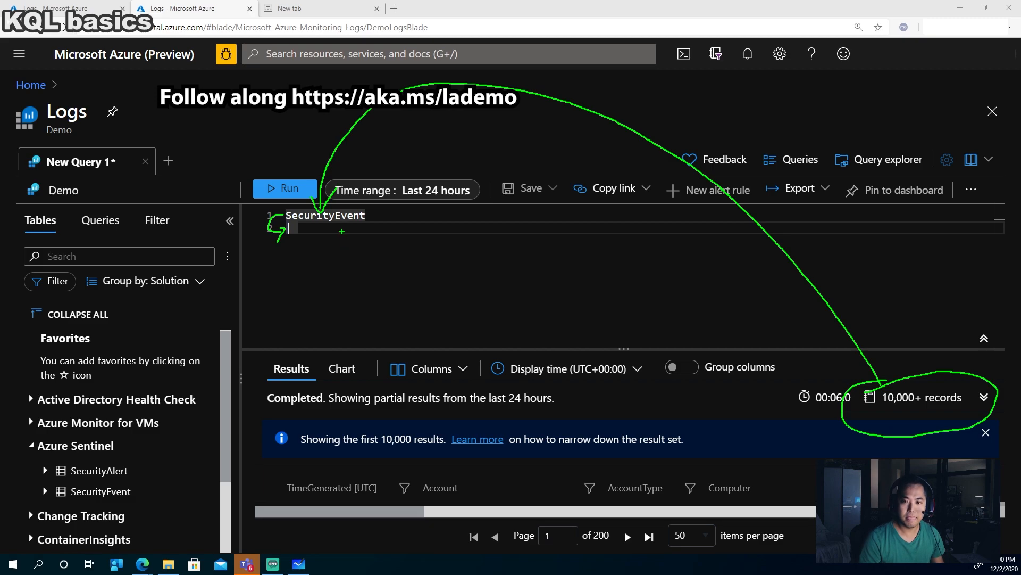
pyautogui.press('Escape')
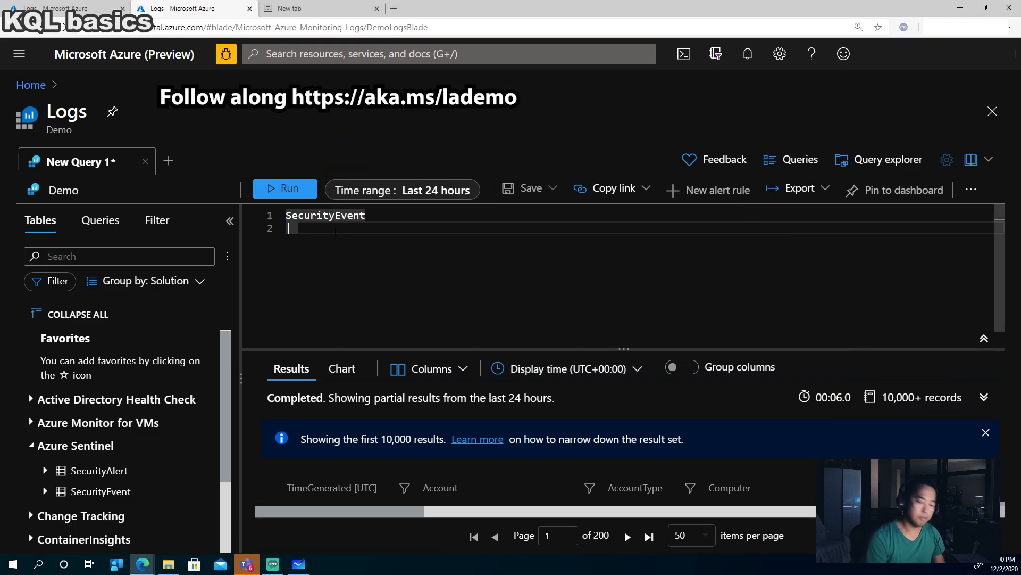
# Step: Add the where operator after the pipe on the query's second line
pyautogui.write('where')
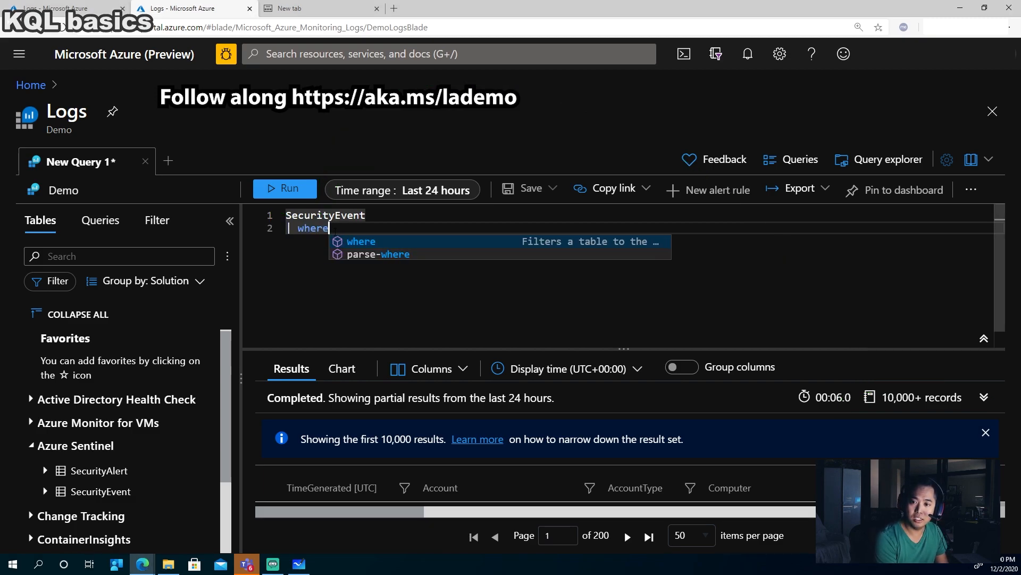
pyautogui.press('Down')
pyautogui.press('Up')
pyautogui.press('Down')
pyautogui.press('Up')
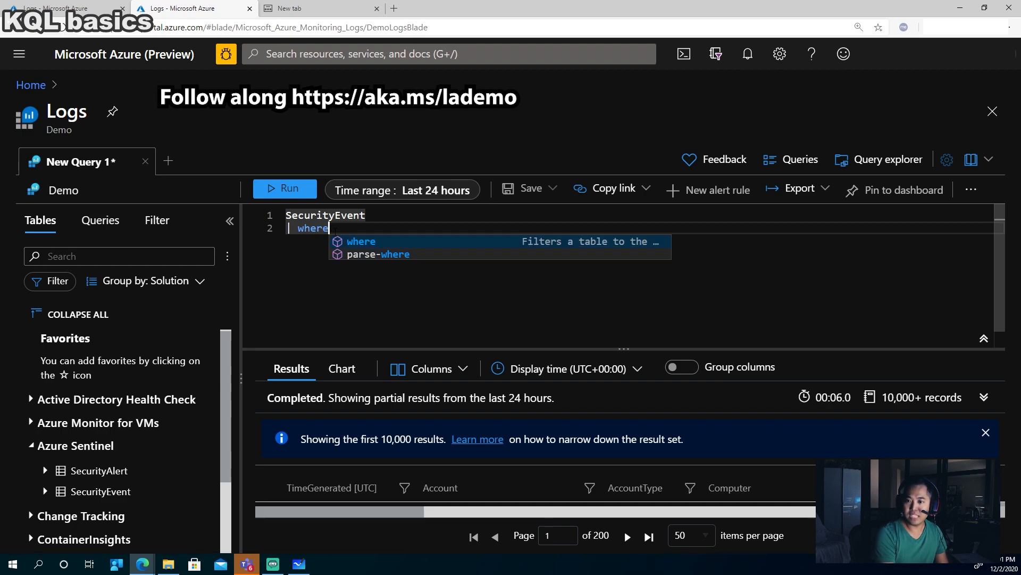
pyautogui.press('Down')
pyautogui.press('Up')
pyautogui.press('Down')
pyautogui.press('Up')
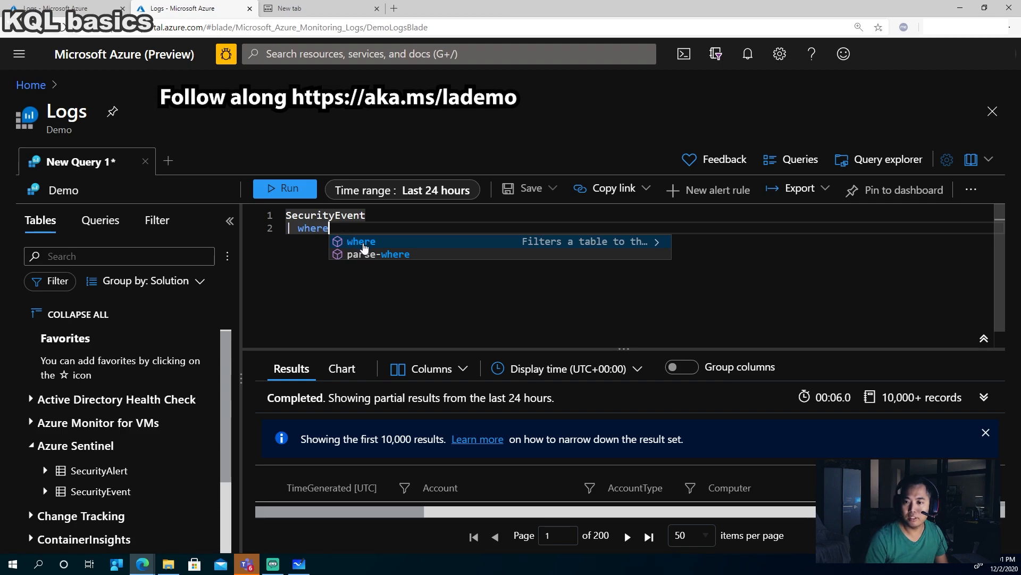
# Step: Try showing the built-in help for the where operator, retyping where to bring its suggestions up again
pyautogui.click(658, 242)
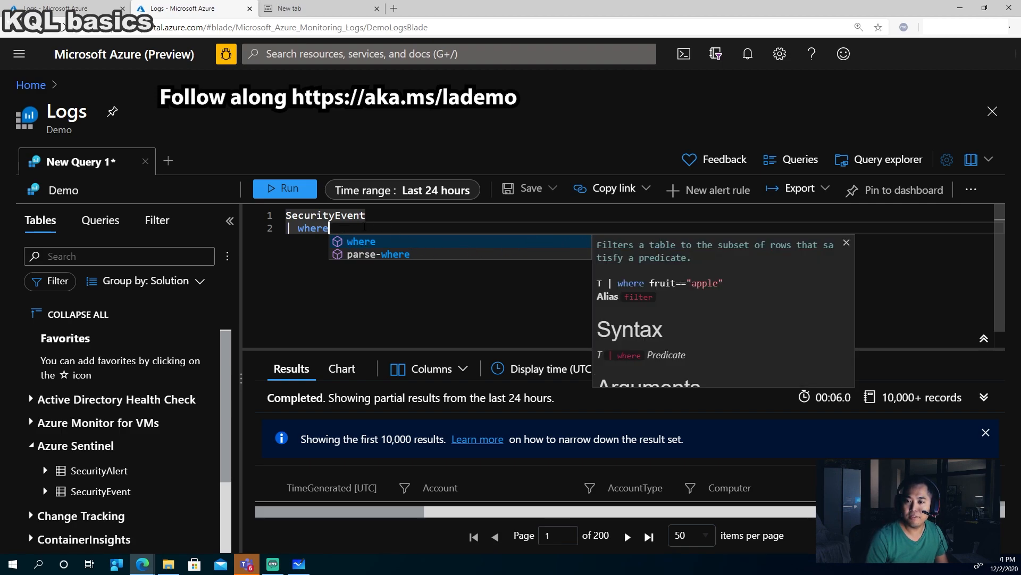
pyautogui.doubleClick(311, 247)
pyautogui.write('where')
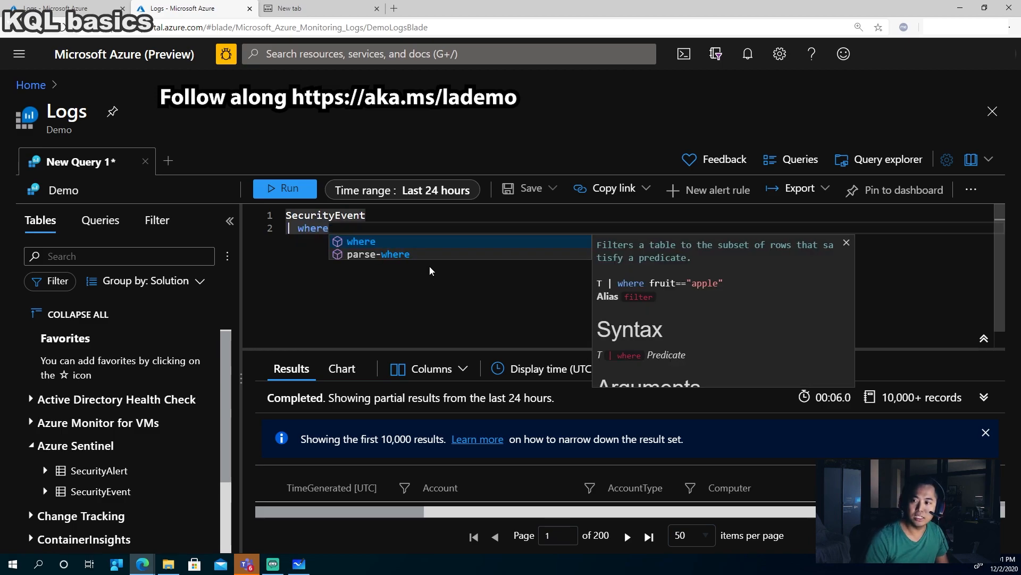
pyautogui.click(372, 279)
pyautogui.doubleClick(342, 230)
pyautogui.write('where')
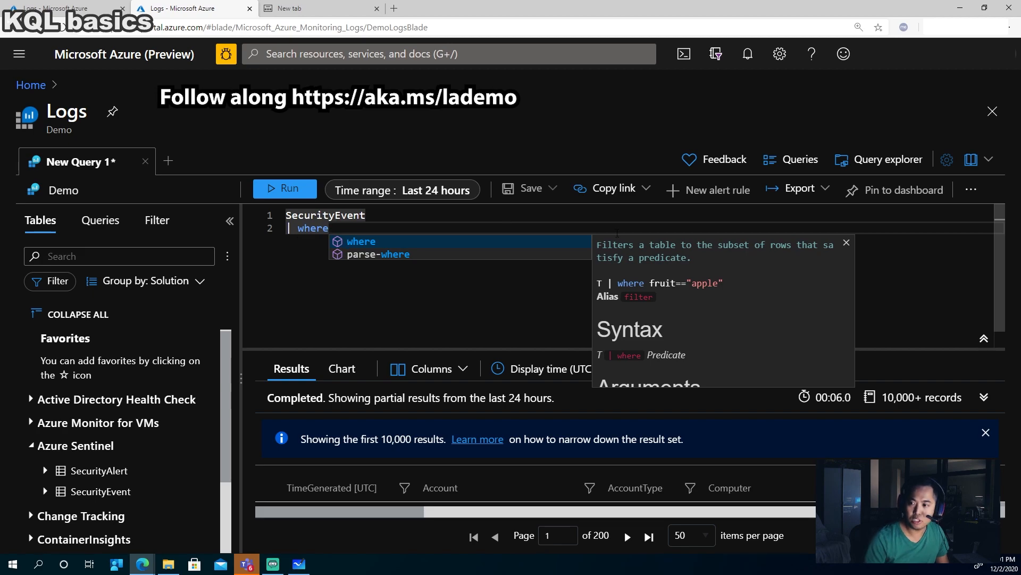
pyautogui.click(846, 242)
pyautogui.moveTo(349, 228); pyautogui.dragTo(296, 228)
pyautogui.write('where')
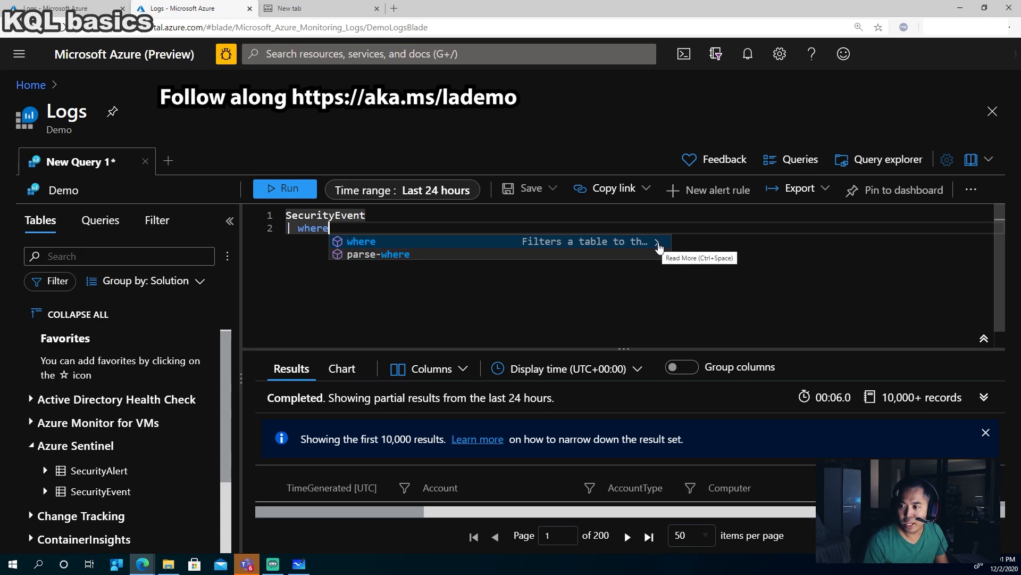
# Step: Examine the where operator's built-in help, marking the parts of its fruit=="apple" example, and dismiss the suggestions
pyautogui.click(658, 245)
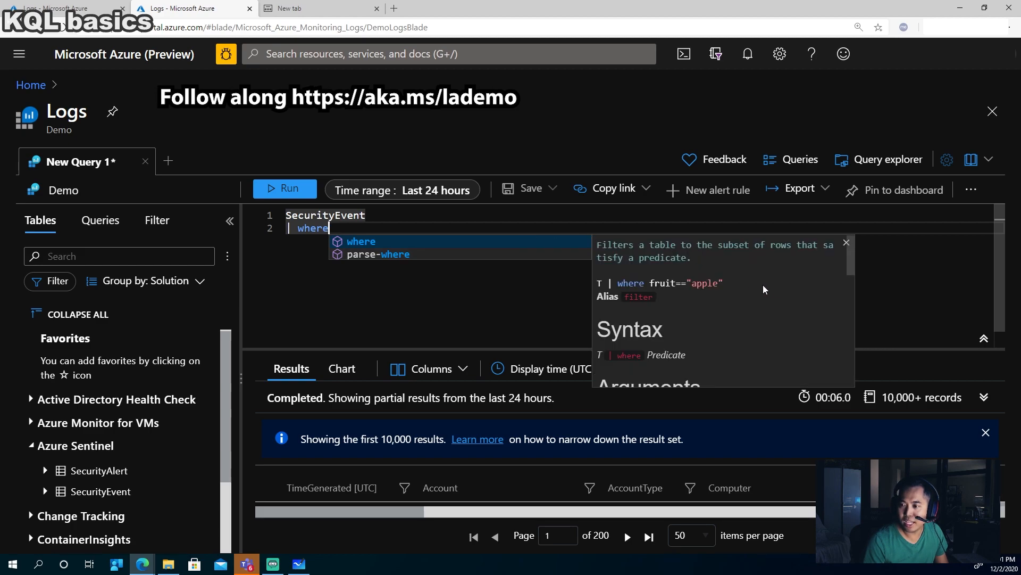
pyautogui.moveTo(850, 261)
pyautogui.mouseDown()
pyautogui.moveTo(854, 346)
pyautogui.moveTo(852, 264)
pyautogui.mouseUp()
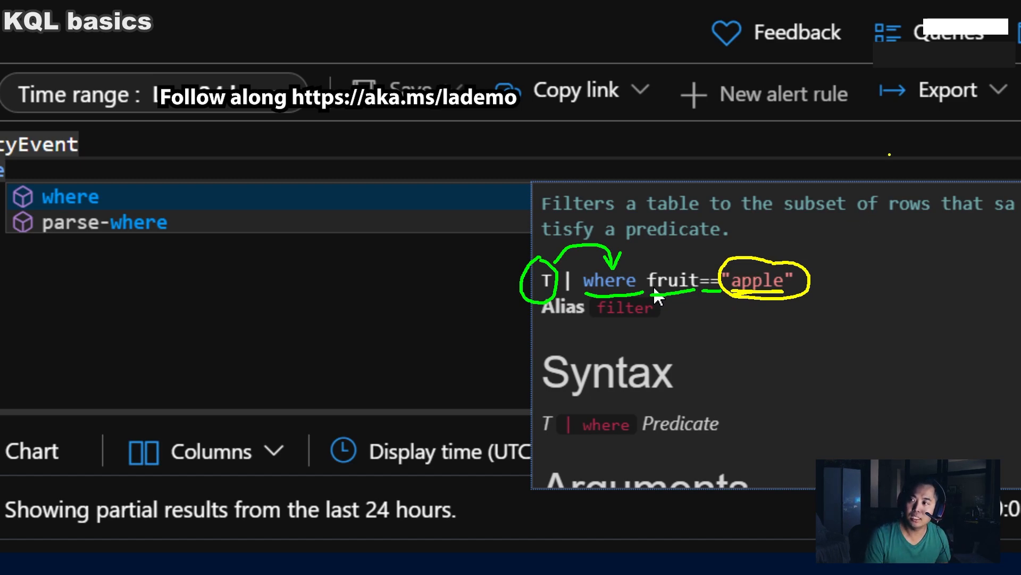
pyautogui.press('Escape')
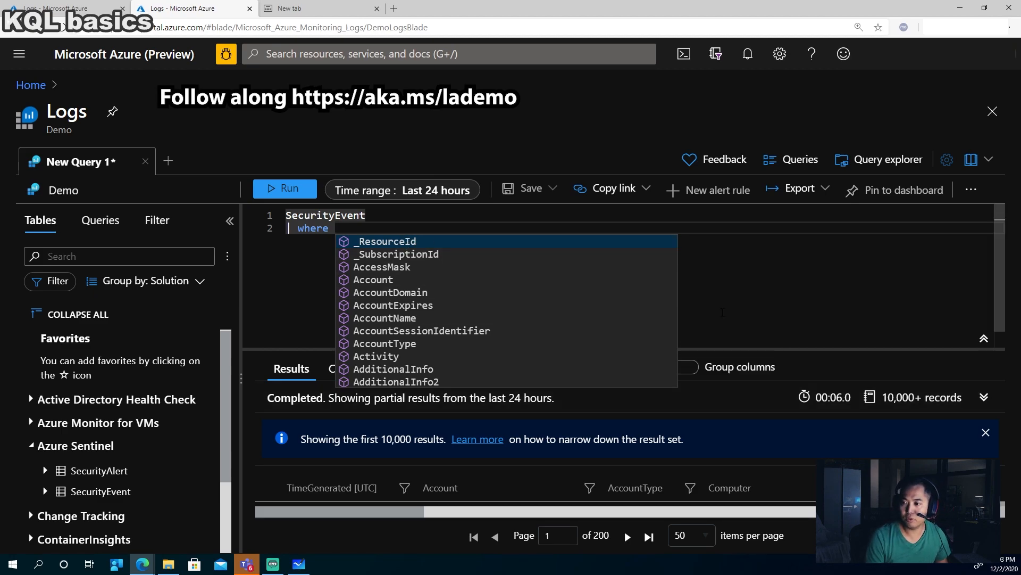
pyautogui.press('Escape')
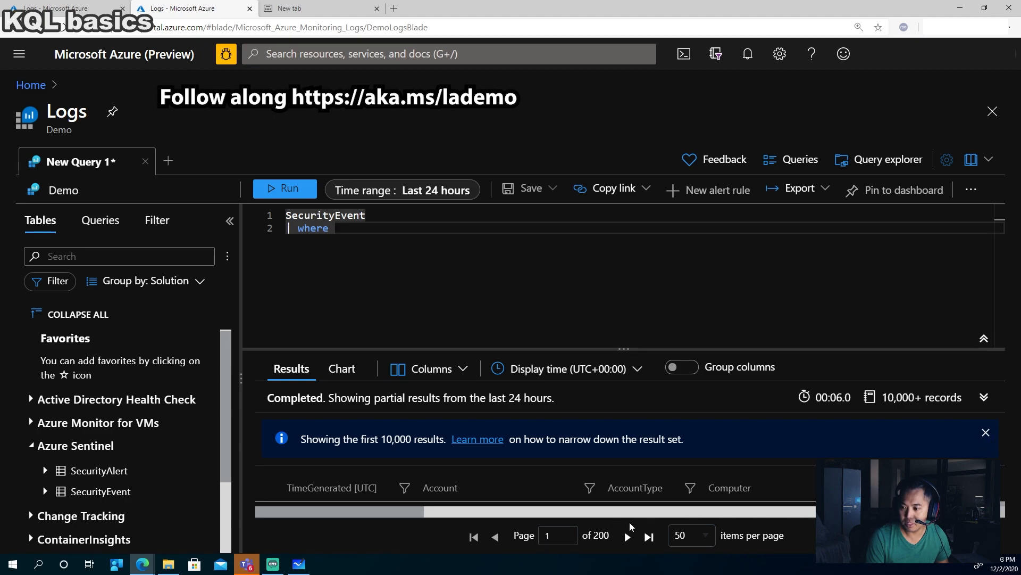
# Step: Enlarge the results area and examine the event columns as far as Channel, Task and Level
pyautogui.moveTo(423, 510)
pyautogui.mouseDown()
pyautogui.moveTo(448, 513)
pyautogui.moveTo(410, 512)
pyautogui.mouseUp()
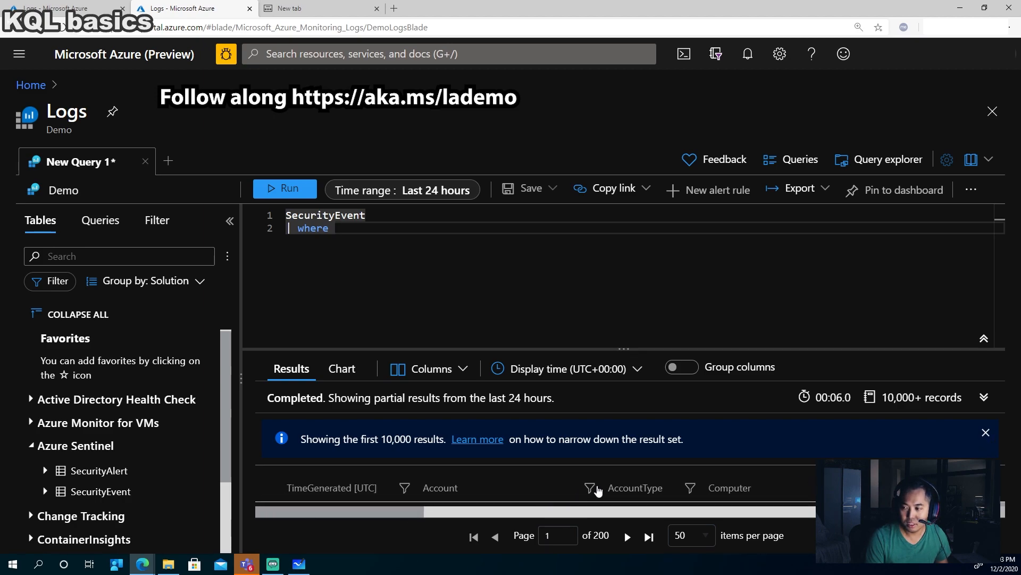
pyautogui.moveTo(732, 349); pyautogui.dragTo(729, 278)
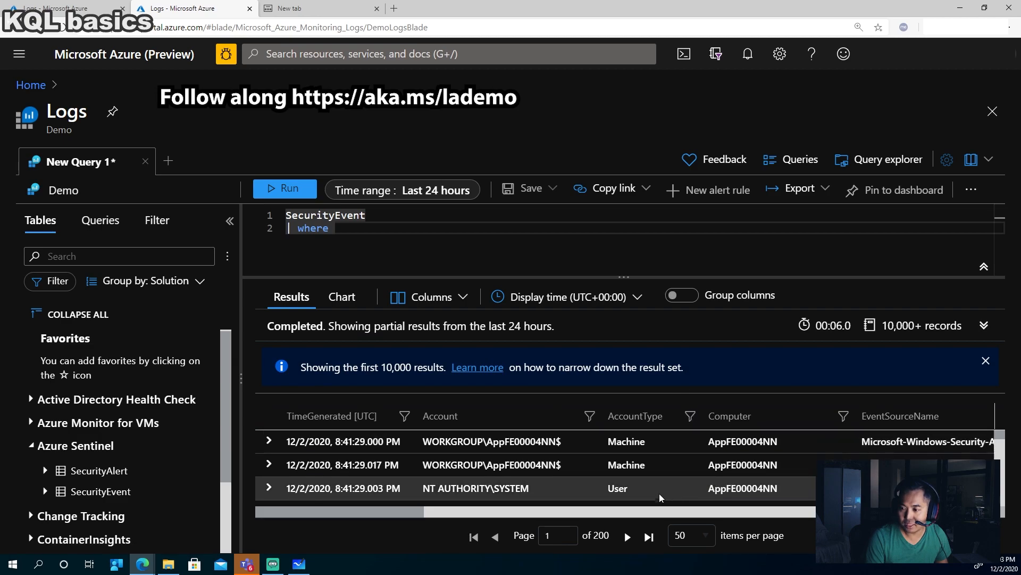
pyautogui.moveTo(406, 511)
pyautogui.mouseDown()
pyautogui.moveTo(967, 519)
pyautogui.moveTo(390, 501)
pyautogui.moveTo(697, 488)
pyautogui.moveTo(416, 496)
pyautogui.mouseUp()
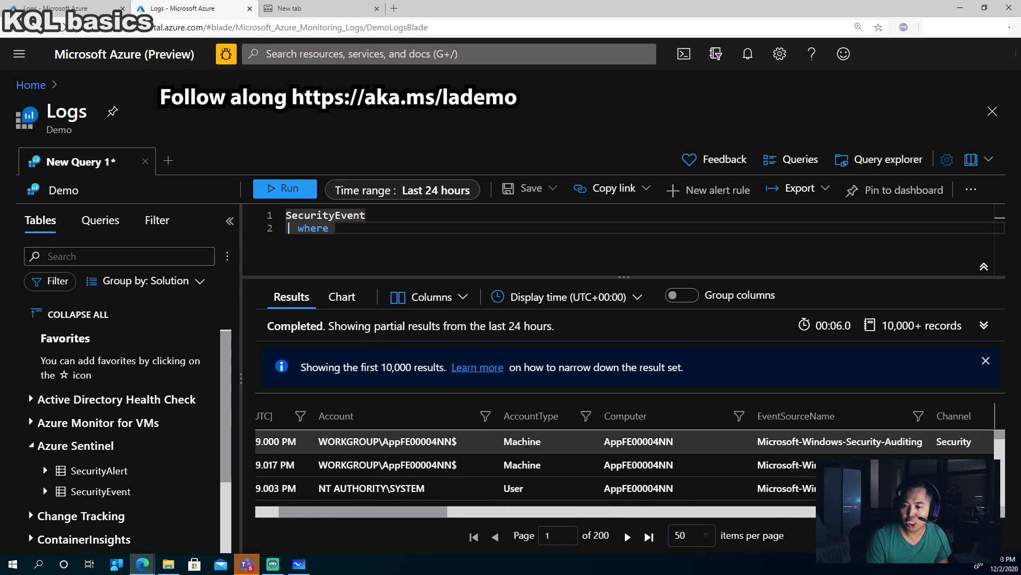
pyautogui.hscroll(5, 586, 468)
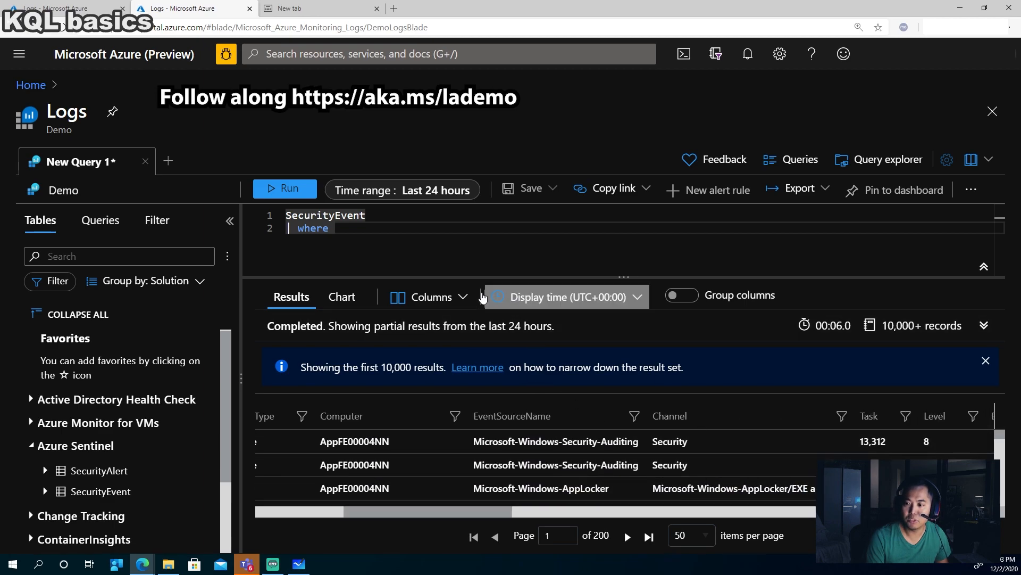
# Step: View the query's execution details and adjust the split between the query editor and the results
pyautogui.click(985, 325)
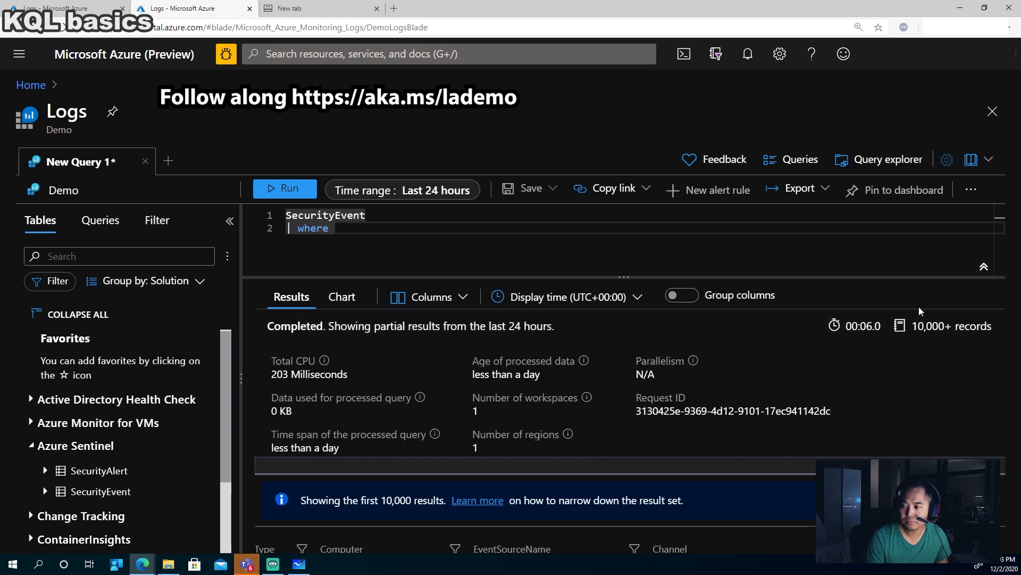
pyautogui.moveTo(811, 278)
pyautogui.mouseDown()
pyautogui.moveTo(812, 311)
pyautogui.moveTo(812, 294)
pyautogui.mouseUp()
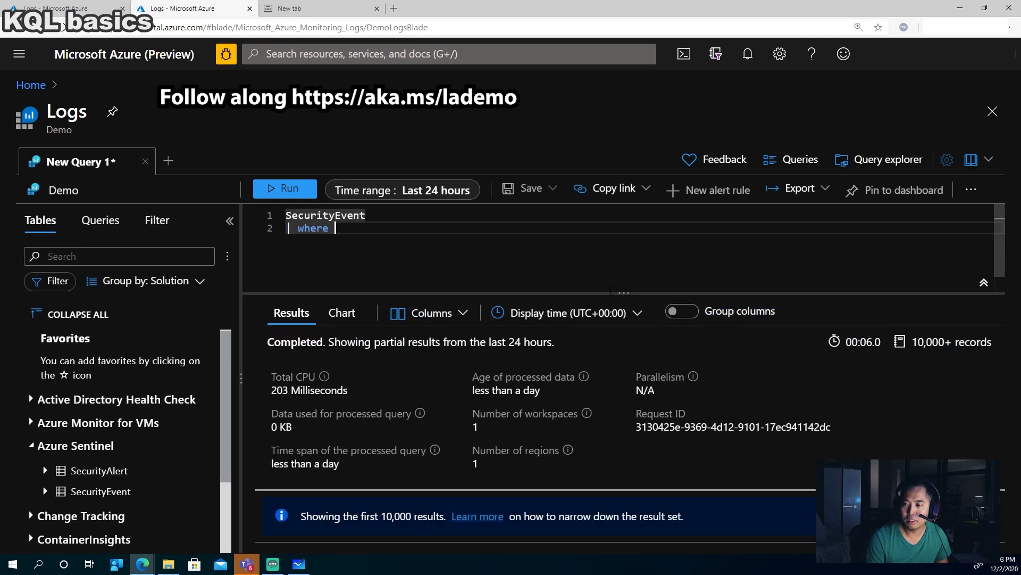
pyautogui.moveTo(625, 291); pyautogui.dragTo(557, 375)
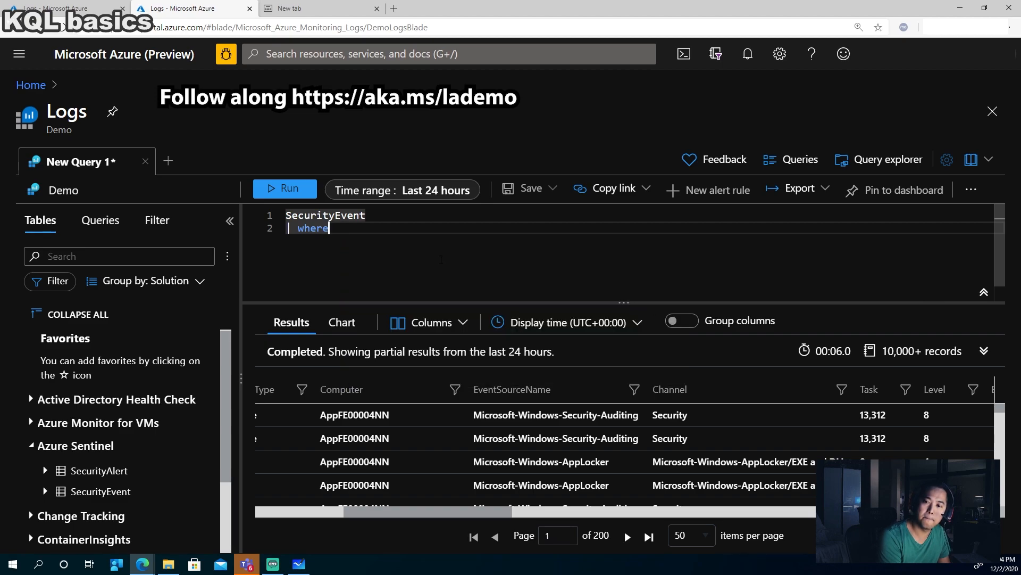
# Step: Try out autocompletion of the Channel column name after where several times, erasing the text each time
pyautogui.write('Channel')
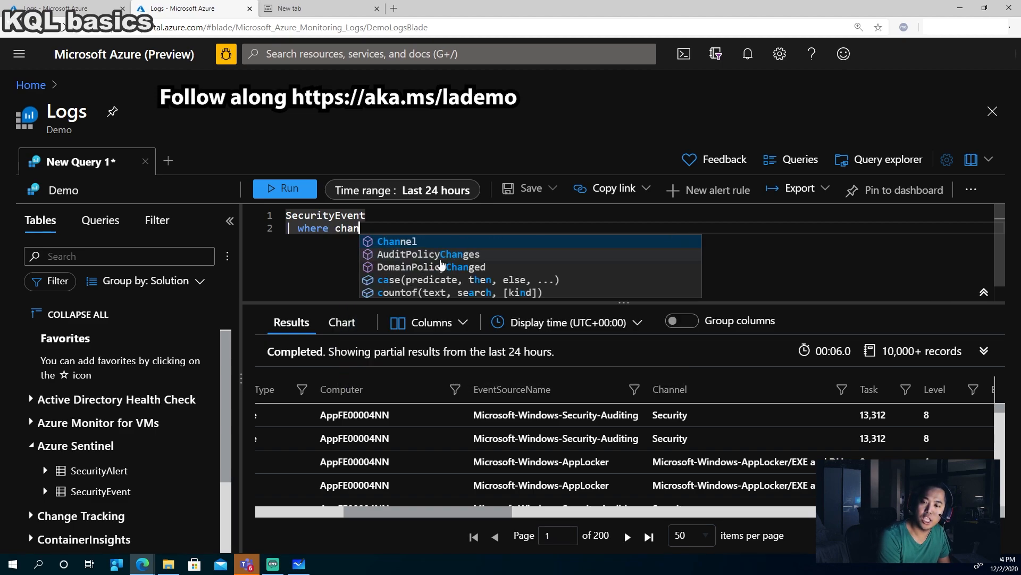
pyautogui.press('BackSpace')
pyautogui.press('BackSpace')
pyautogui.press('BackSpace')
pyautogui.press('BackSpace')
pyautogui.press('BackSpace')
pyautogui.press('BackSpace')
pyautogui.press('BackSpace')
pyautogui.press('BackSpace')
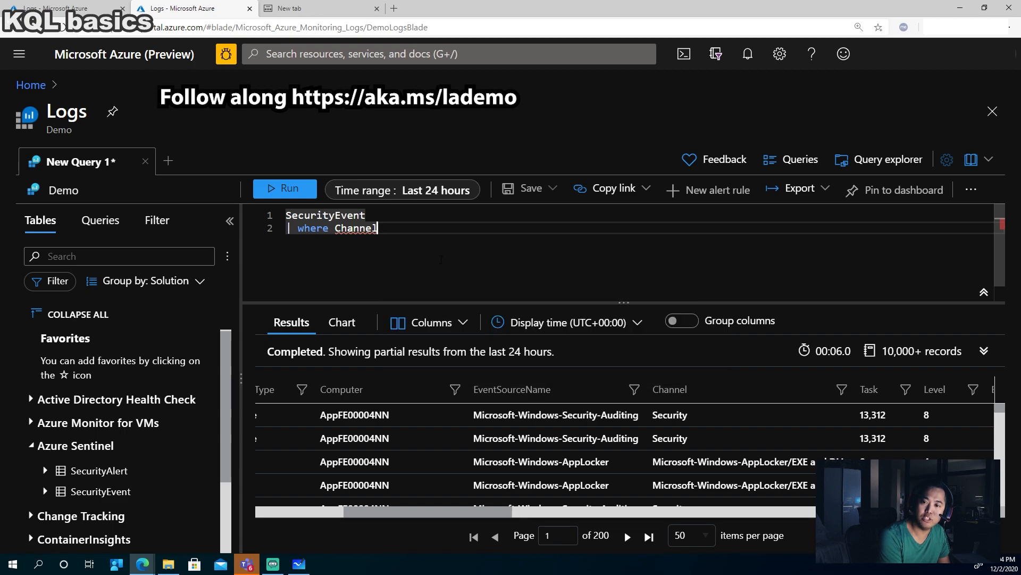
pyautogui.write('chann')
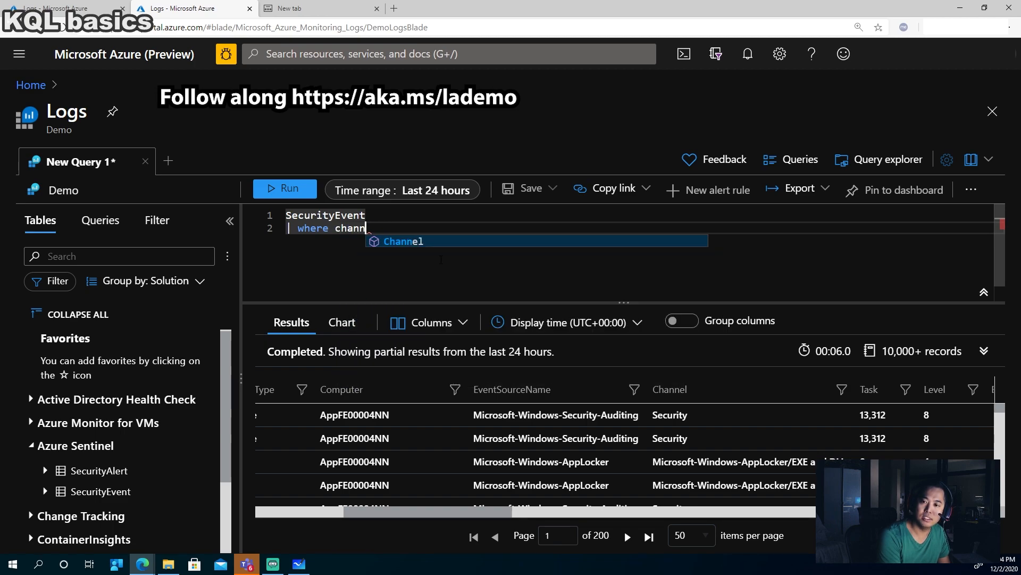
pyautogui.press('Tab')
pyautogui.press('BackSpace')
pyautogui.press('BackSpace')
pyautogui.press('BackSpace')
pyautogui.press('BackSpace')
pyautogui.press('BackSpace')
pyautogui.press('BackSpace')
pyautogui.press('BackSpace')
pyautogui.press('BackSpace')
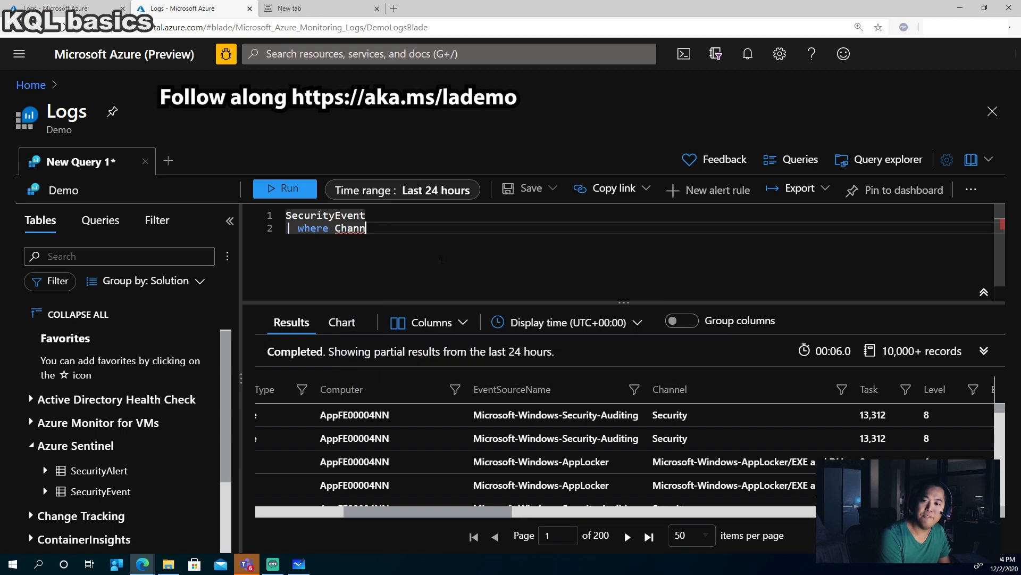
pyautogui.write('chan')
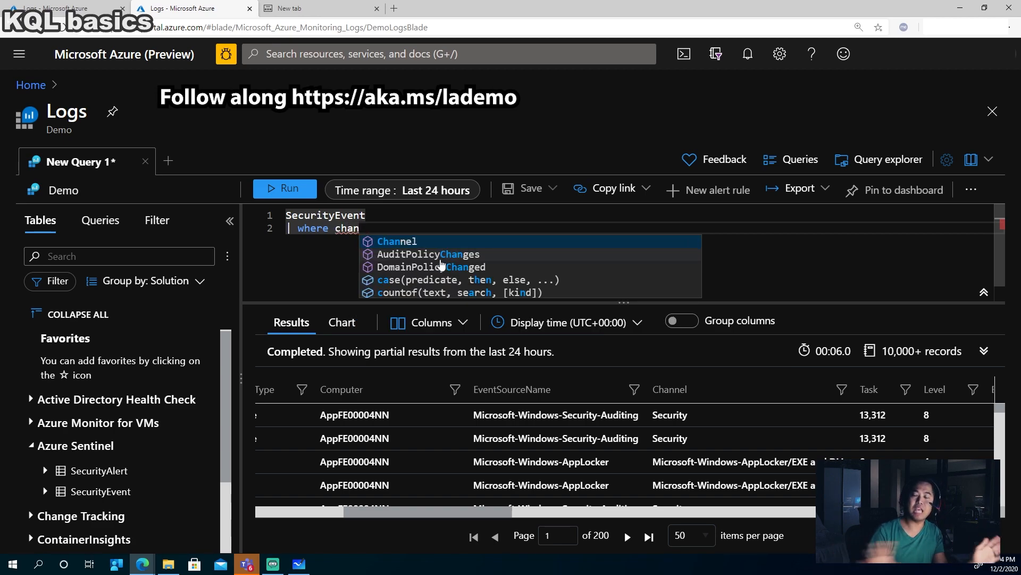
pyautogui.press('Tab')
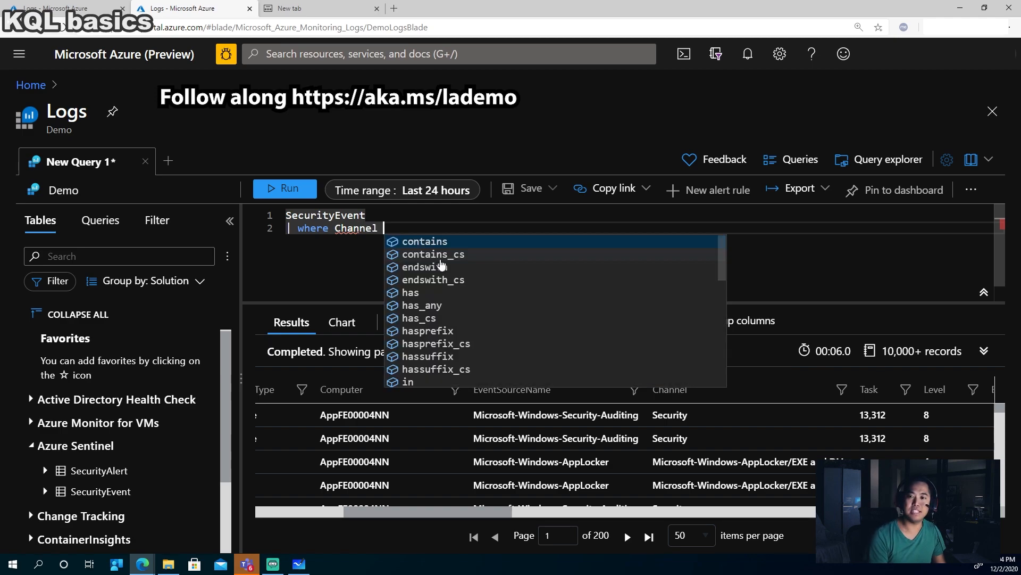
pyautogui.press('BackSpace')
pyautogui.press('BackSpace')
pyautogui.press('BackSpace')
pyautogui.press('BackSpace')
pyautogui.press('BackSpace')
pyautogui.press('BackSpace')
pyautogui.press('BackSpace')
pyautogui.press('BackSpace')
pyautogui.press('BackSpace')
pyautogui.press('BackSpace')
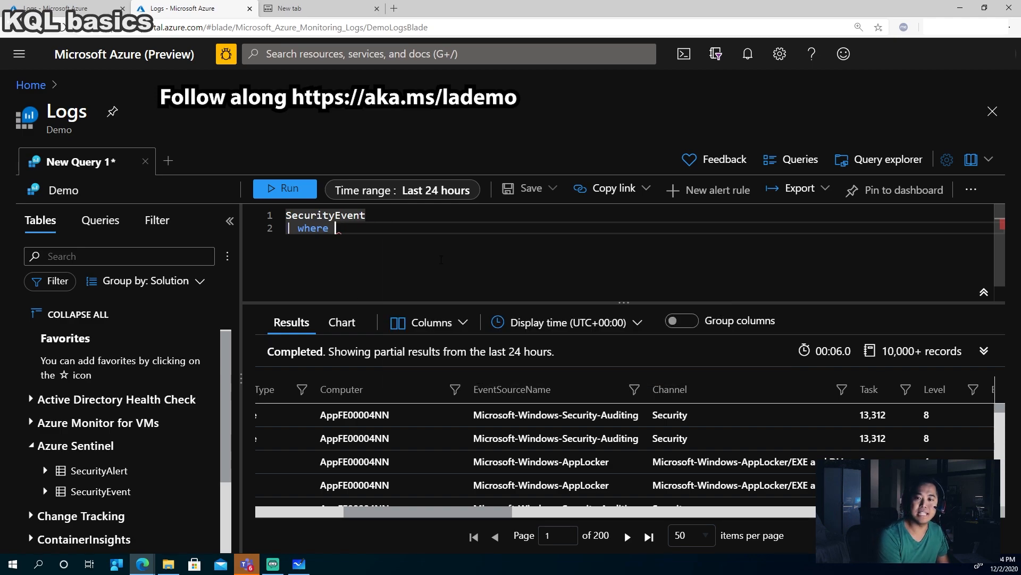
pyautogui.press('BackSpace')
pyautogui.press('BackSpace')
pyautogui.press('BackSpace')
pyautogui.press('BackSpace')
# Step: Complete the second line as where Channel == "security" and run the query
pyautogui.write('wher')
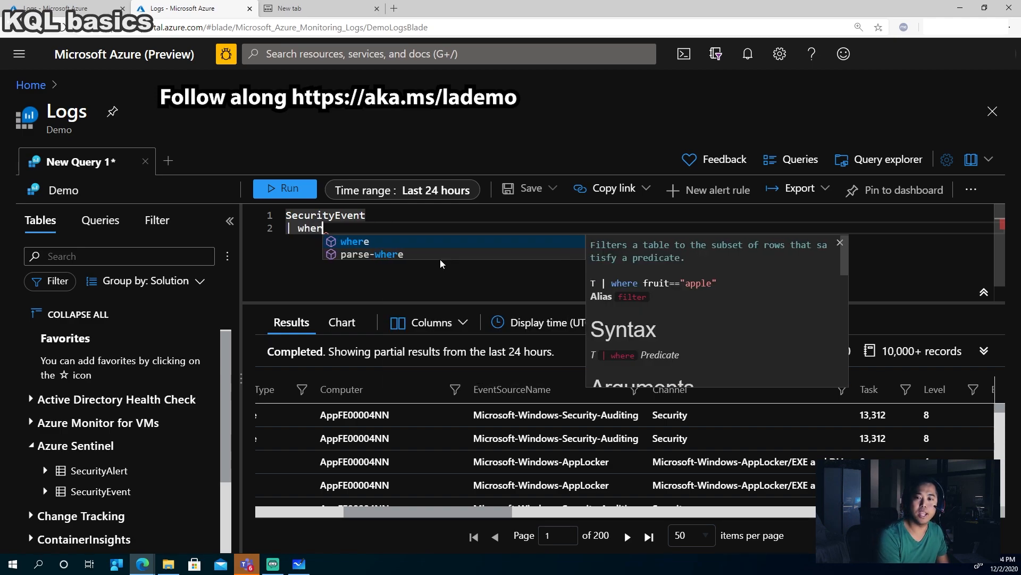
pyautogui.write('e cha')
pyautogui.press('Tab')
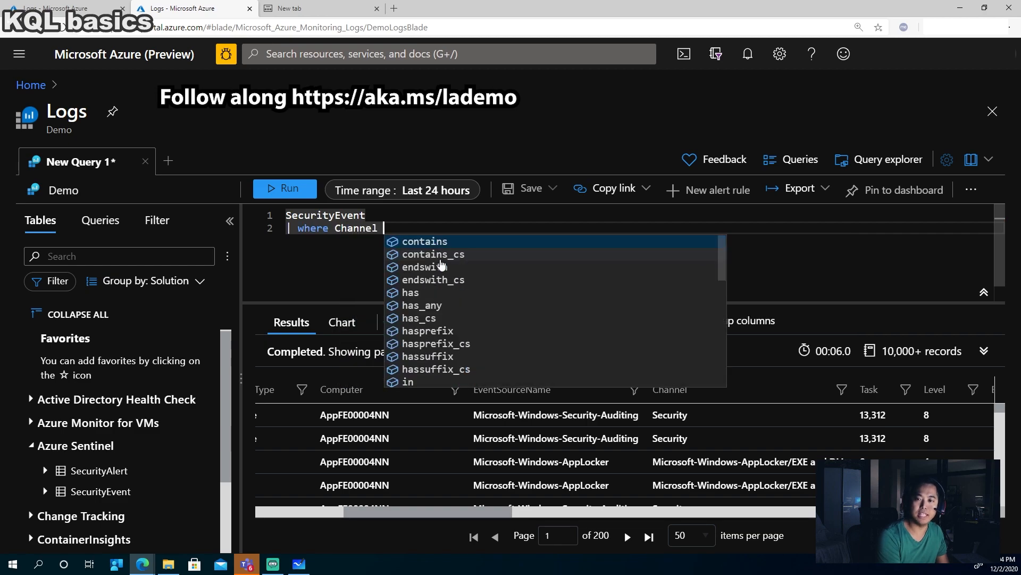
pyautogui.press('Escape')
pyautogui.write('==')
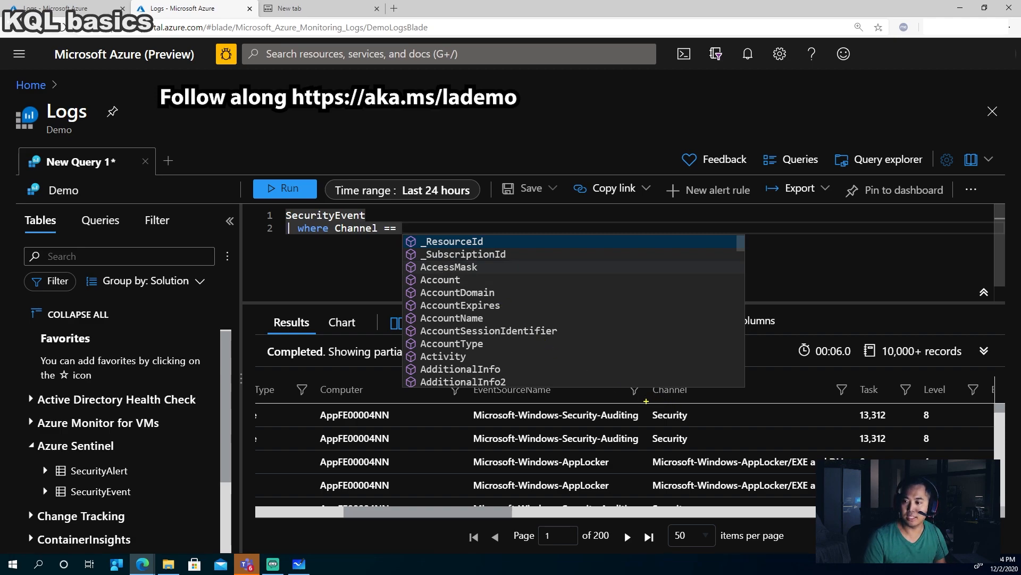
pyautogui.moveTo(646, 403); pyautogui.dragTo(700, 427)
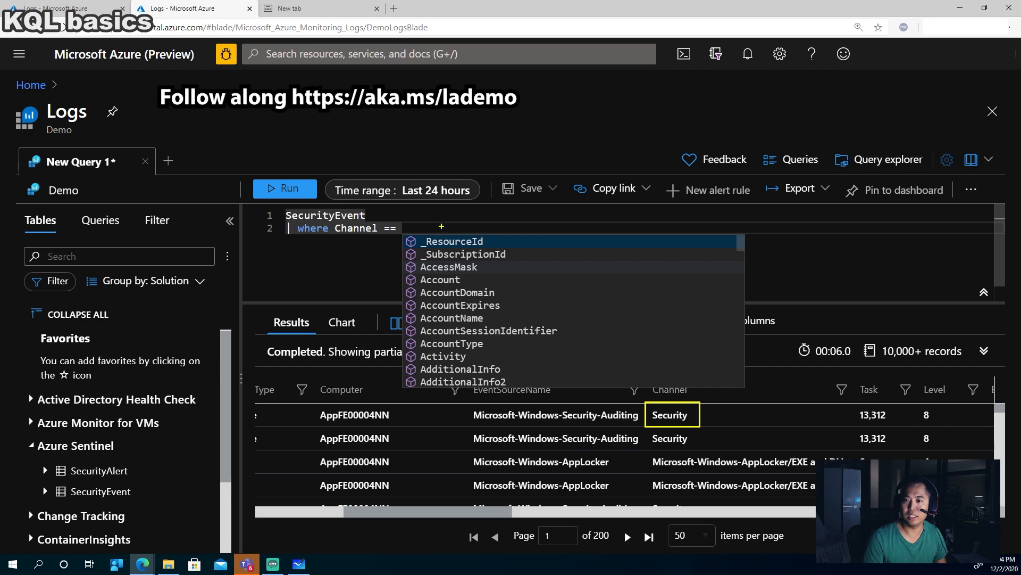
pyautogui.press('Escape')
pyautogui.write('"security"')
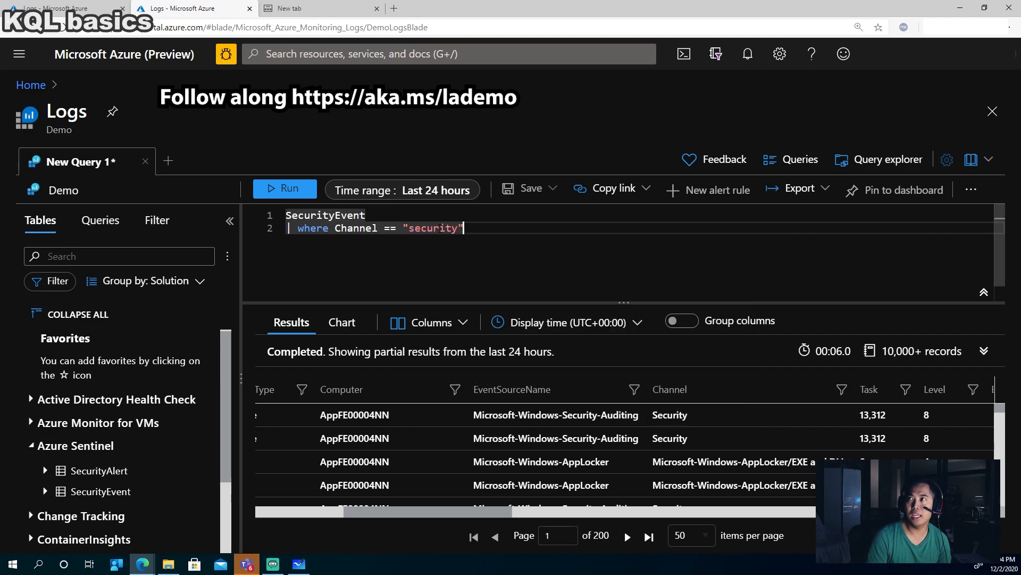
pyautogui.click(298, 193)
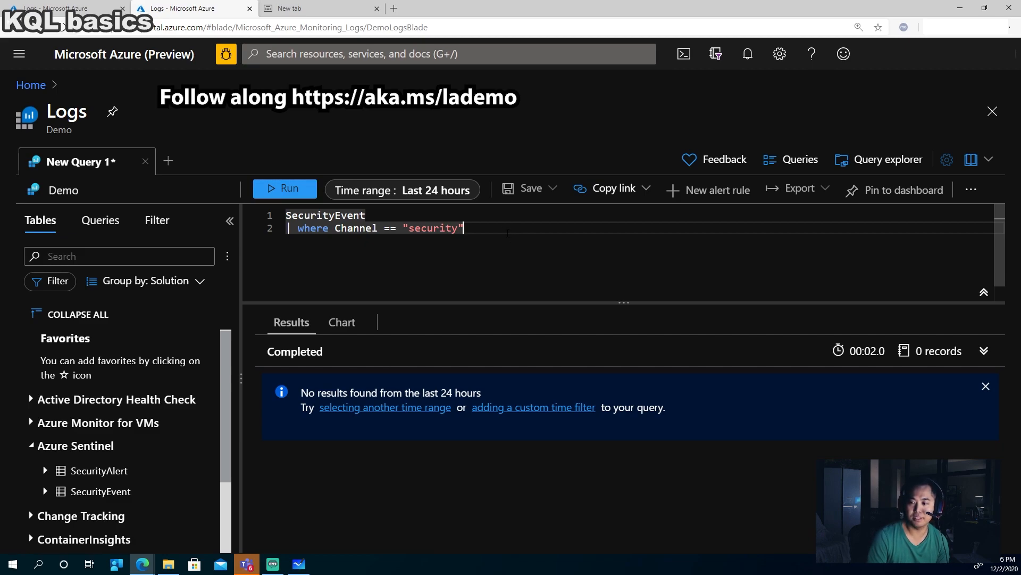
# Step: Capitalize the filter value as "Security", rerun the query and examine the event columns as far as EventID and Activity
pyautogui.click(410, 227)
pyautogui.press('Delete')
pyautogui.write('S')
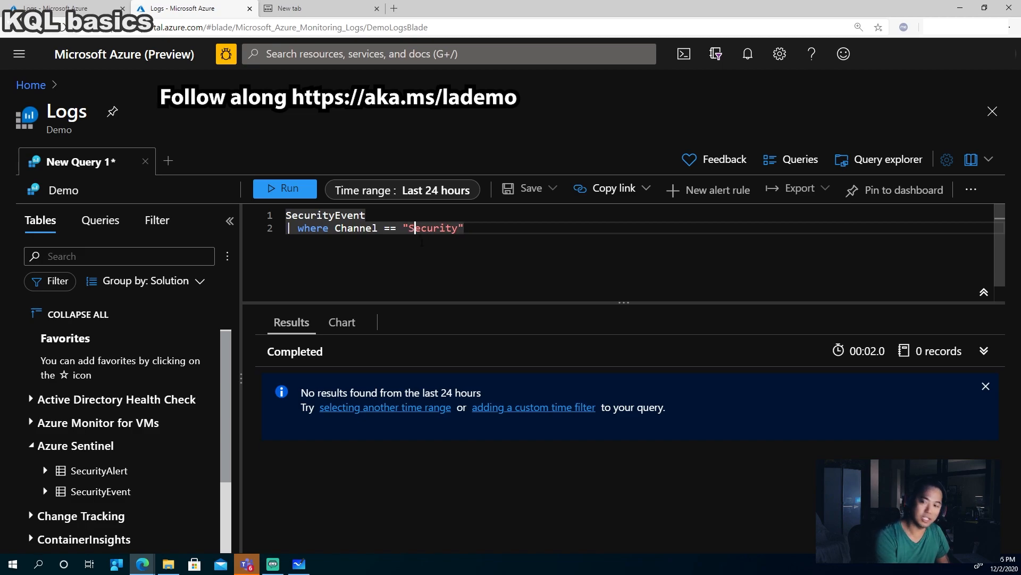
pyautogui.hotkey('shift', 'Return')
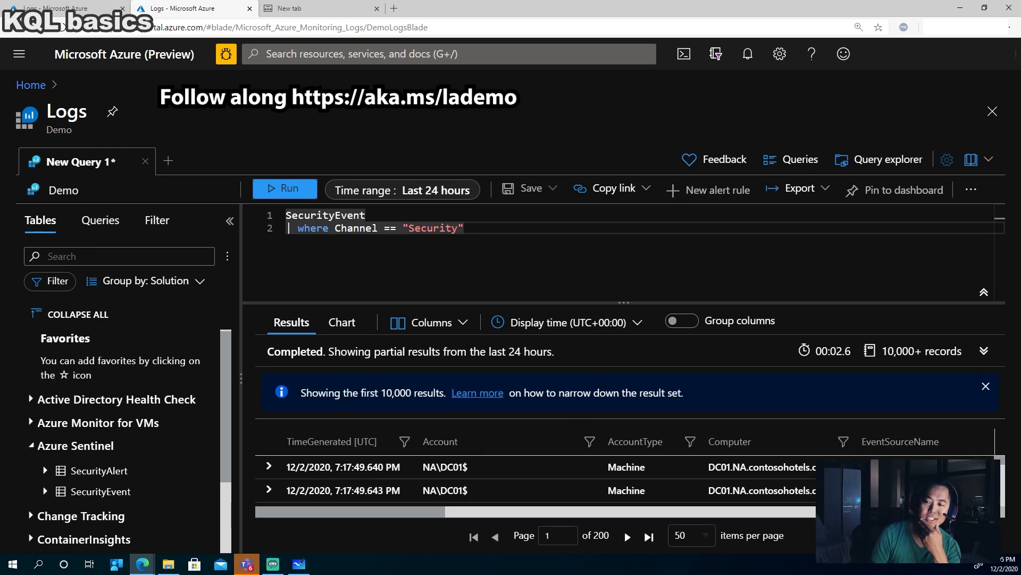
pyautogui.moveTo(420, 512); pyautogui.dragTo(718, 509)
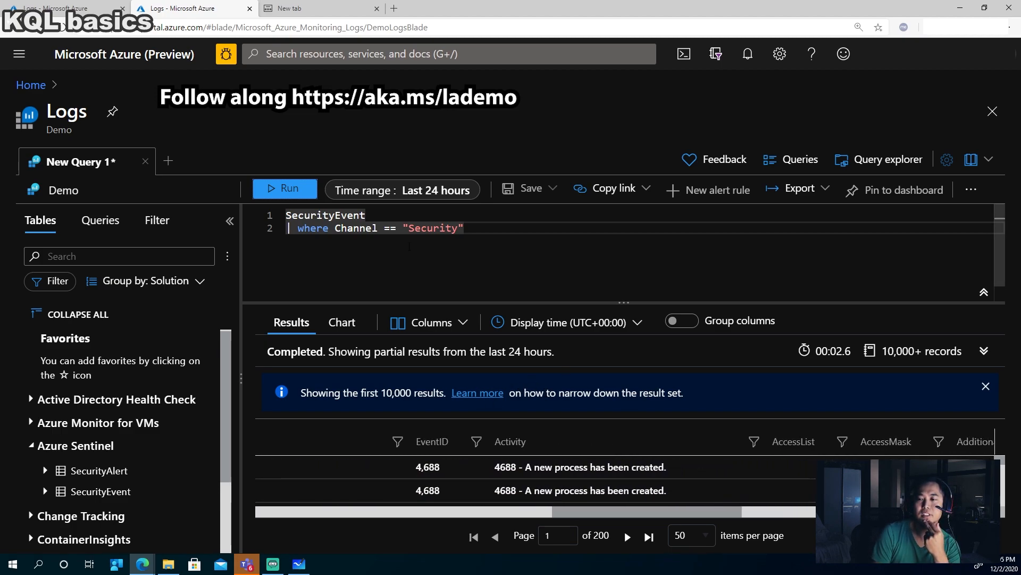
pyautogui.doubleClick(390, 228)
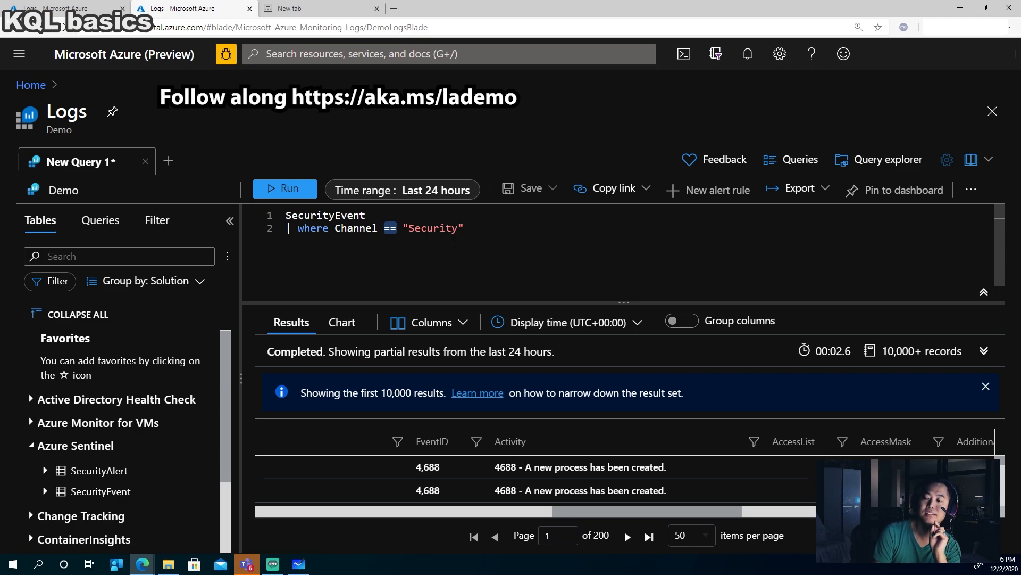
pyautogui.click(477, 232)
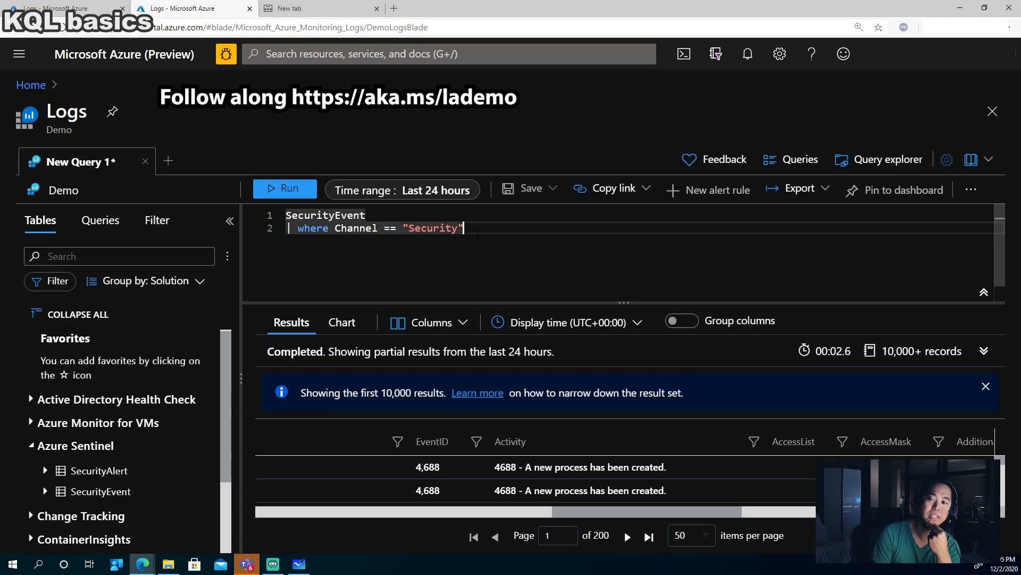
pyautogui.click(367, 215)
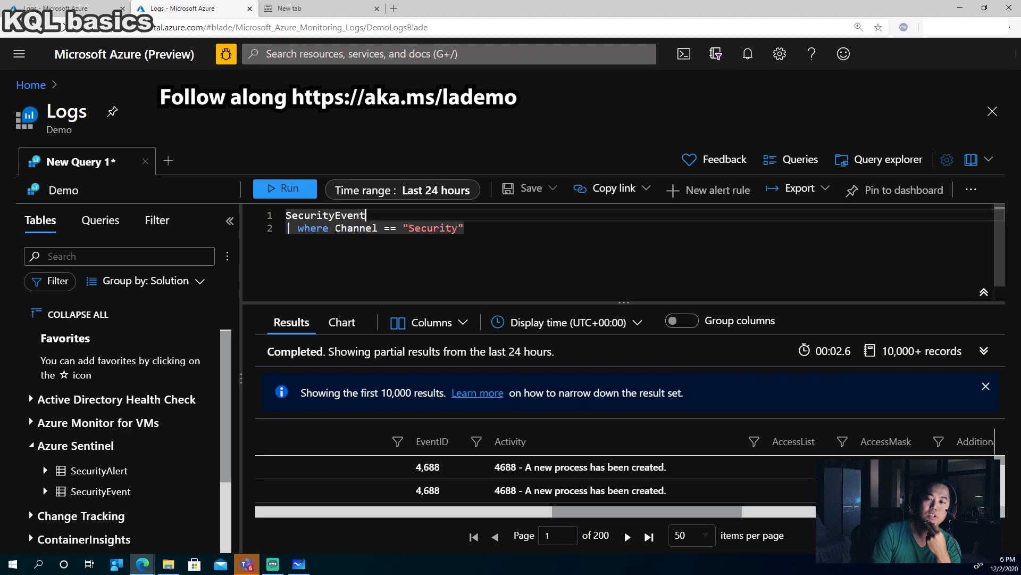
# Step: Add a third line to the query that pipes the filtered events into limit 10
pyautogui.click(495, 231)
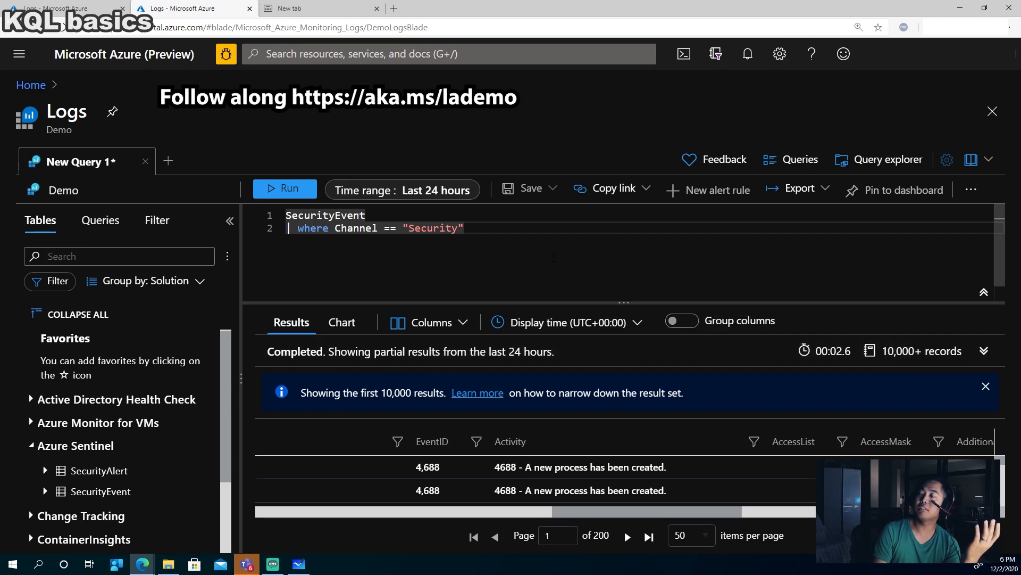
pyautogui.press('Return')
pyautogui.write('| lim')
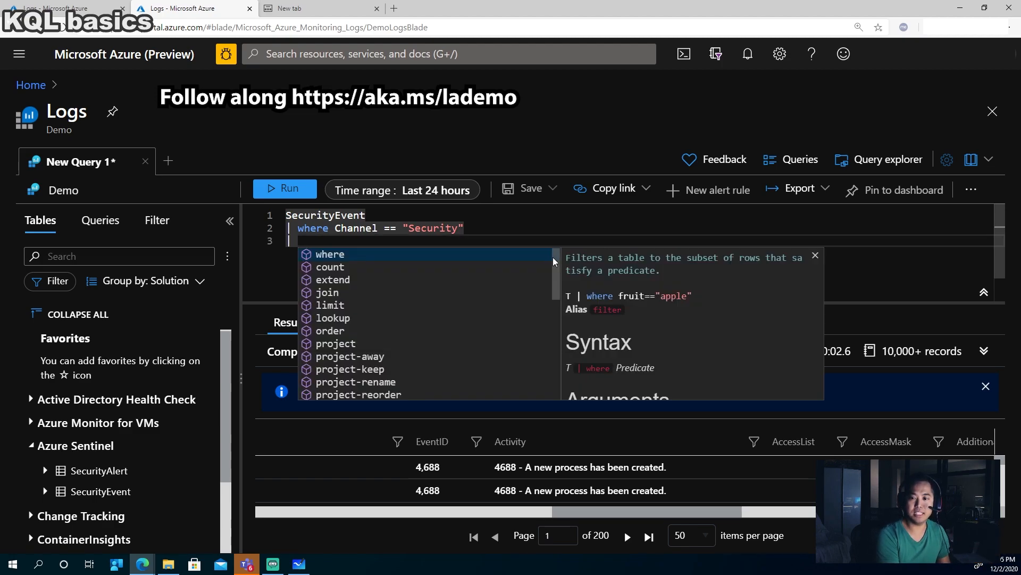
pyautogui.write('it')
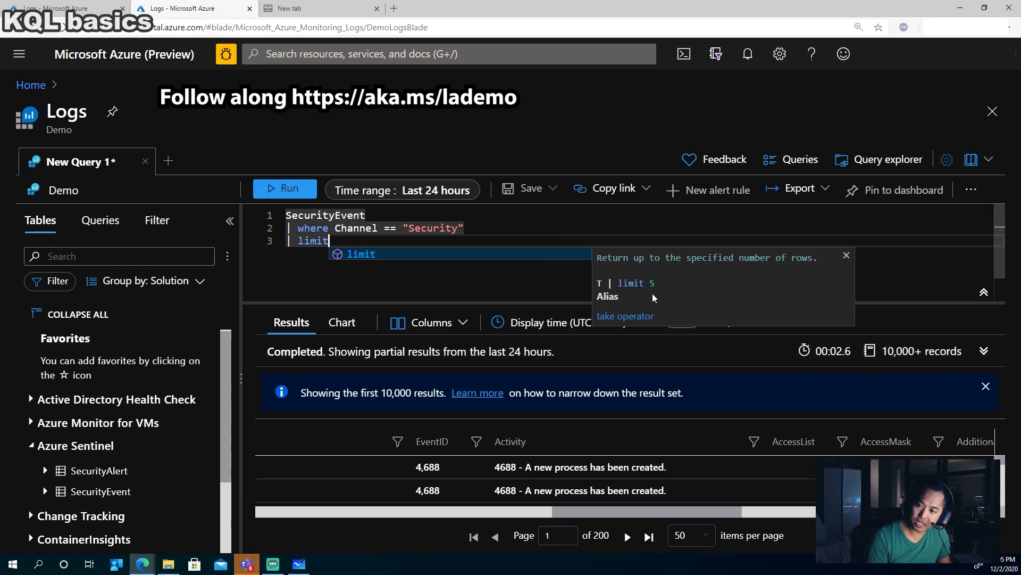
pyautogui.write(' 10')
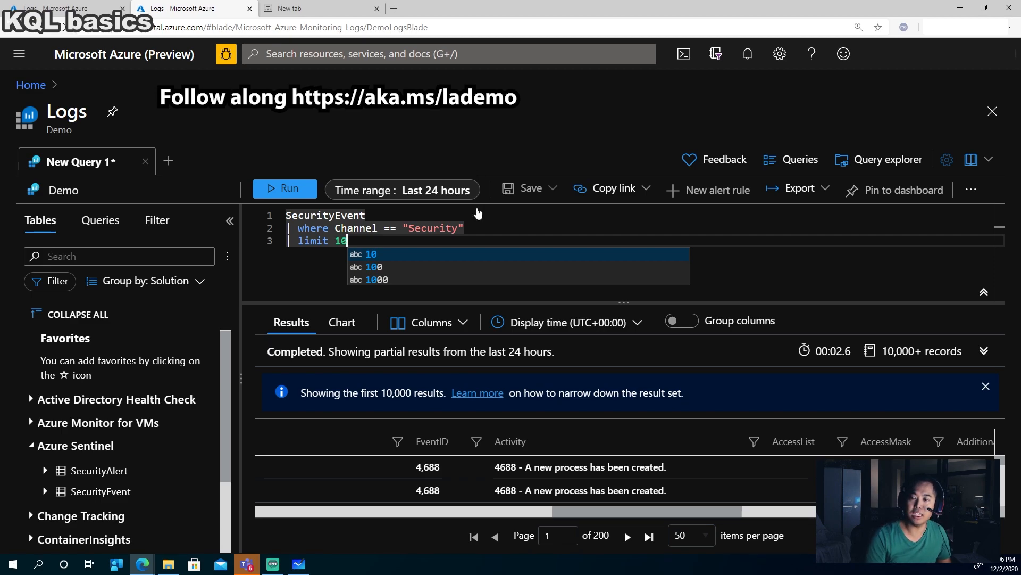
# Step: Try the limit 10 clause on the same line as the where filter, and put it back on its own line
pyautogui.click(292, 241)
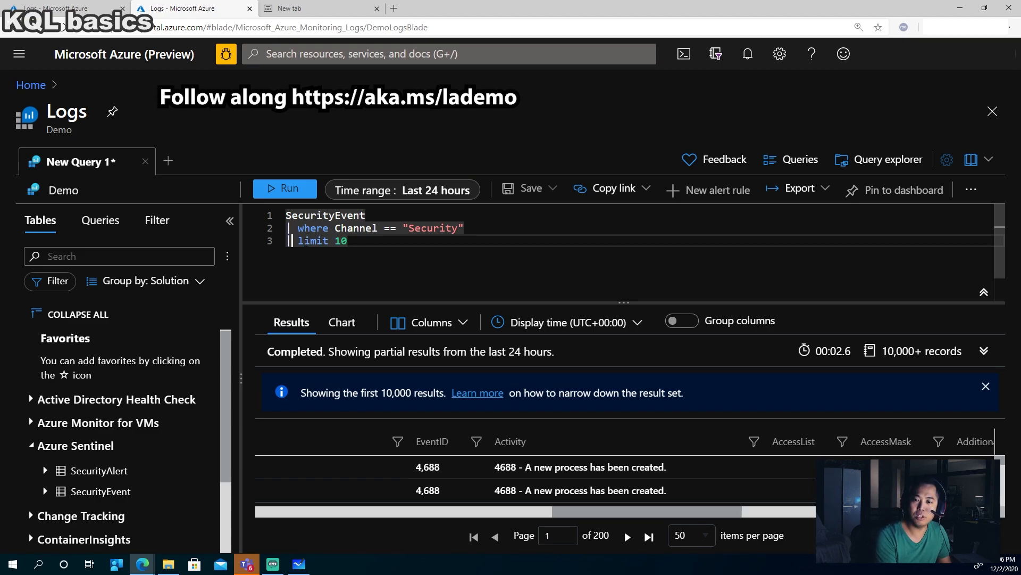
pyautogui.press('BackSpace')
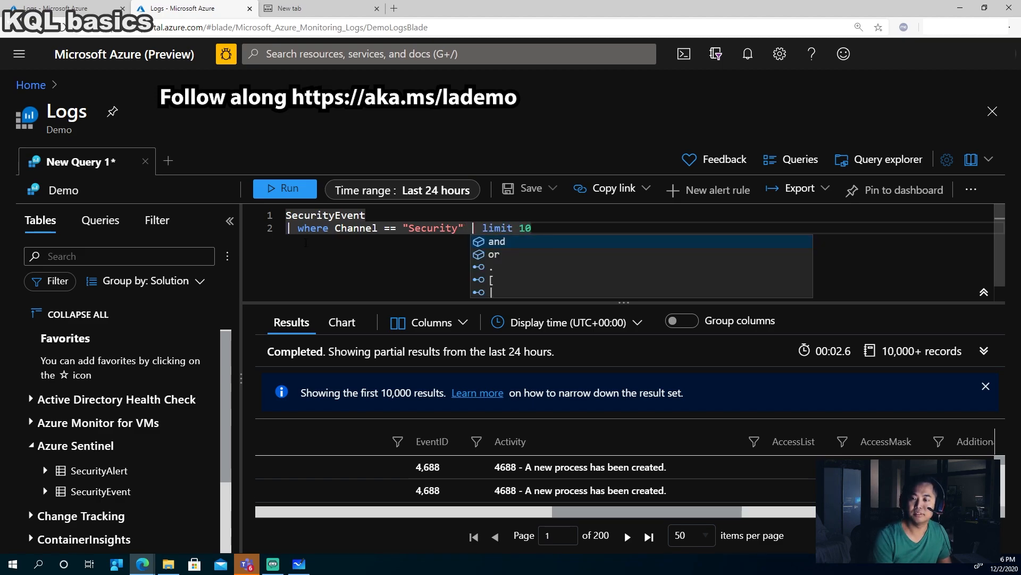
pyautogui.click(367, 264)
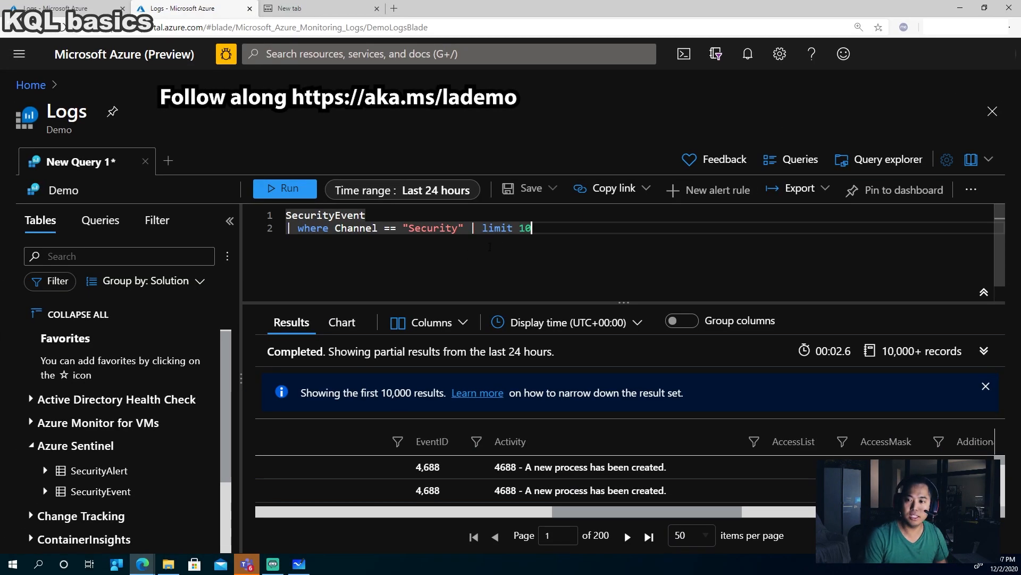
pyautogui.moveTo(532, 227); pyautogui.dragTo(288, 228)
pyautogui.click(329, 228)
pyautogui.click(471, 228)
pyautogui.press('Return')
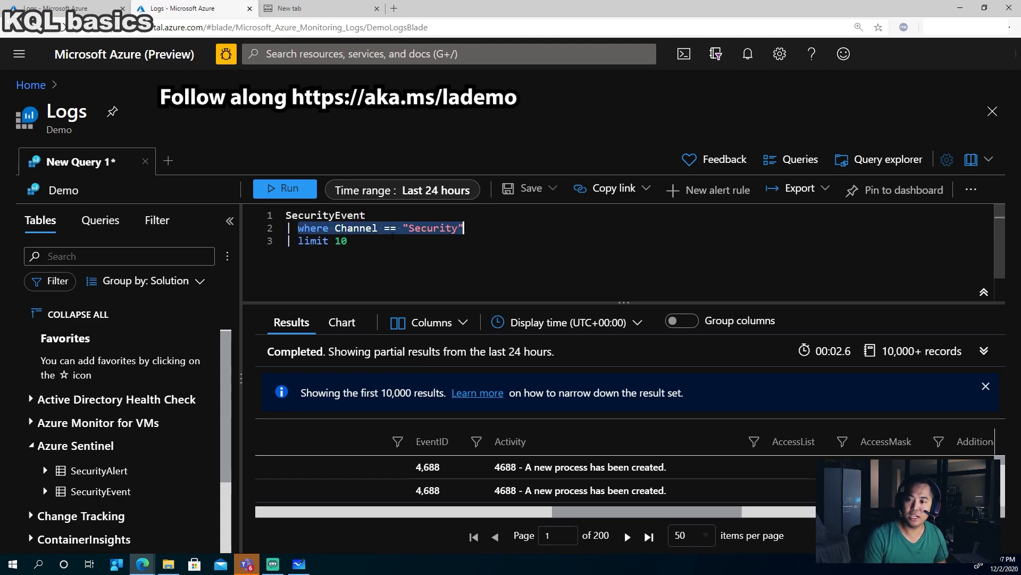
# Step: Run the query with the limit 10 line and examine the event columns as far as Activity and CommandLine
pyautogui.moveTo(298, 240); pyautogui.dragTo(368, 246)
pyautogui.click(431, 288)
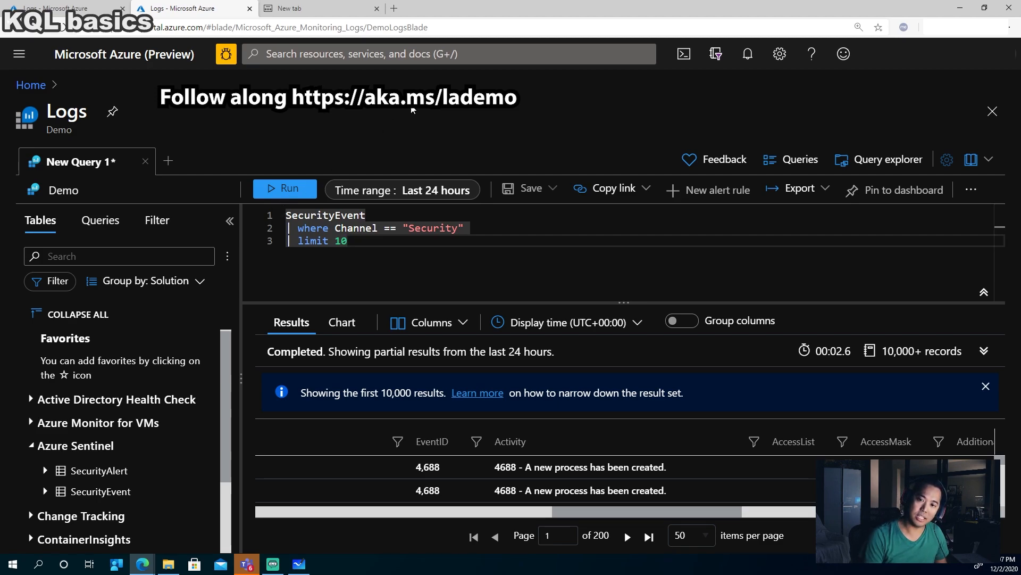
pyautogui.hotkey('shift', 'Return')
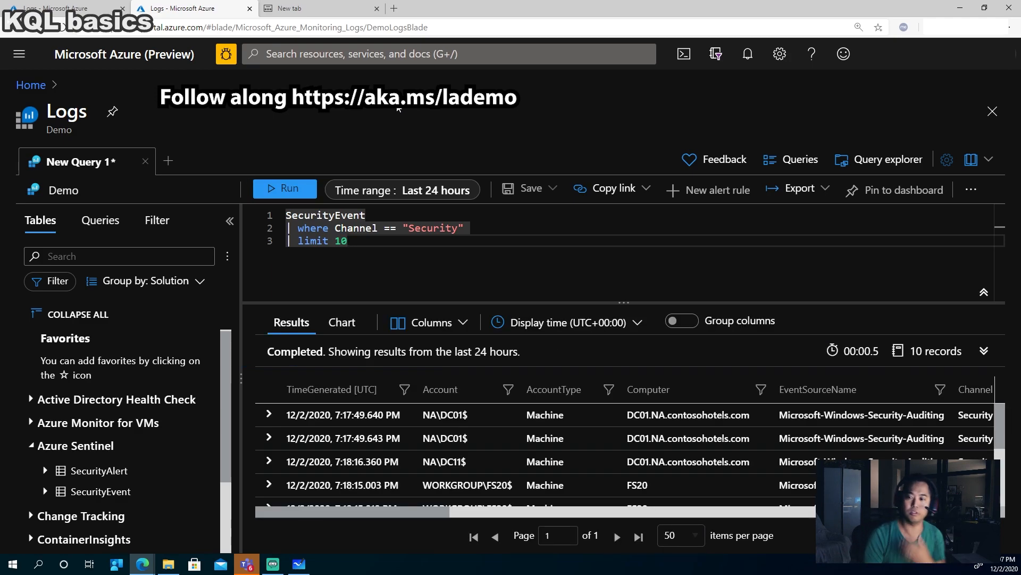
pyautogui.moveTo(401, 508); pyautogui.dragTo(452, 509)
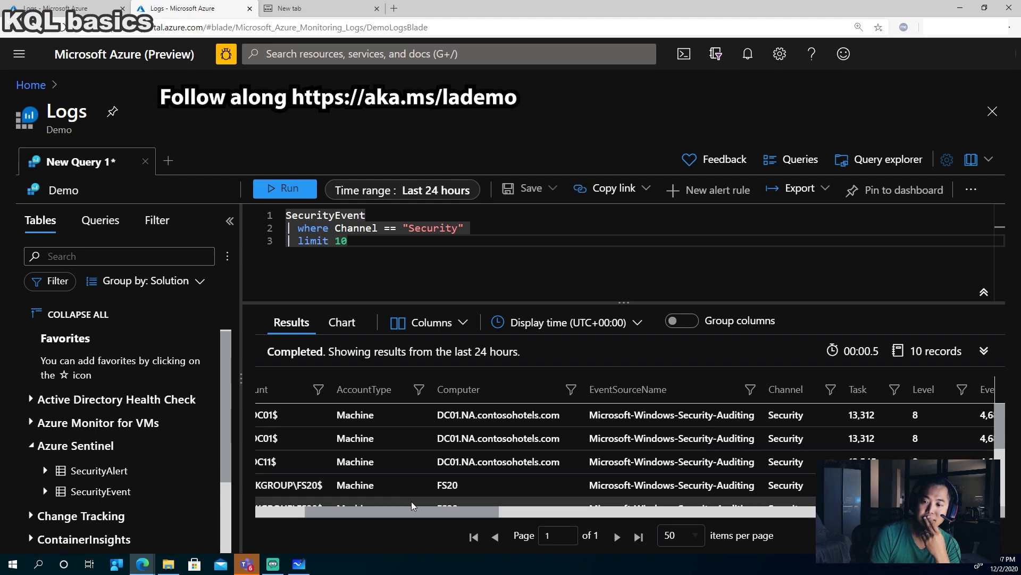
pyautogui.moveTo(411, 513); pyautogui.dragTo(531, 514)
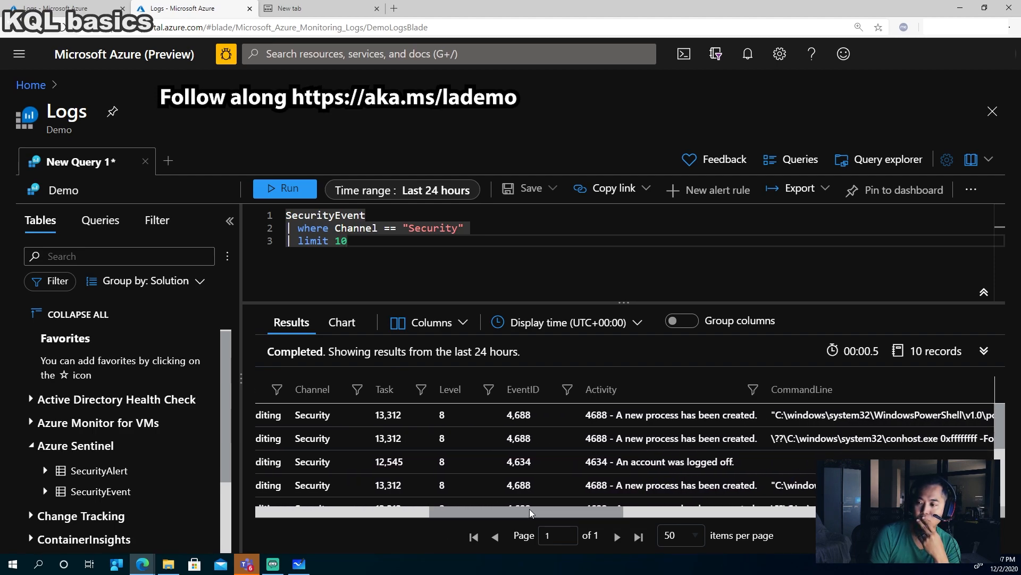
# Step: Start a piped where line below limit 10, erasing the lowercase activity condition after the operator
pyautogui.press('Return')
pyautogui.write('|')
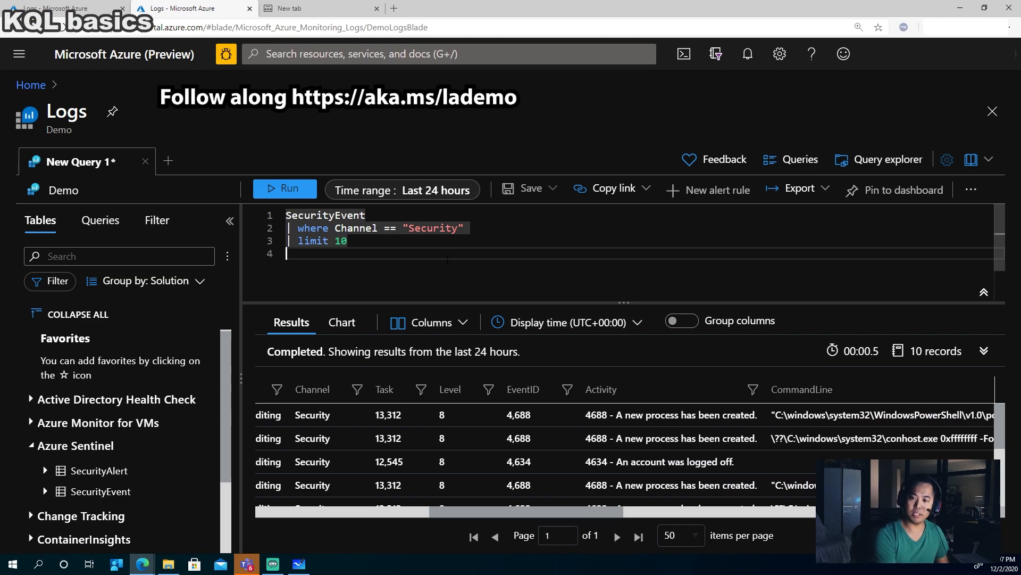
pyautogui.write(' where ac')
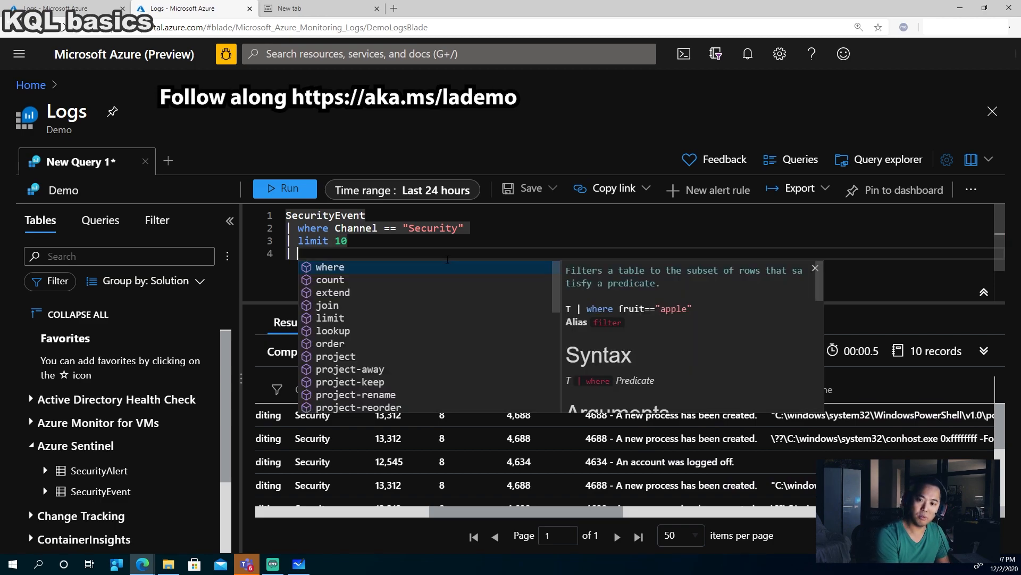
pyautogui.write('tiv')
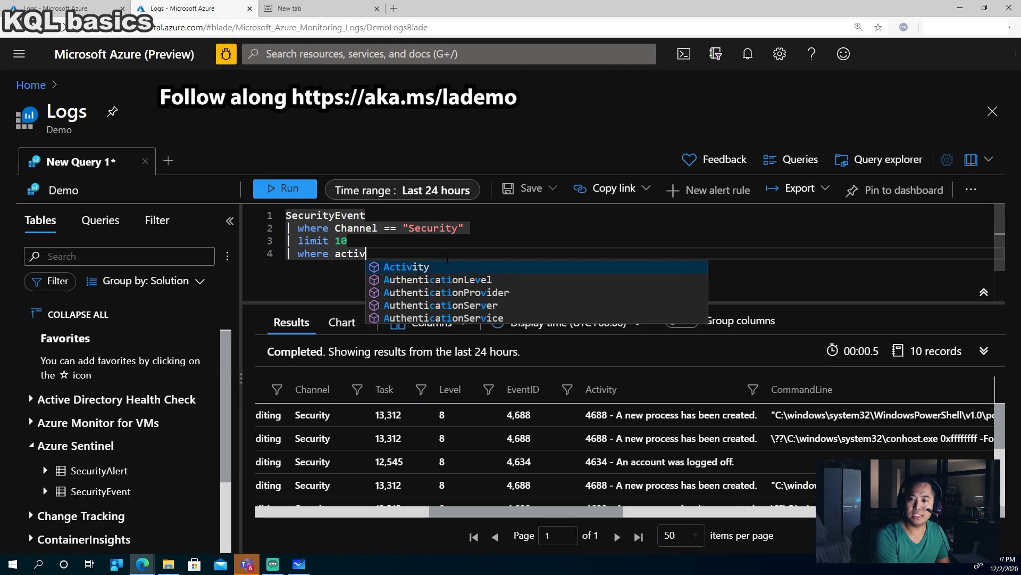
pyautogui.write('ity co')
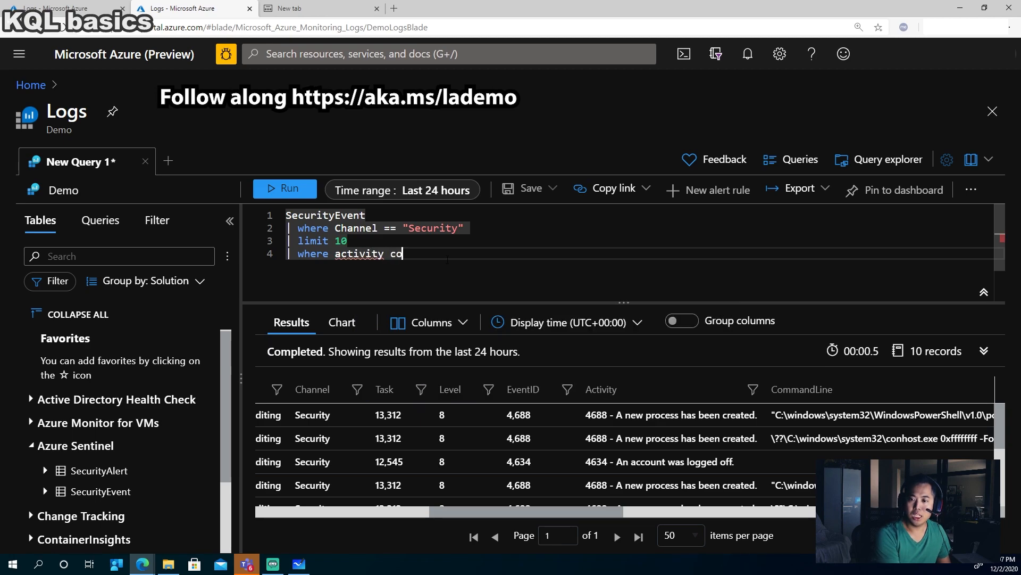
pyautogui.press('BackSpace')
pyautogui.press('BackSpace')
pyautogui.press('BackSpace')
pyautogui.press('BackSpace')
pyautogui.press('BackSpace')
pyautogui.press('BackSpace')
pyautogui.press('BackSpace')
pyautogui.press('BackSpace')
pyautogui.press('BackSpace')
pyautogui.press('BackSpace')
pyautogui.press('BackSpace')
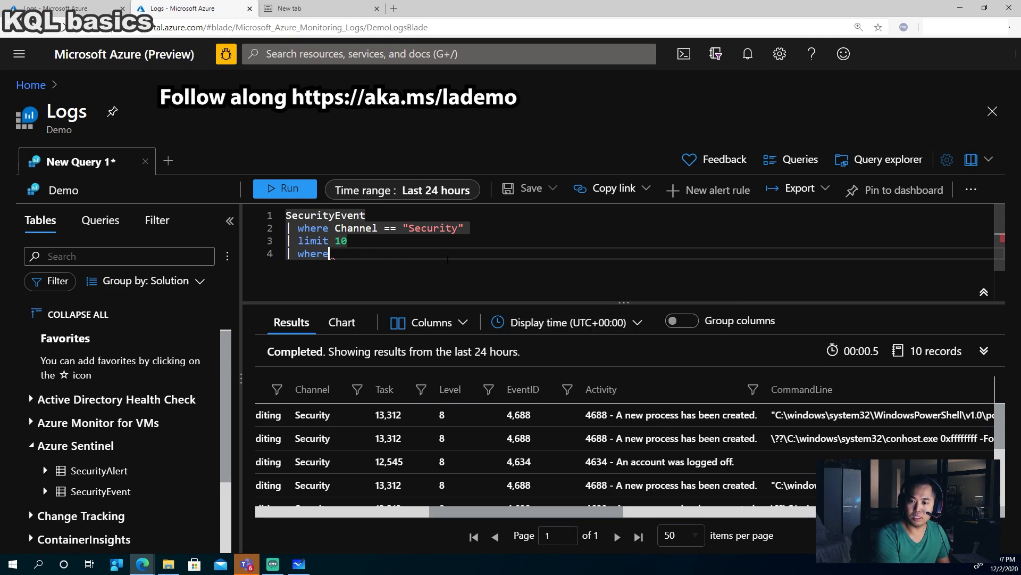
# Step: Complete the last line as where Activity contains "created" and run the query
pyautogui.write('activ')
pyautogui.press('Tab')
pyautogui.write('conta')
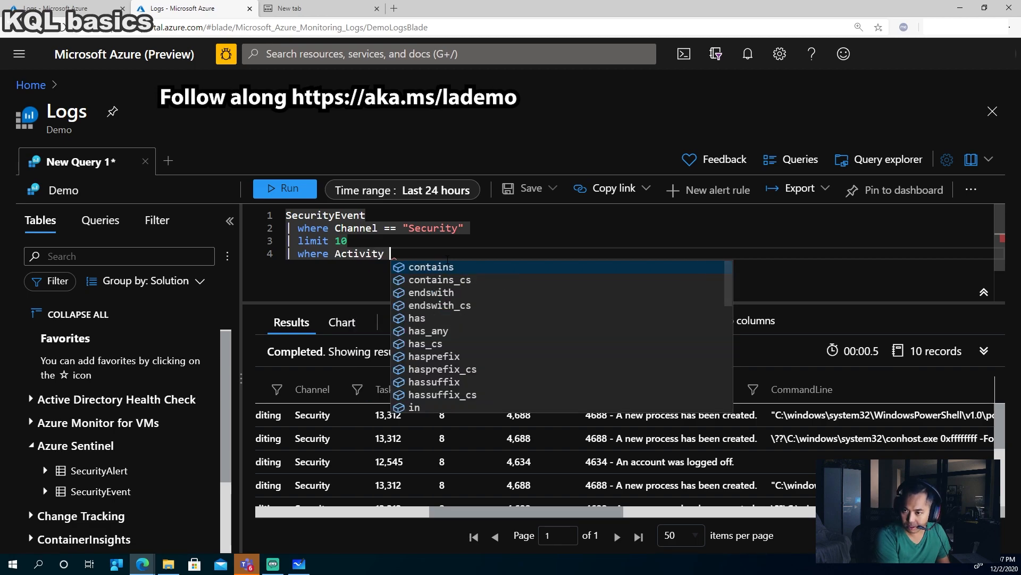
pyautogui.press('Tab')
pyautogui.write('"')
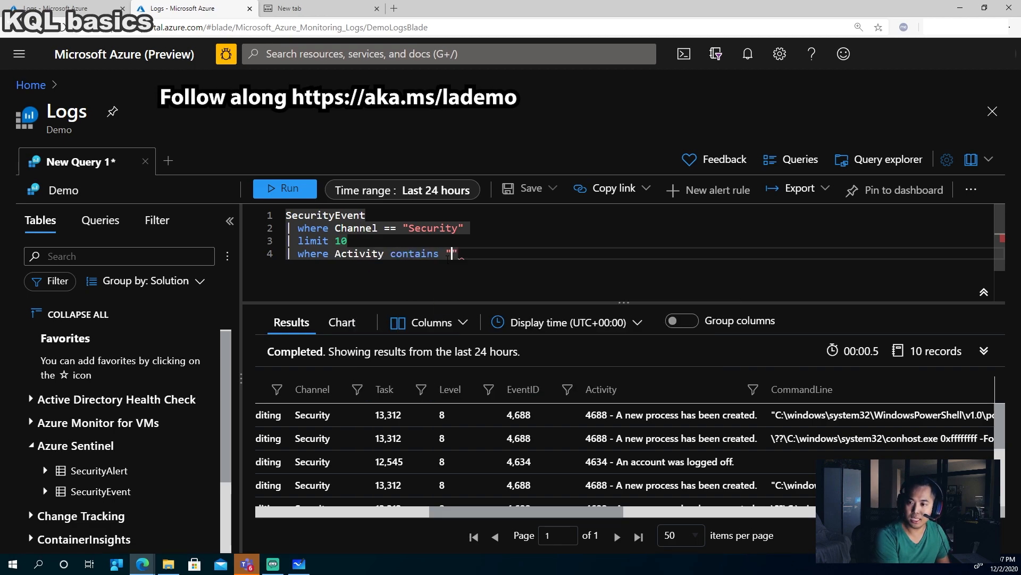
pyautogui.write('created')
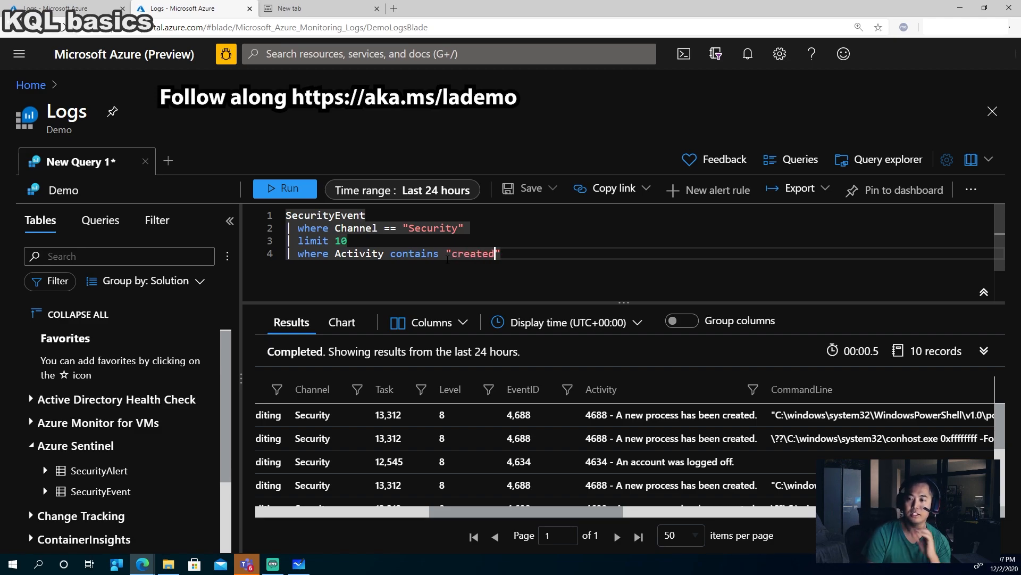
pyautogui.click(289, 196)
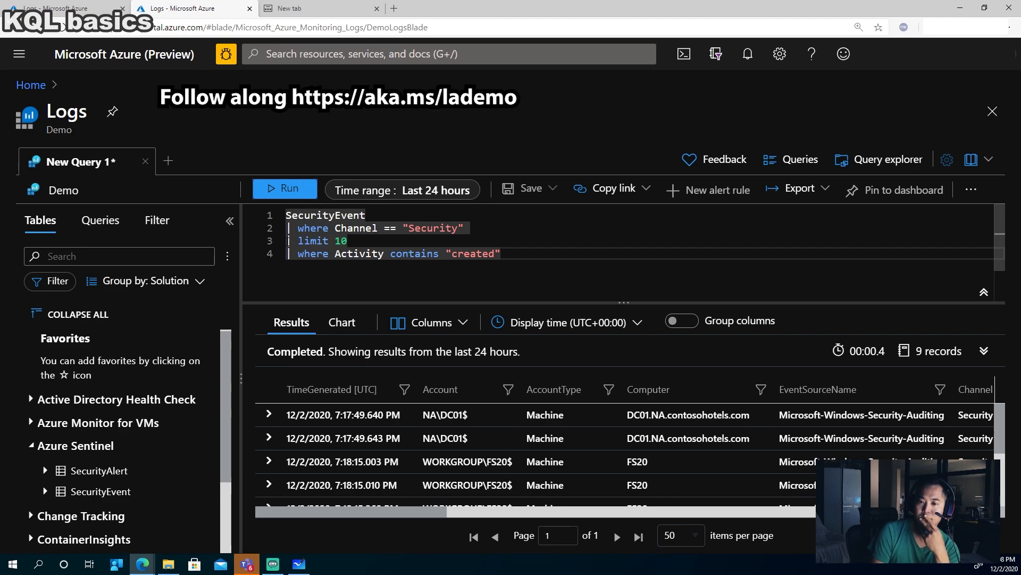
# Step: Comment out the limit 10 line with // and highlight the comment marker
pyautogui.click(289, 241)
pyautogui.write('//')
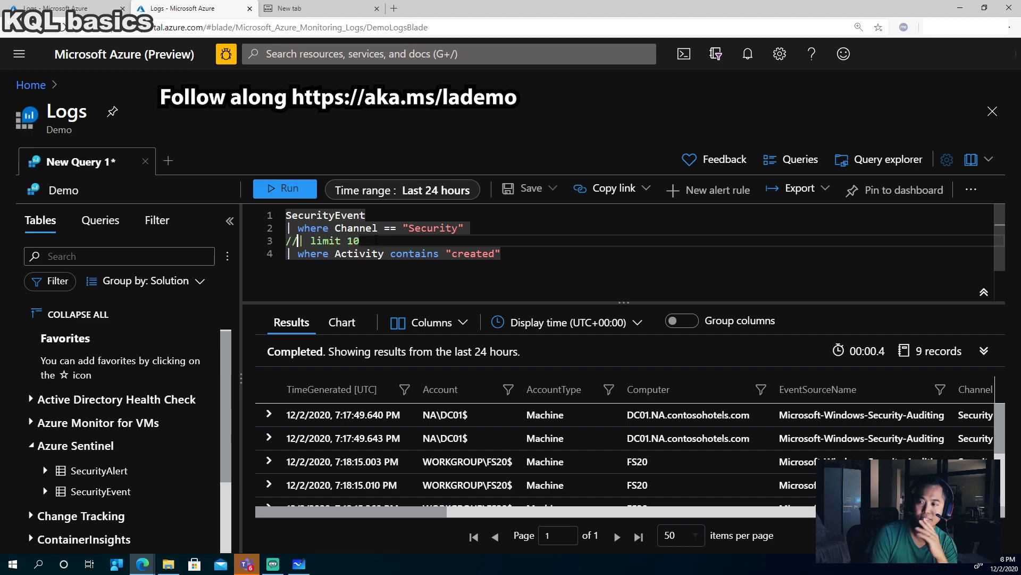
pyautogui.doubleClick(289, 241)
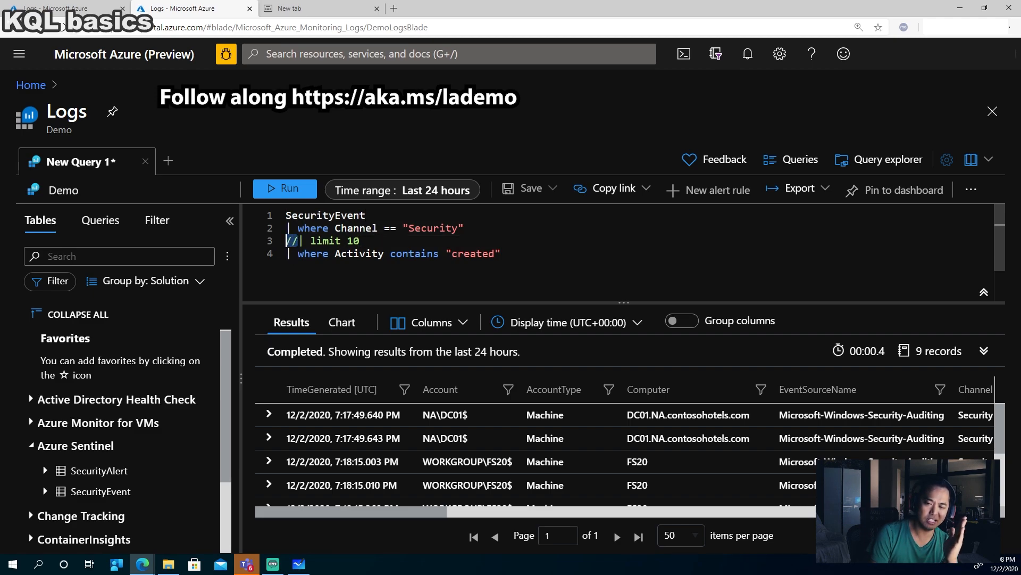
# Step: Add the comment "// This is a query to filter on created security events" above SecurityEvent and run the query
pyautogui.hotkey('ctrl', 'a')
pyautogui.hotkey('shift', 'Return')
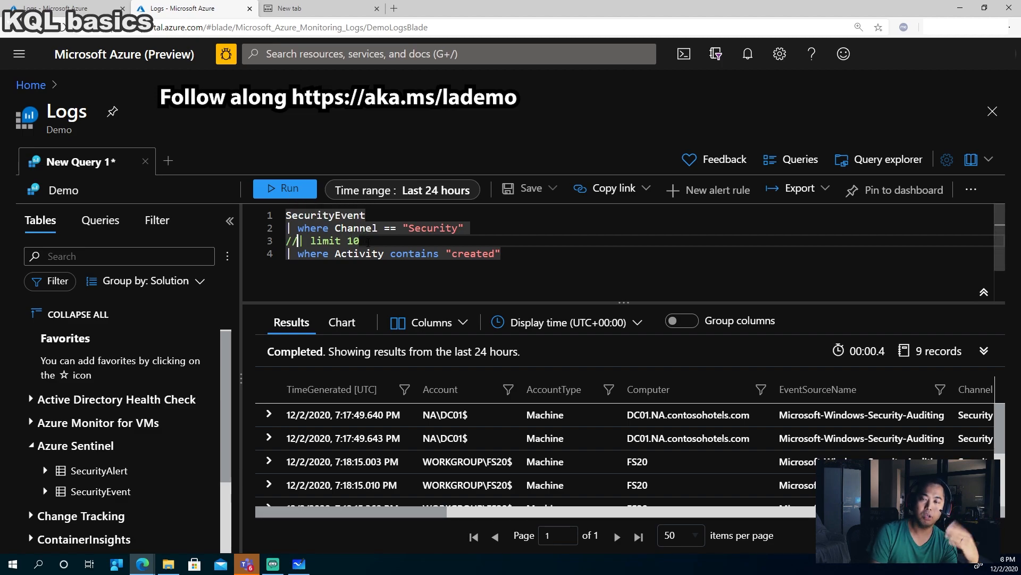
pyautogui.click(291, 215)
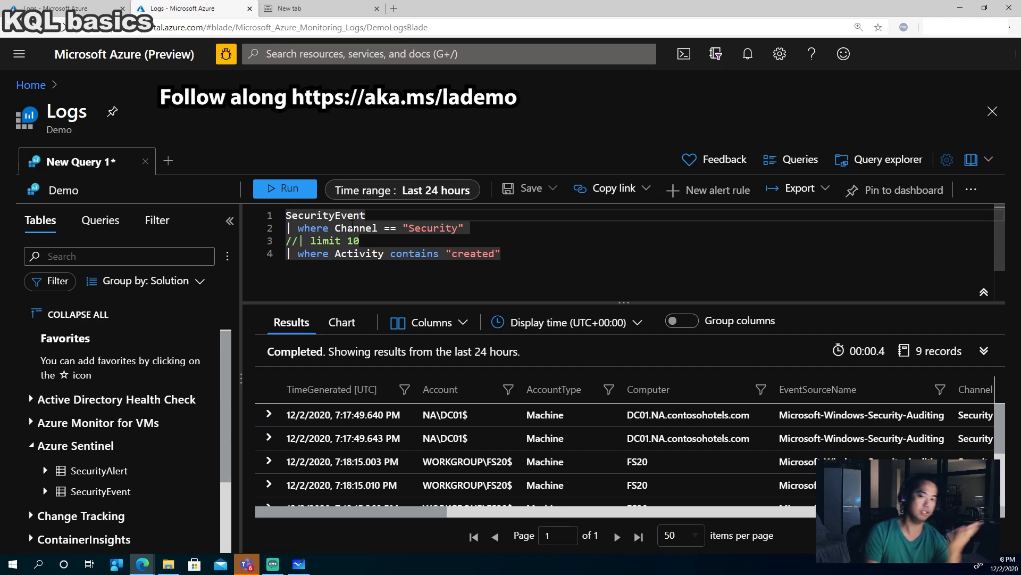
pyautogui.press('Return')
pyautogui.press('Up')
pyautogui.write('// ')
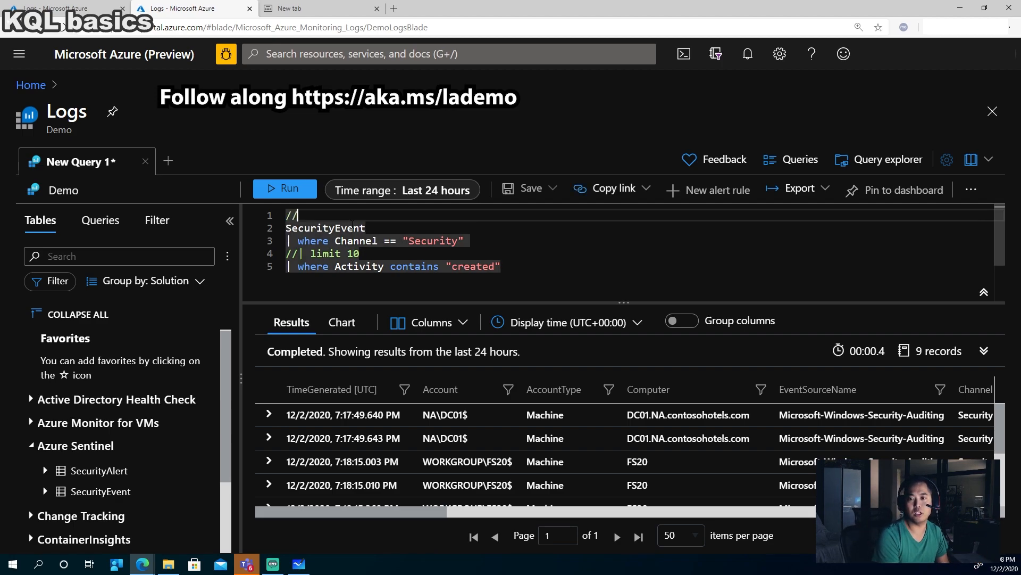
pyautogui.write('This ')
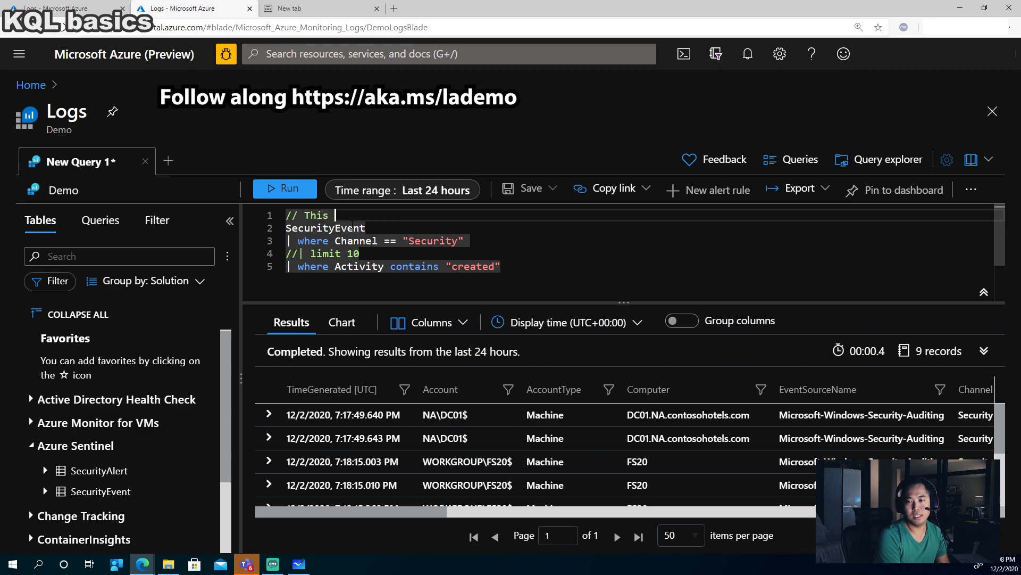
pyautogui.write('is a query')
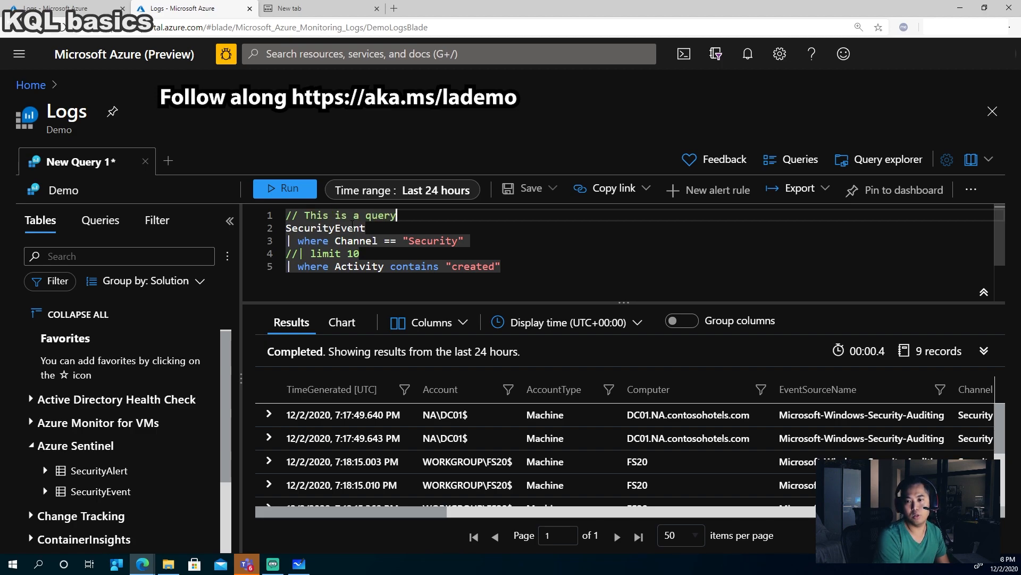
pyautogui.write(' to filter on c')
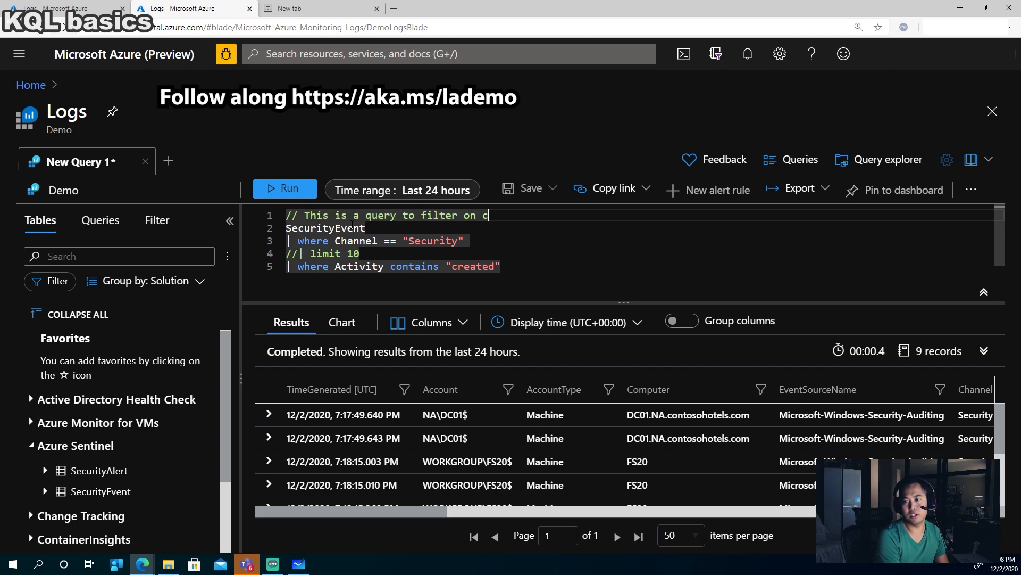
pyautogui.write('reated security events')
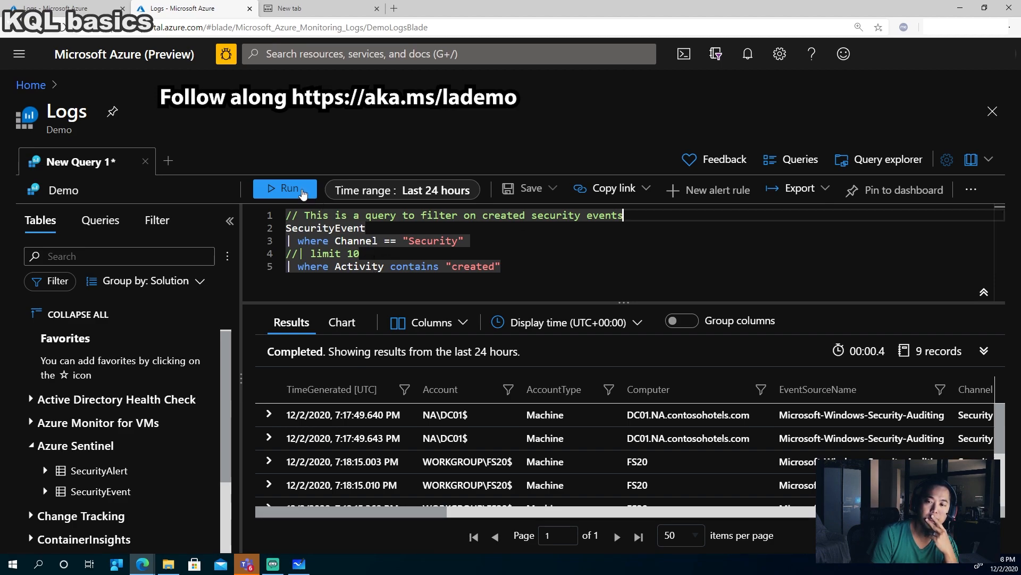
pyautogui.hotkey('shift', 'Return')
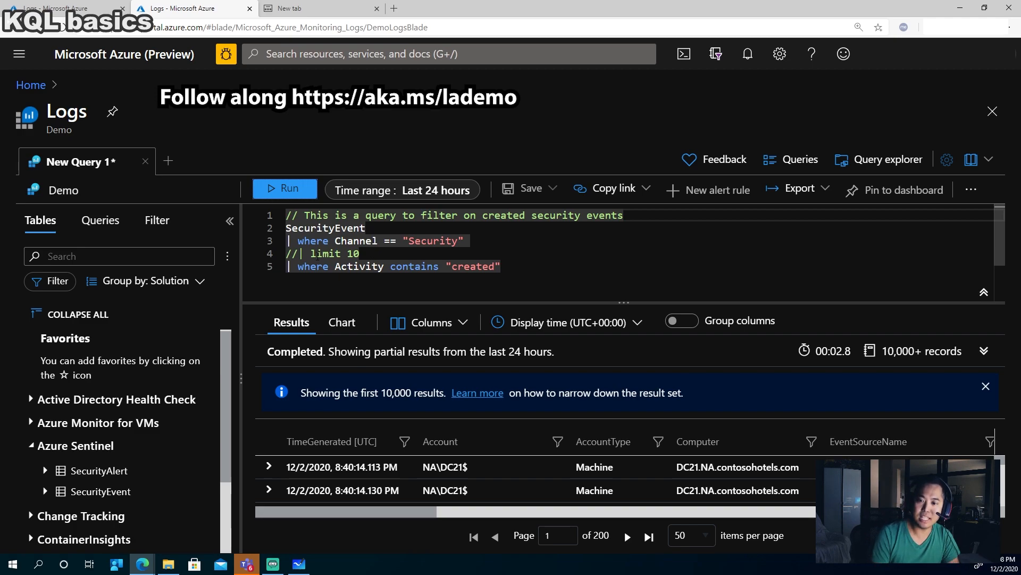
# Step: Uncomment the limit 10 line and move it below the where Activity contains "created" line
pyautogui.click(300, 254)
pyautogui.press('BackSpace')
pyautogui.press('BackSpace')
pyautogui.moveTo(349, 255); pyautogui.dragTo(286, 254)
pyautogui.hotkey('ctrl', 'c')
pyautogui.press('BackSpace')
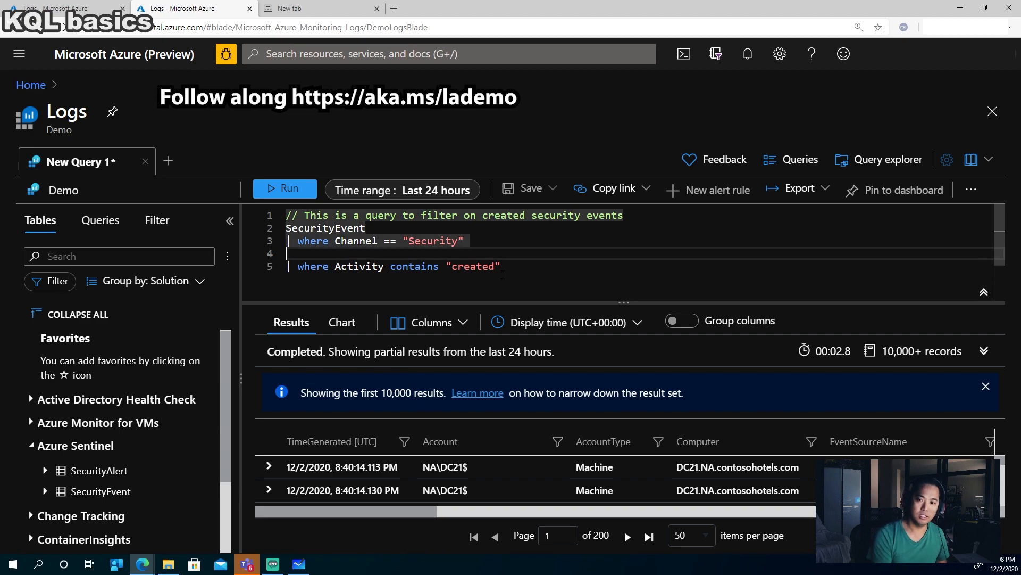
pyautogui.press('BackSpace')
pyautogui.hotkey('ctrl', 'a')
pyautogui.press('Return')
pyautogui.hotkey('ctrl', 'v')
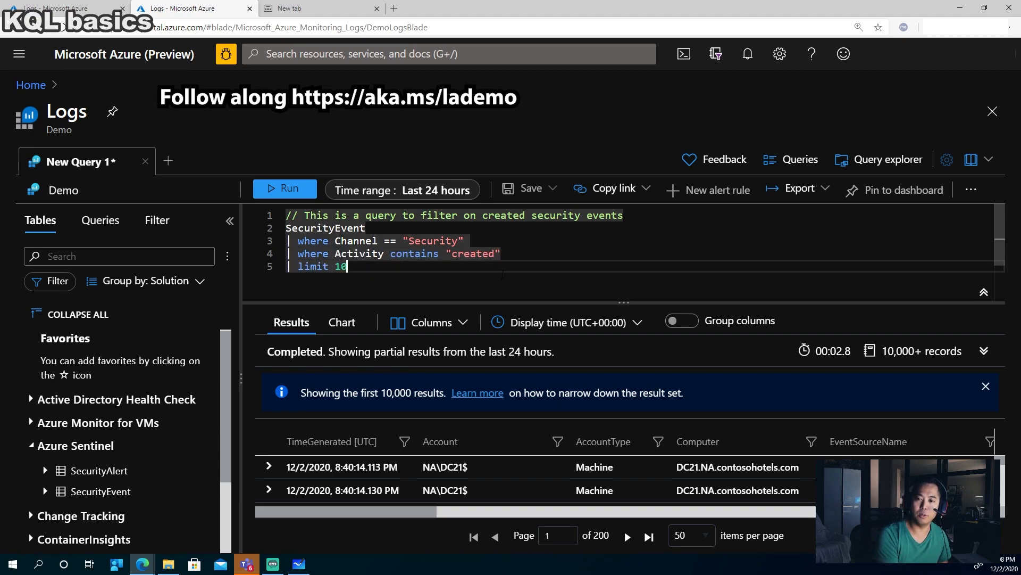
# Step: Run the query with limit 10 as its last line
pyautogui.click(458, 242)
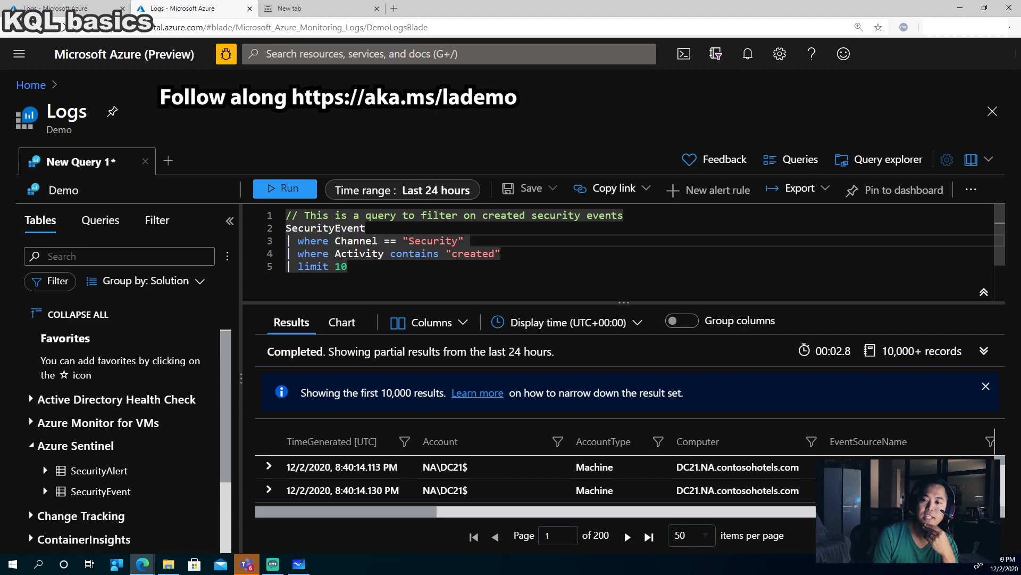
pyautogui.press('Down')
pyautogui.press('Down')
pyautogui.hotkey('shift', 'Return')
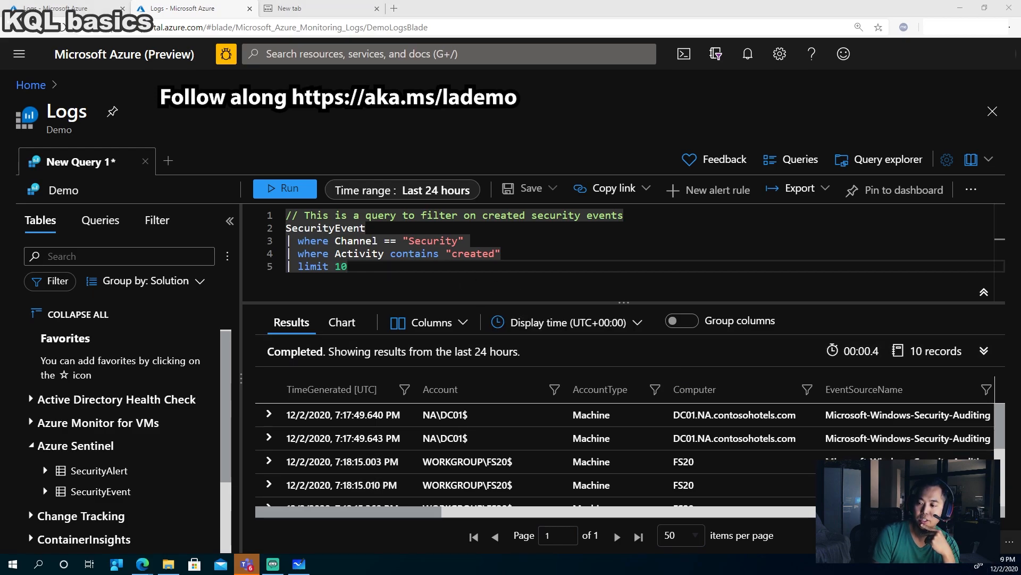
# Step: Switch to Microsoft Whiteboard and handwrite short annotations above the blue cars label, between the first two blue dividers
pyautogui.hotkey('alt', 'Tab')
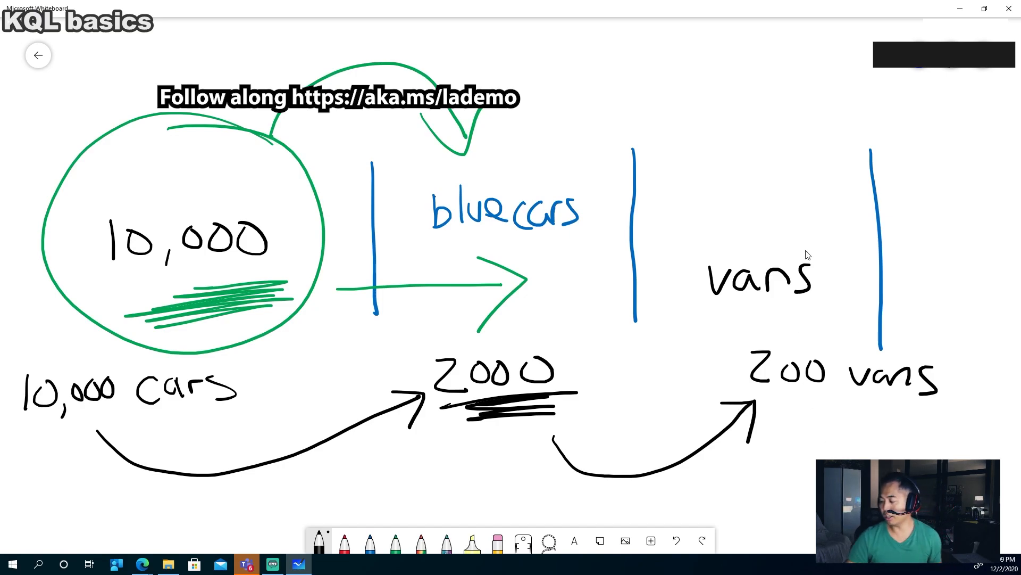
pyautogui.moveTo(498, 107); pyautogui.dragTo(497, 121)
pyautogui.moveTo(513, 107); pyautogui.dragTo(526, 114)
pyautogui.moveTo(539, 105)
pyautogui.mouseDown()
pyautogui.moveTo(545, 114)
pyautogui.moveTo(500, 153)
pyautogui.moveTo(534, 151)
pyautogui.mouseUp()
pyautogui.moveTo(541, 153)
pyautogui.mouseDown()
pyautogui.moveTo(549, 132)
pyautogui.moveTo(556, 145)
pyautogui.moveTo(574, 141)
pyautogui.mouseUp()
pyautogui.moveTo(581, 133); pyautogui.dragTo(596, 140)
pyautogui.moveTo(508, 169)
pyautogui.mouseDown()
pyautogui.moveTo(527, 194)
pyautogui.moveTo(543, 193)
pyautogui.mouseUp()
pyautogui.moveTo(558, 179); pyautogui.dragTo(573, 188)
pyautogui.moveTo(583, 152); pyautogui.dragTo(585, 179)
pyautogui.moveTo(598, 166); pyautogui.dragTo(600, 184)
pyautogui.moveTo(500, 53); pyautogui.dragTo(527, 51)
pyautogui.moveTo(539, 38)
pyautogui.mouseDown()
pyautogui.moveTo(540, 68)
pyautogui.moveTo(549, 68)
pyautogui.mouseUp()
pyautogui.moveTo(558, 49)
pyautogui.mouseDown()
pyautogui.moveTo(558, 62)
pyautogui.moveTo(573, 65)
pyautogui.mouseUp()
pyautogui.moveTo(560, 51); pyautogui.dragTo(581, 50)
pyautogui.moveTo(581, 57); pyautogui.dragTo(600, 63)
pyautogui.moveTo(556, 38); pyautogui.dragTo(558, 40)
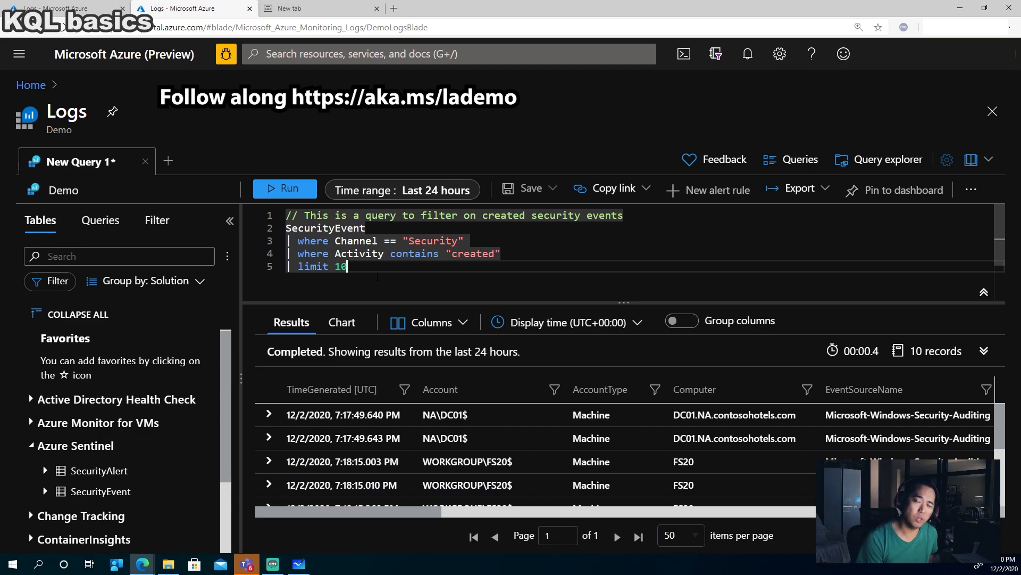
# Step: Append | distinct Activity below the limit 10 line and run the query, expanding the returned row to check it
pyautogui.press('Return')
pyautogui.write('| dis')
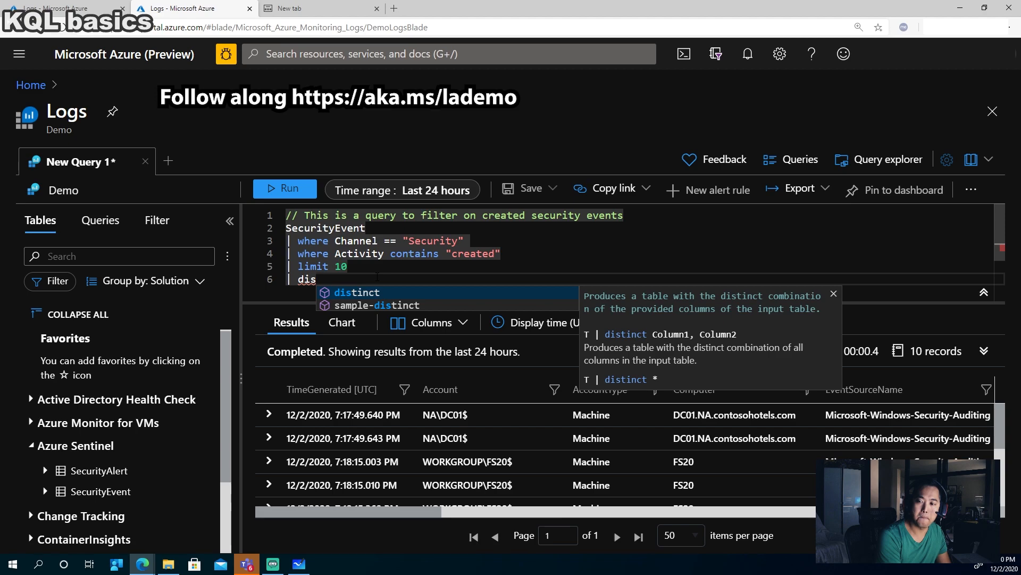
pyautogui.press('Tab')
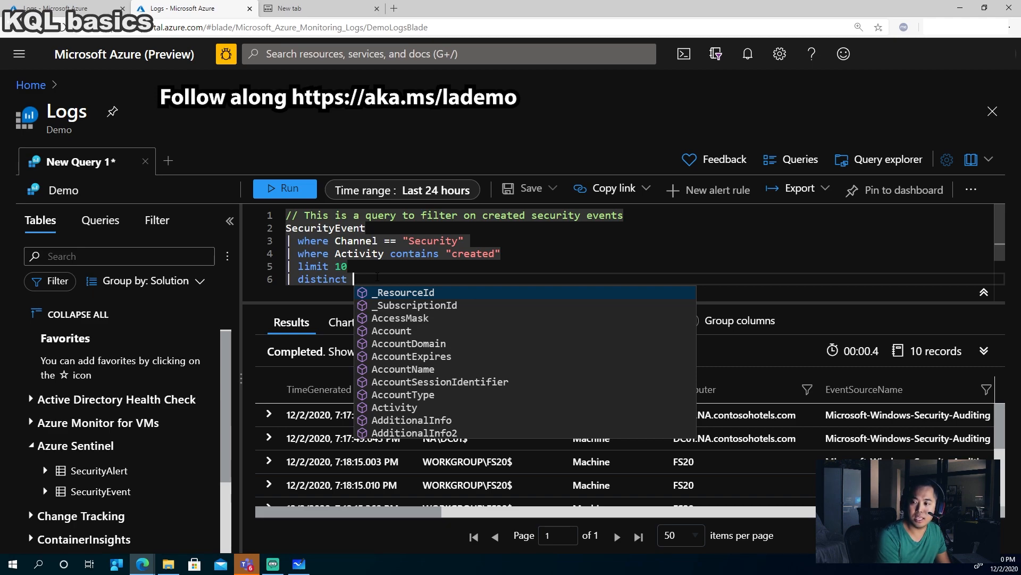
pyautogui.write('Activity')
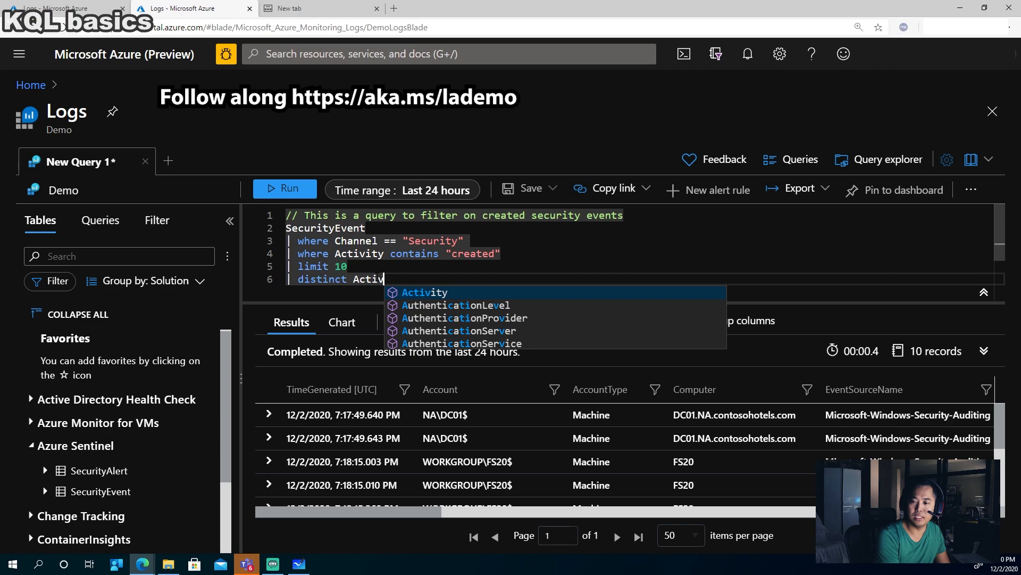
pyautogui.press('Tab')
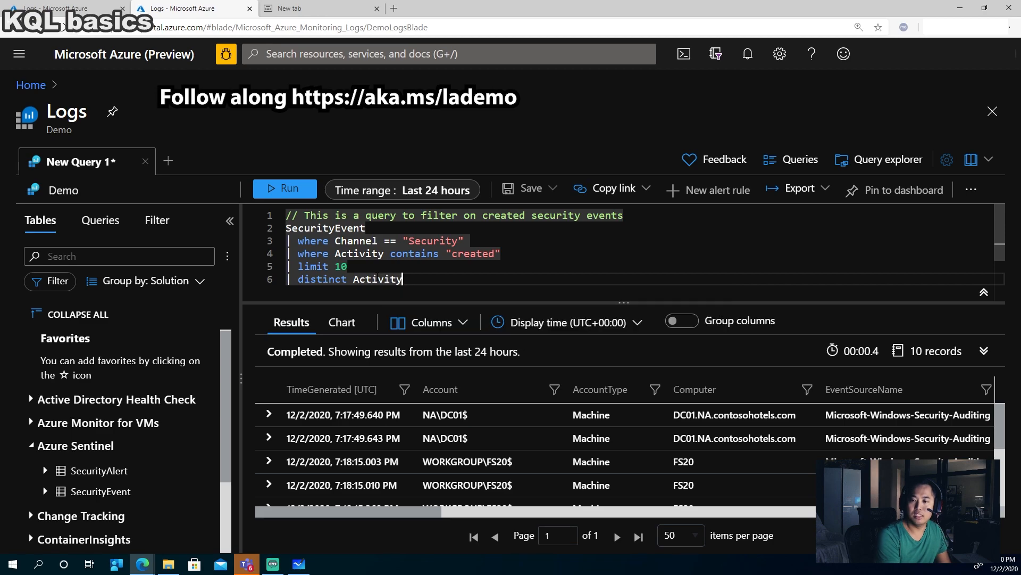
pyautogui.click(300, 191)
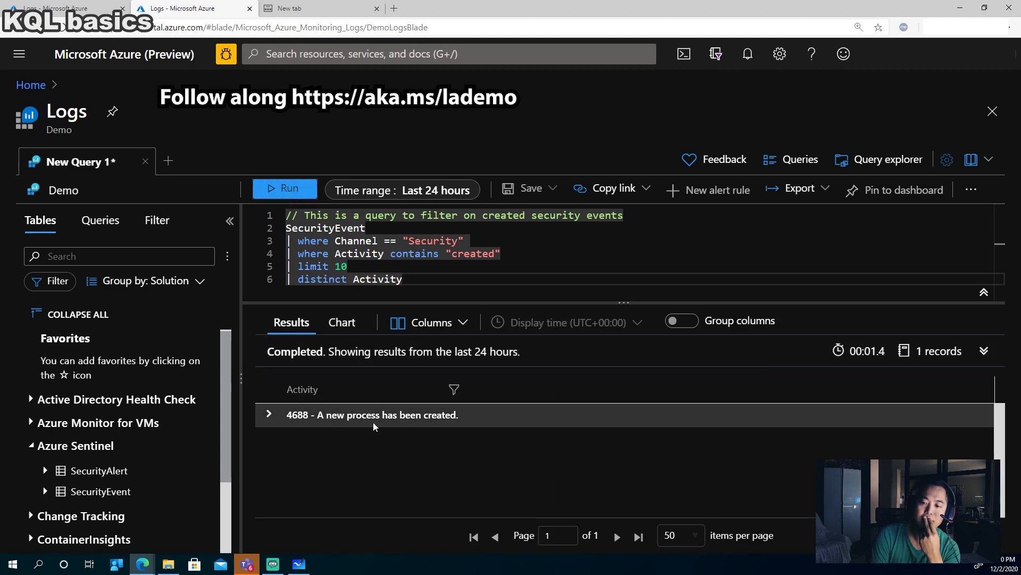
pyautogui.click(268, 418)
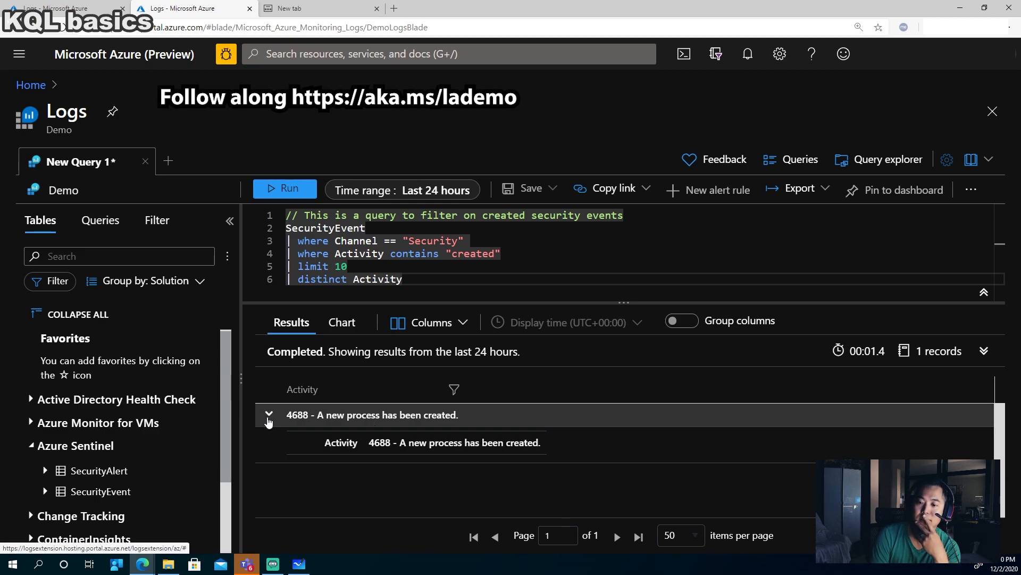
pyautogui.click(268, 418)
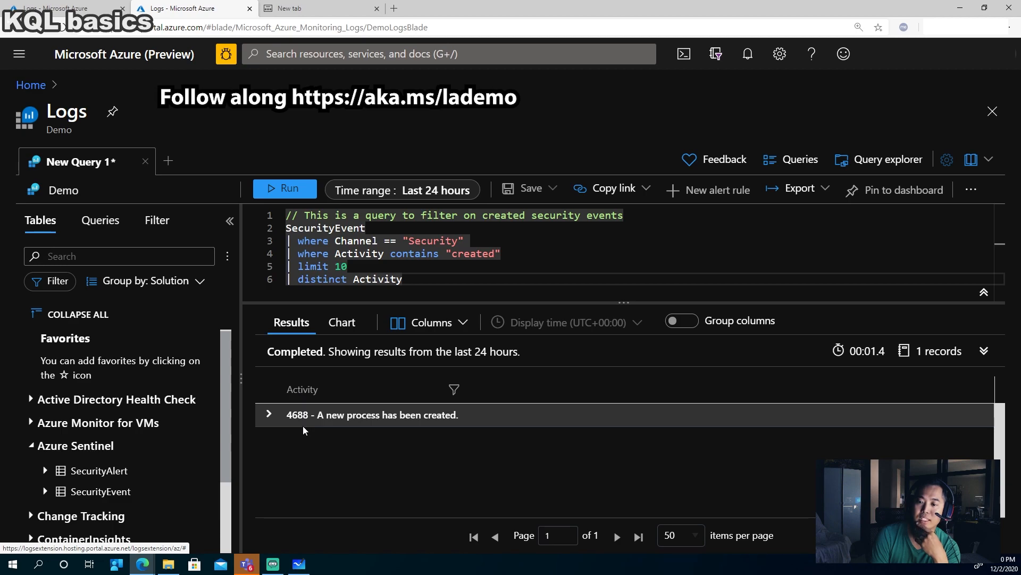
# Step: Remove the limit 10 line and rerun the query for distinct activities
pyautogui.moveTo(370, 265); pyautogui.dragTo(283, 271)
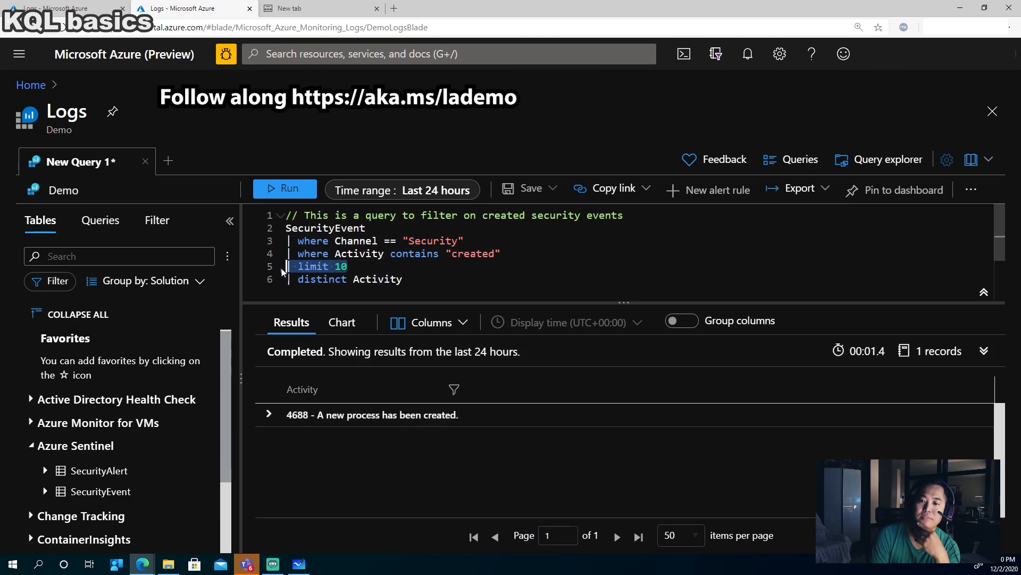
pyautogui.press('BackSpace')
pyautogui.press('BackSpace')
pyautogui.hotkey('shift', 'Return')
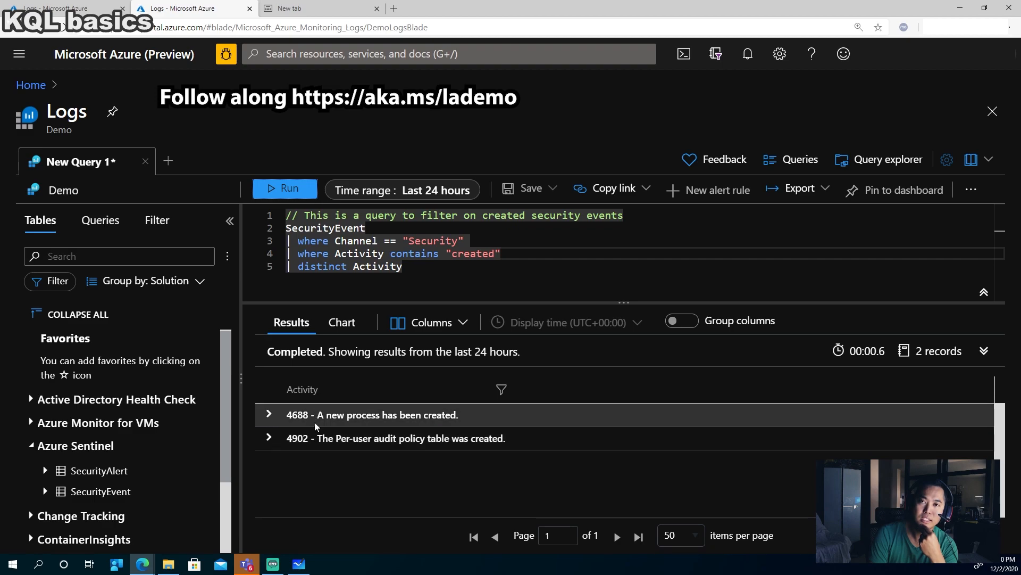
# Step: Remove the where Activity contains "created" line, then run the query and browse the list of distinct activities
pyautogui.moveTo(503, 254); pyautogui.dragTo(267, 249)
pyautogui.press('BackSpace')
pyautogui.press('BackSpace')
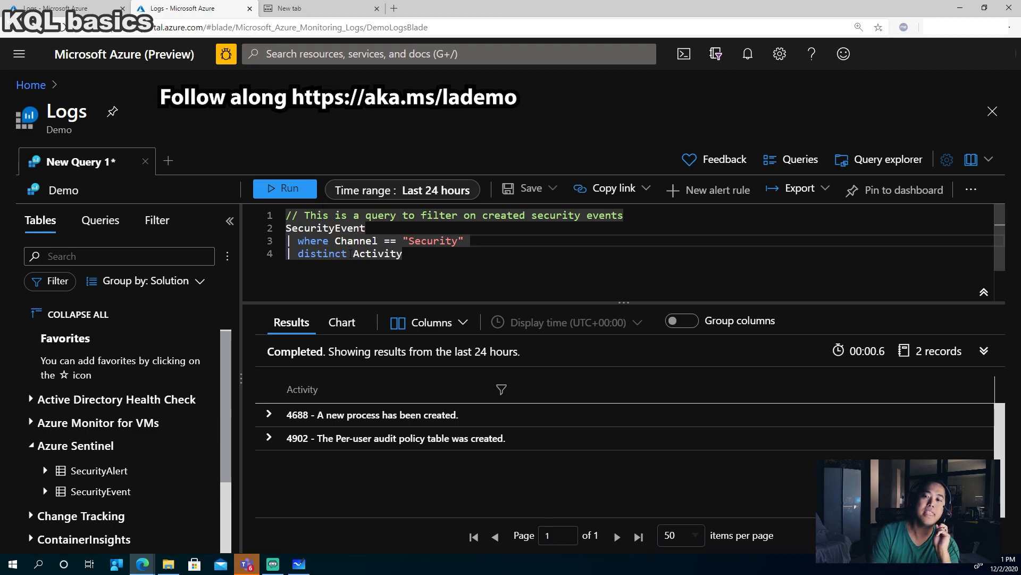
pyautogui.click(295, 193)
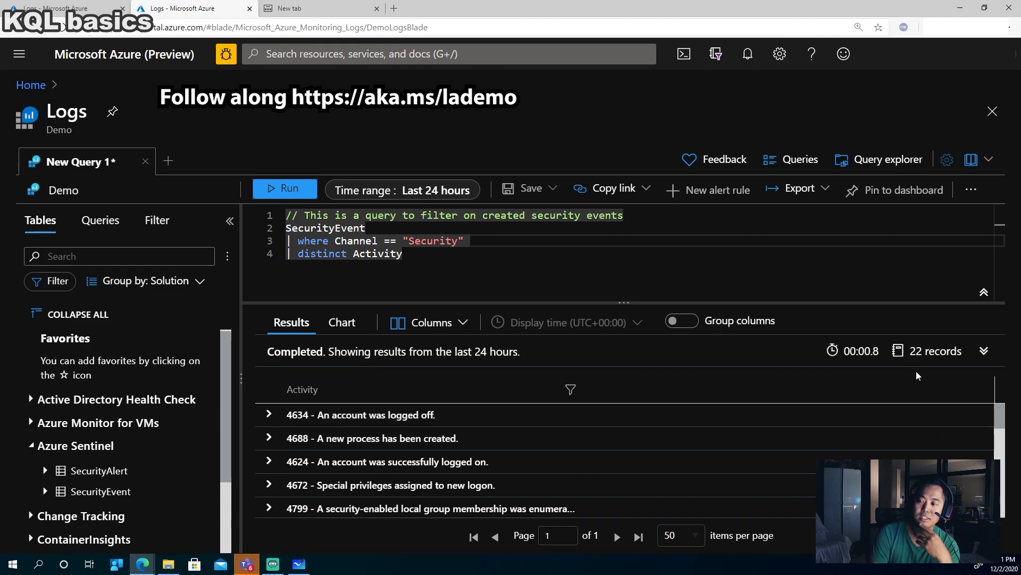
pyautogui.click(269, 415)
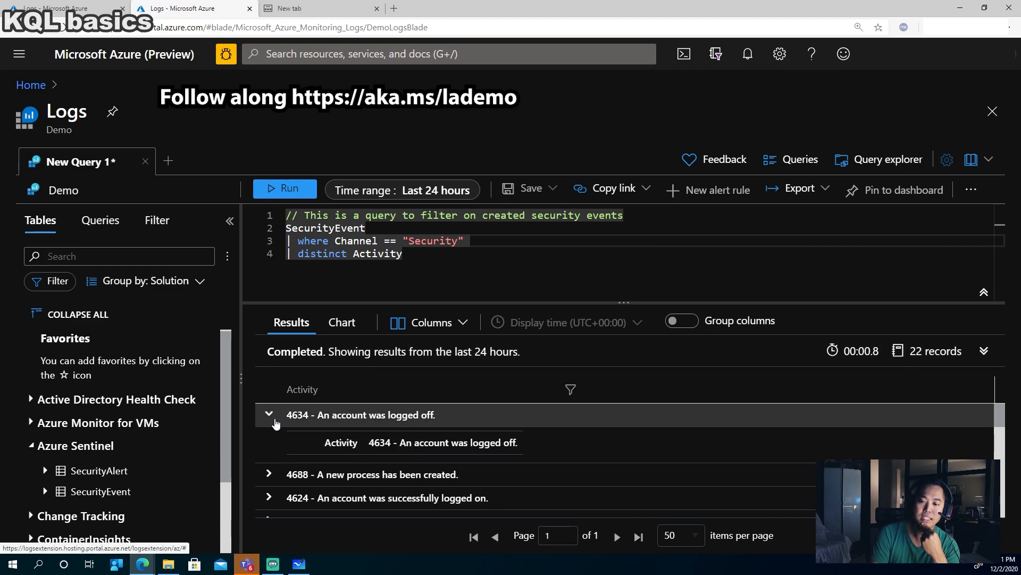
pyautogui.click(270, 415)
pyautogui.scroll(-1, 423, 454)
pyautogui.scroll(-5, 423, 455)
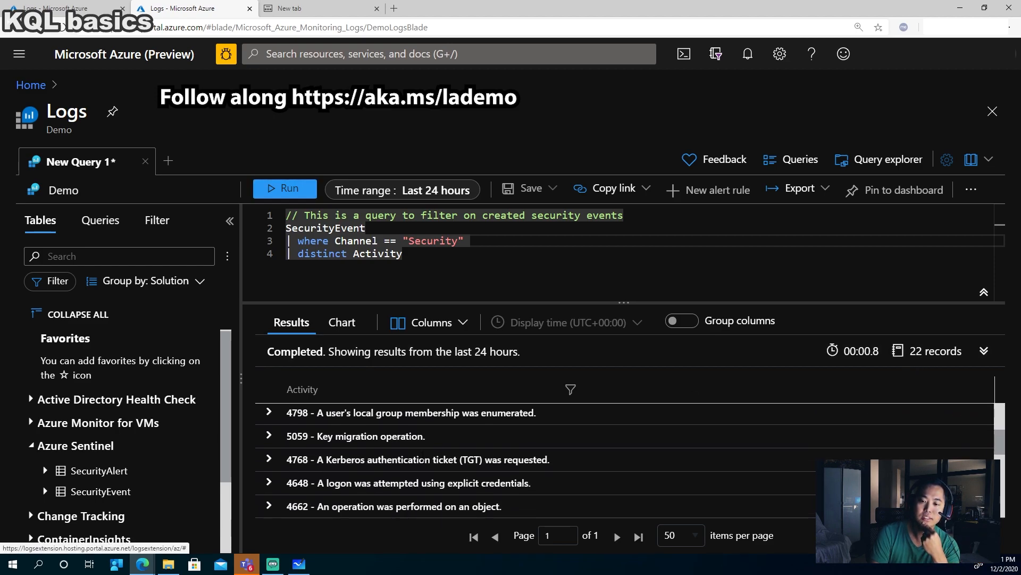
pyautogui.scroll(-4, 424, 463)
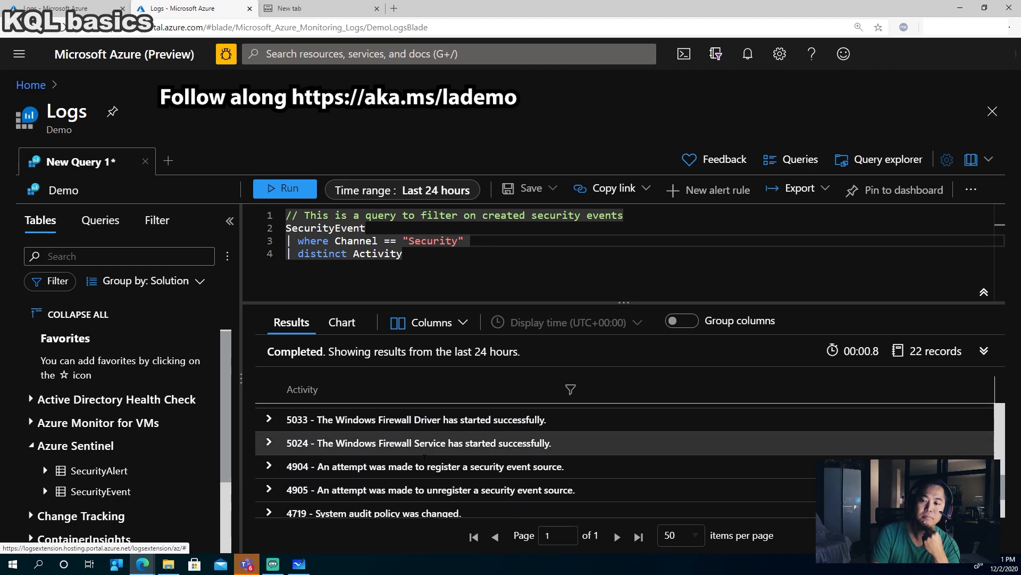
pyautogui.scroll(10, 424, 459)
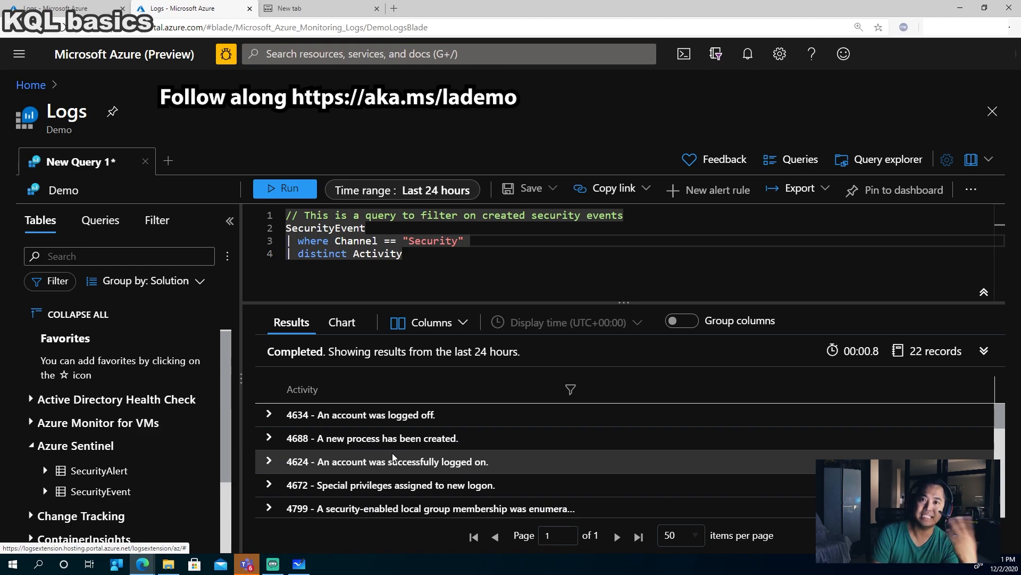
# Step: Replace the distinct Activity line with | summarize count() by Activity and run the query
pyautogui.click(434, 275)
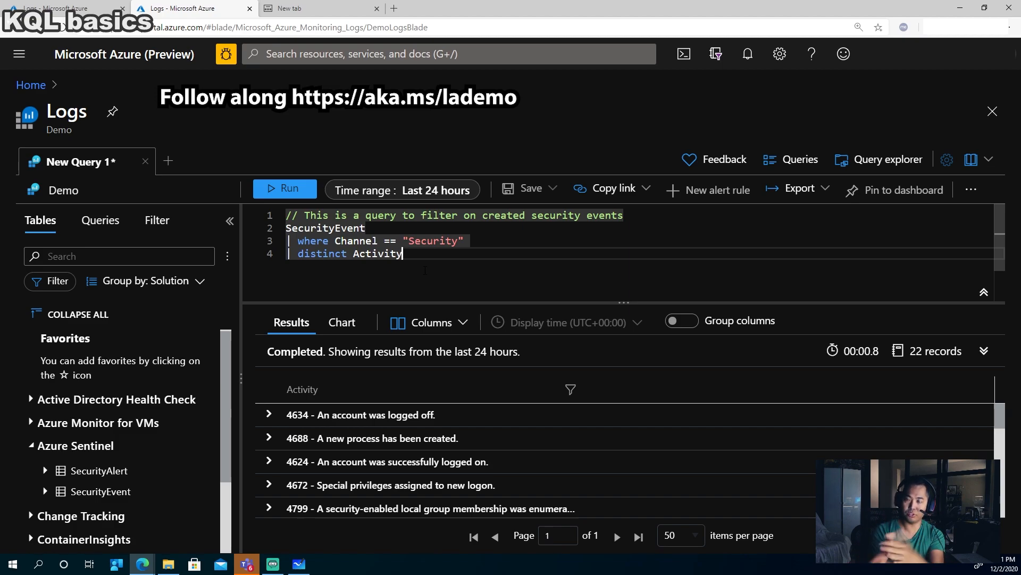
pyautogui.hotkey('shift', 'Home')
pyautogui.press('BackSpace')
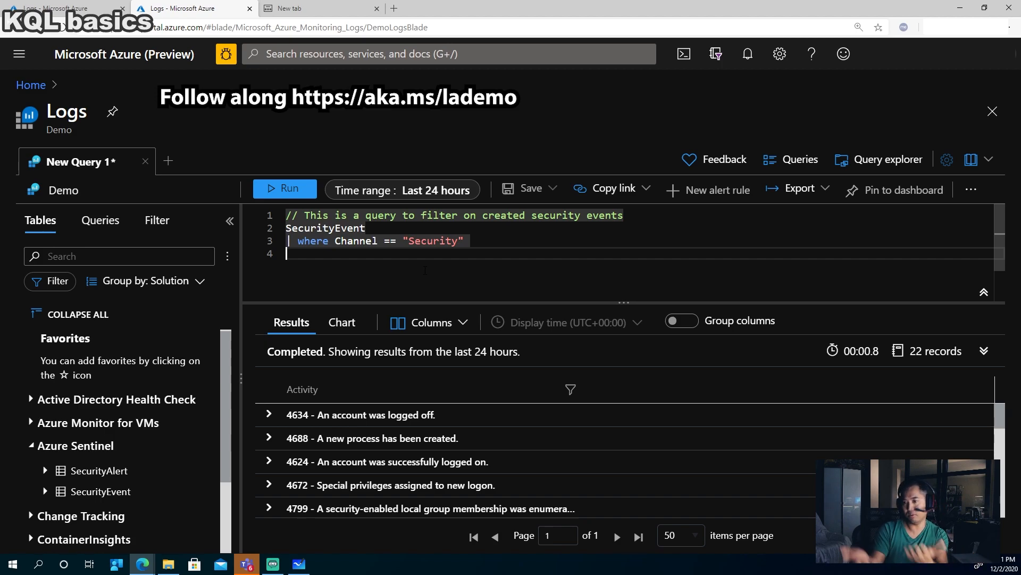
pyautogui.write('| ')
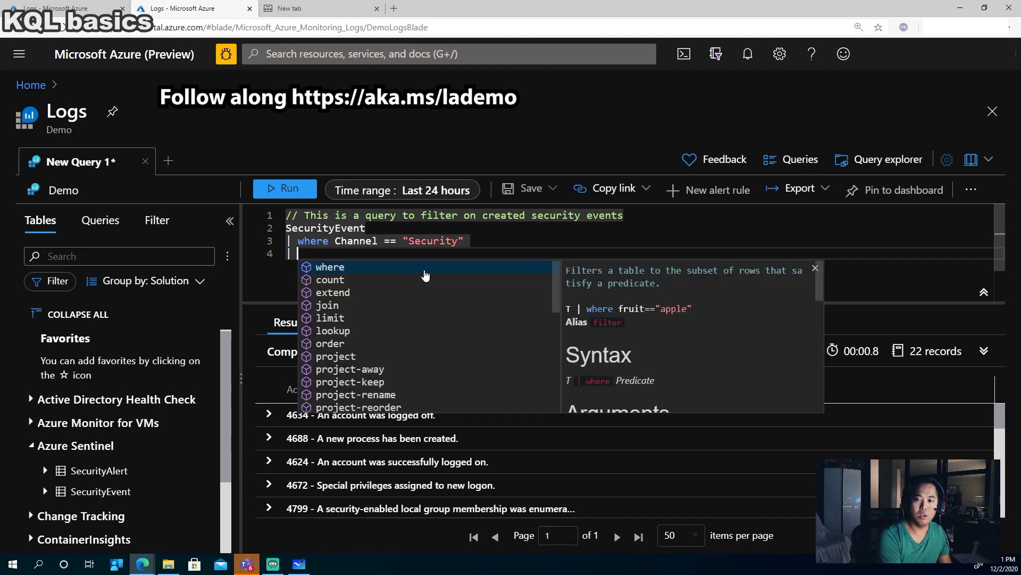
pyautogui.write('summ')
pyautogui.press('Tab')
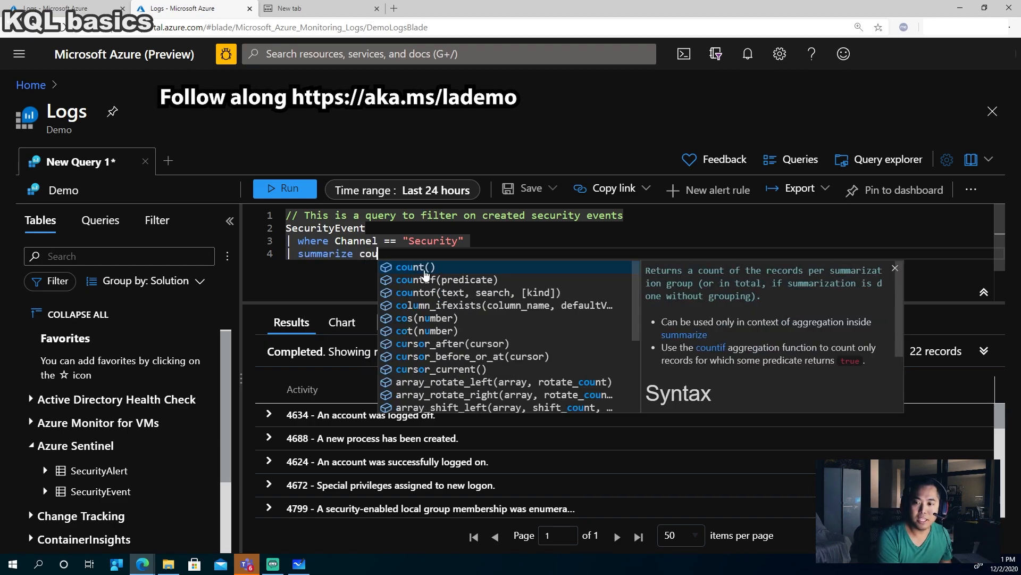
pyautogui.write('count() by ')
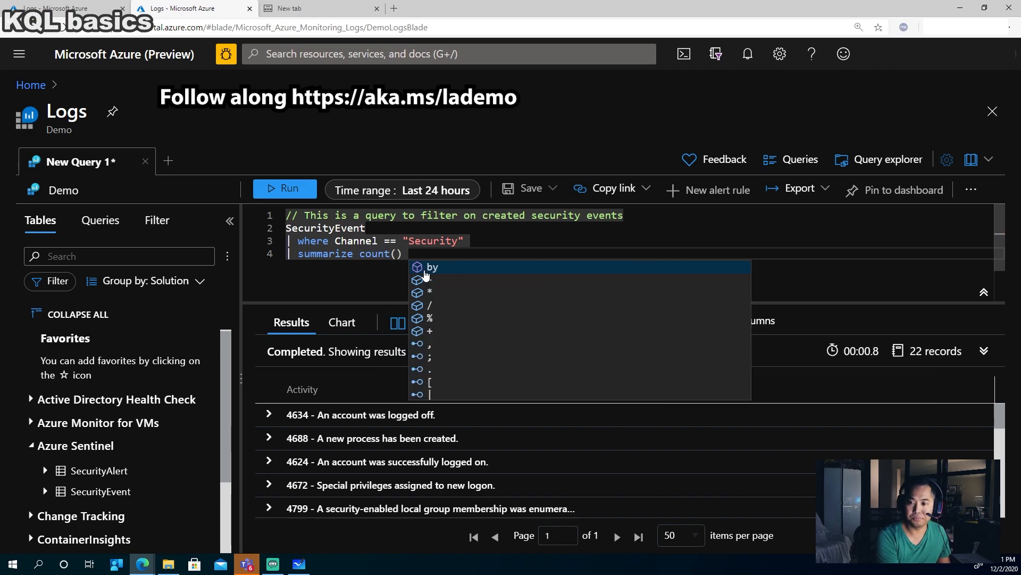
pyautogui.write('act')
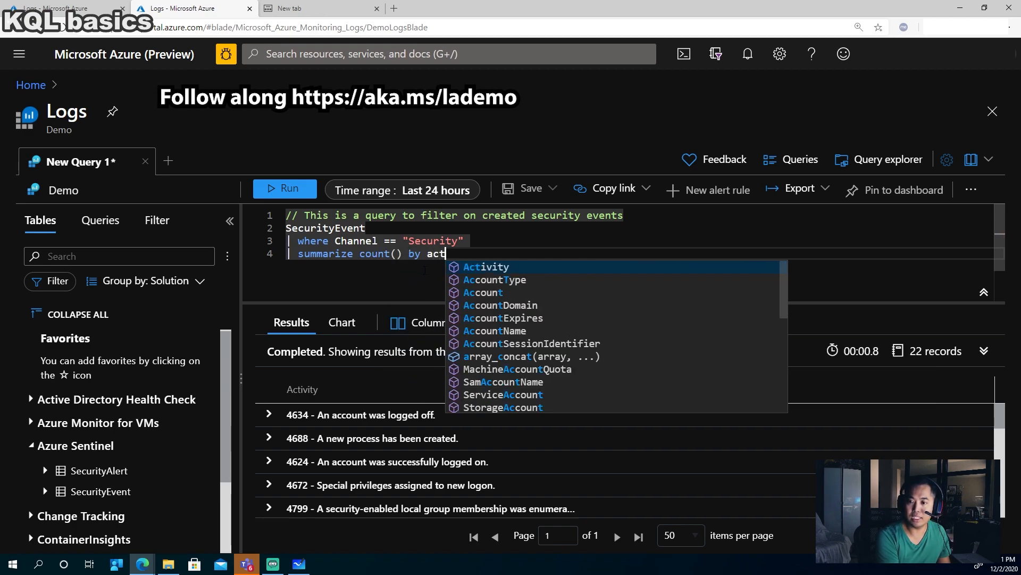
pyautogui.press('Tab')
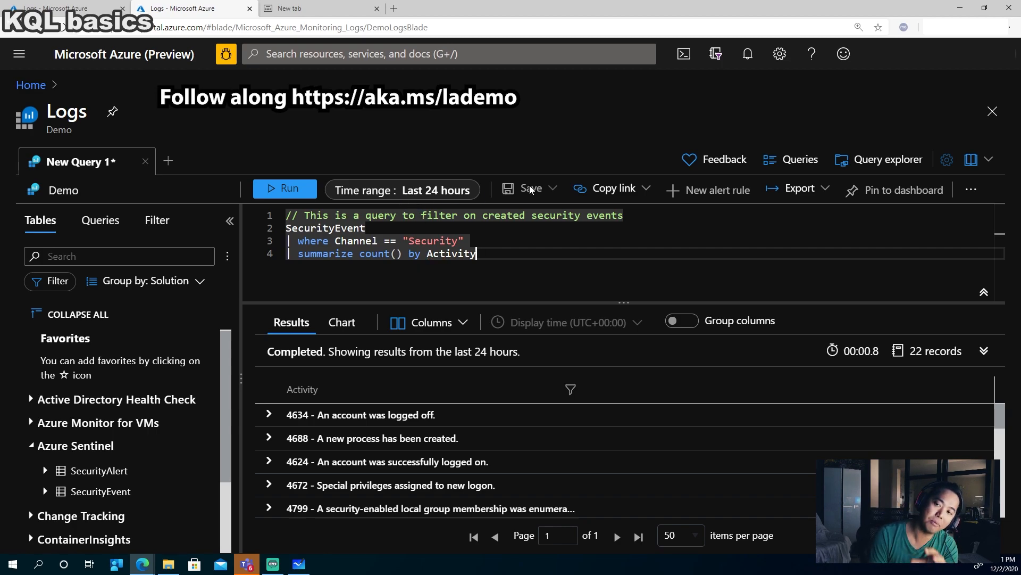
pyautogui.click(283, 191)
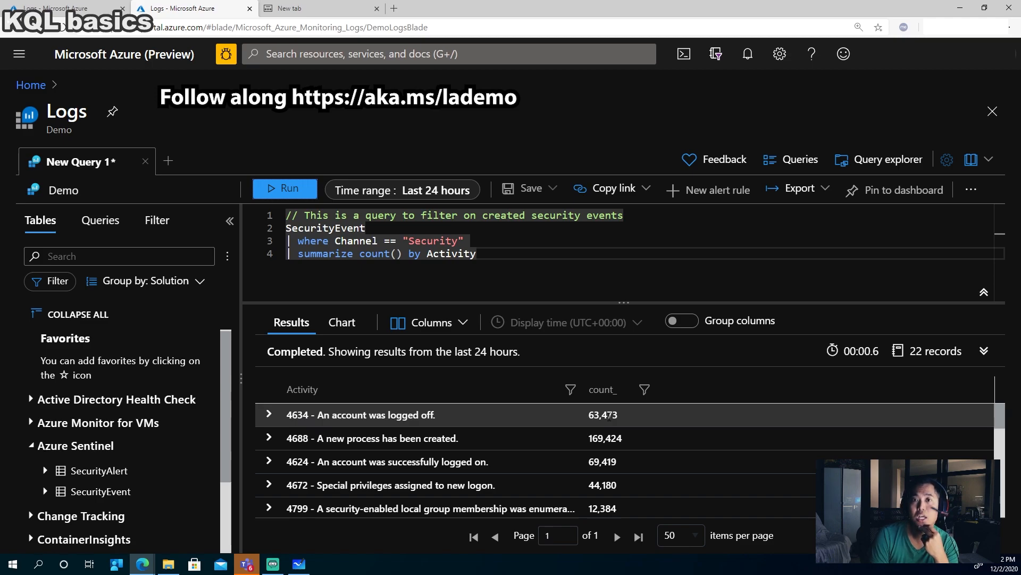
# Step: Insert | limit 1000 between the where and summarize lines, then run the query and review the counts per activity
pyautogui.click(564, 240)
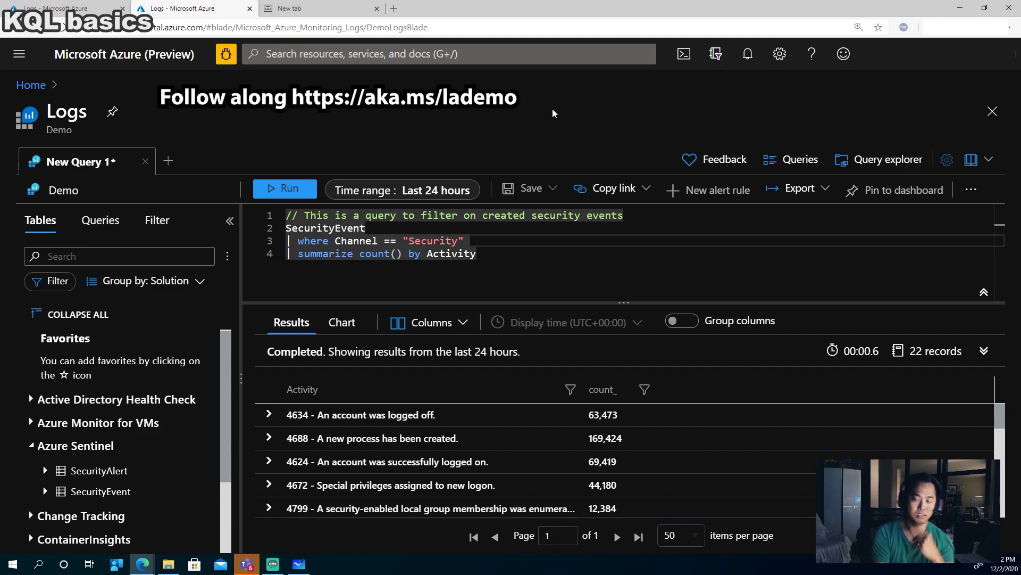
pyautogui.press('Return')
pyautogui.write('| ')
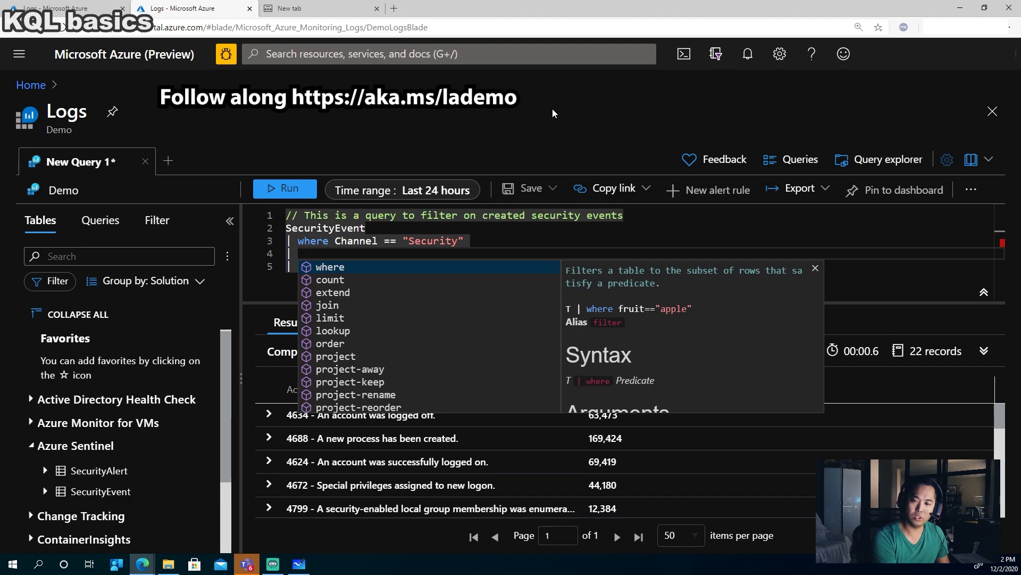
pyautogui.write('limit ')
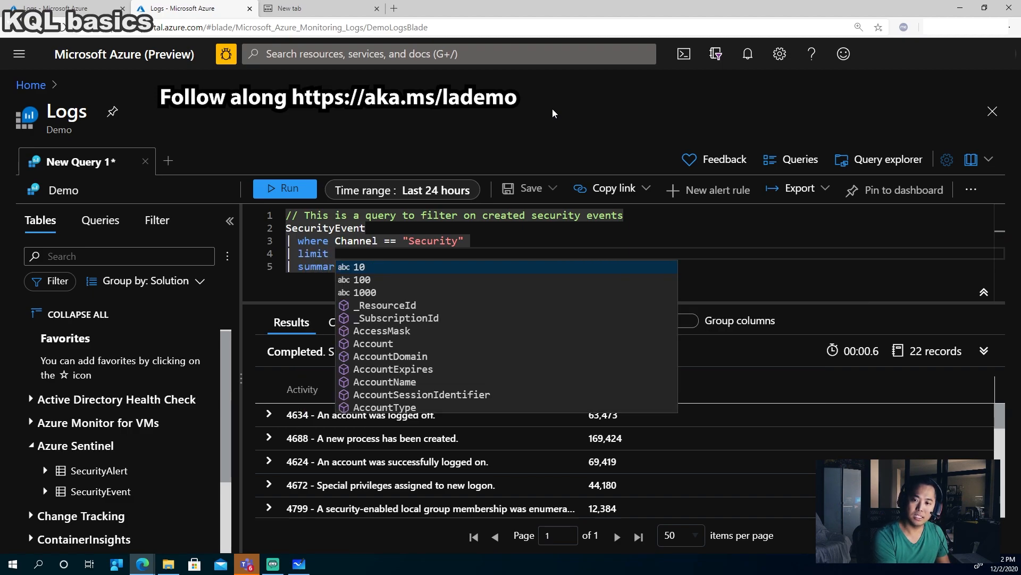
pyautogui.write('1000')
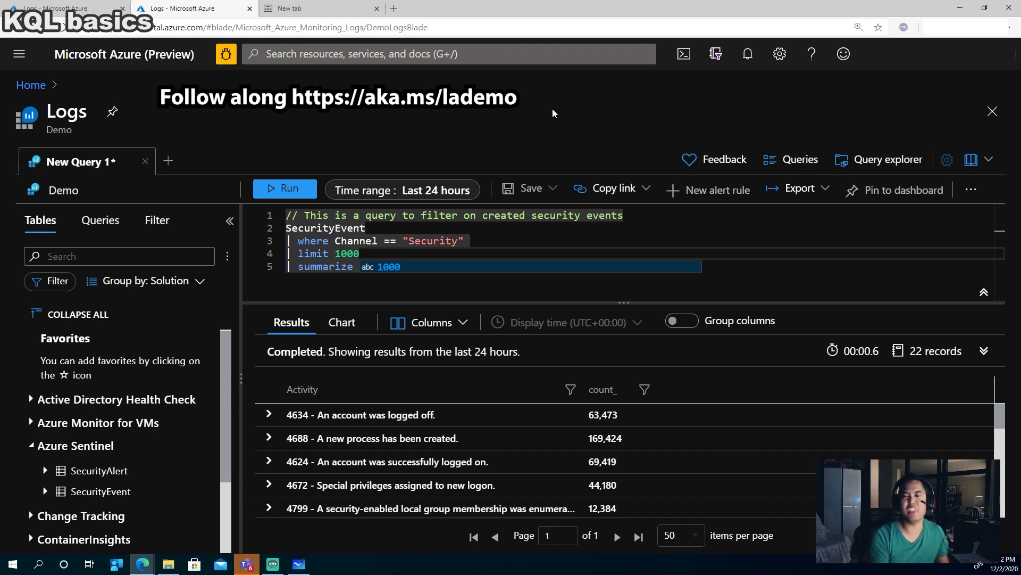
pyautogui.press('Escape')
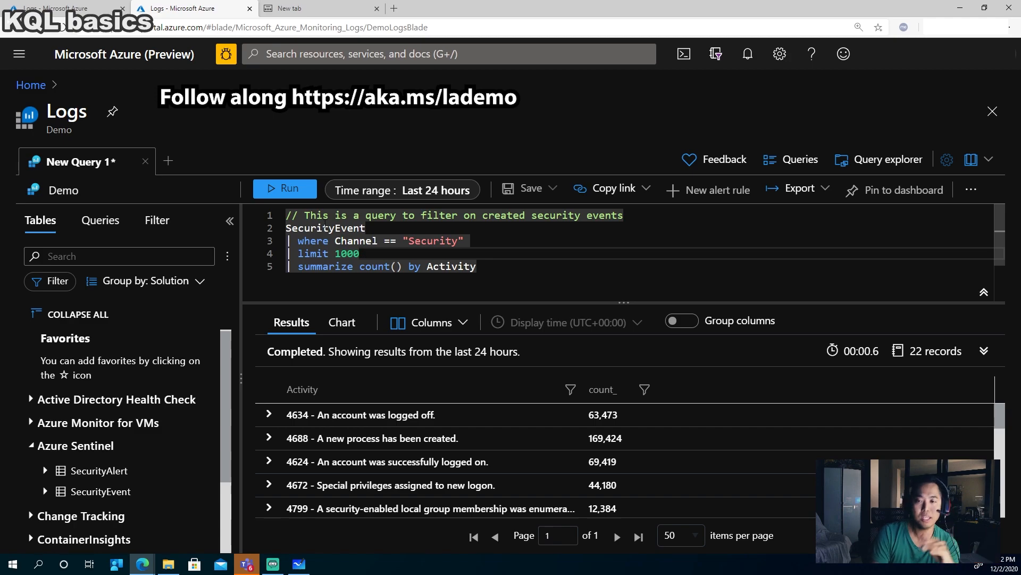
pyautogui.click(288, 188)
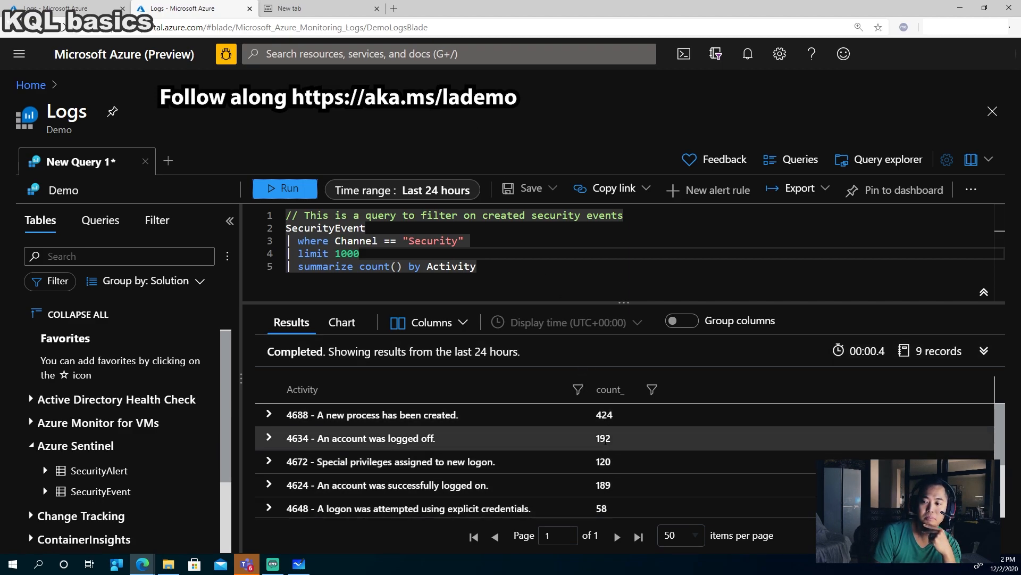
pyautogui.scroll(-2, 617, 447)
pyautogui.scroll(2, 617, 448)
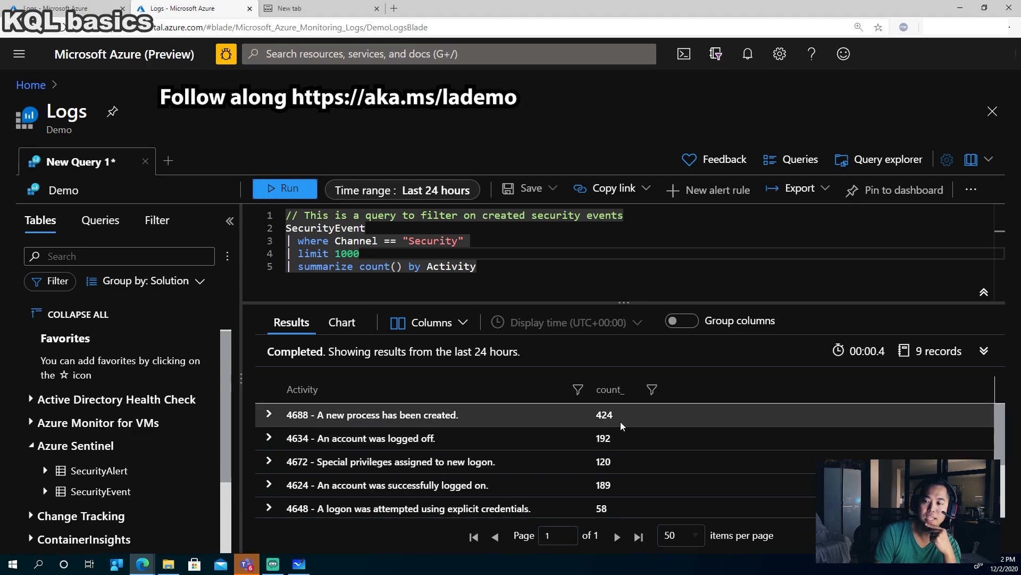
pyautogui.scroll(-2, 623, 511)
pyautogui.scroll(1, 624, 511)
pyautogui.scroll(1, 623, 511)
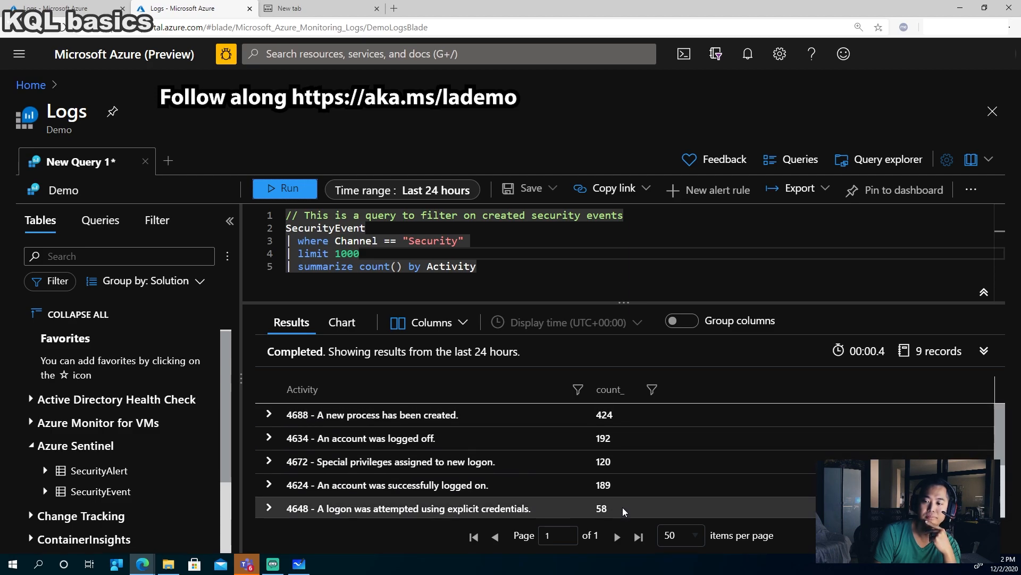
pyautogui.click(520, 273)
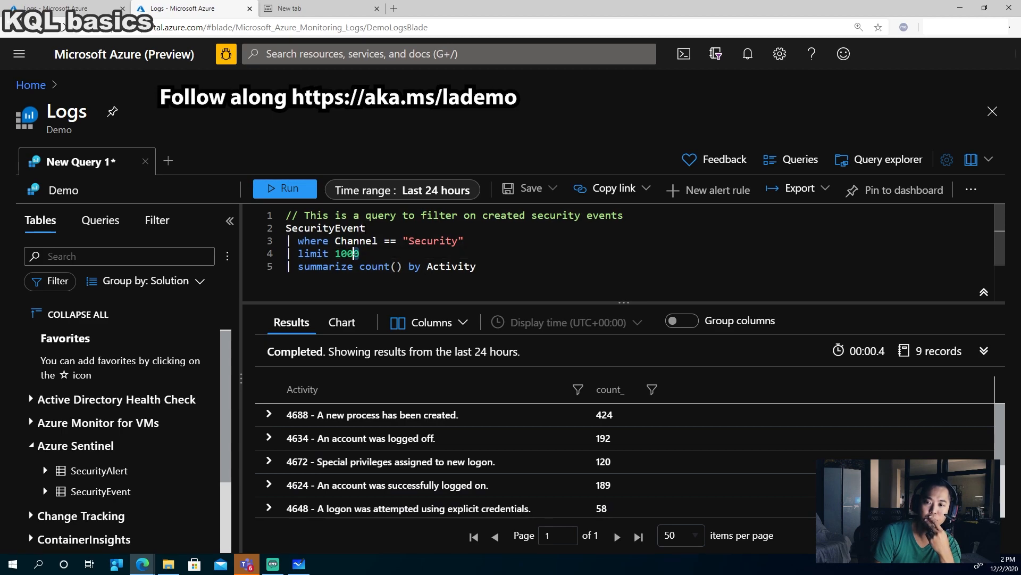
pyautogui.click(426, 266)
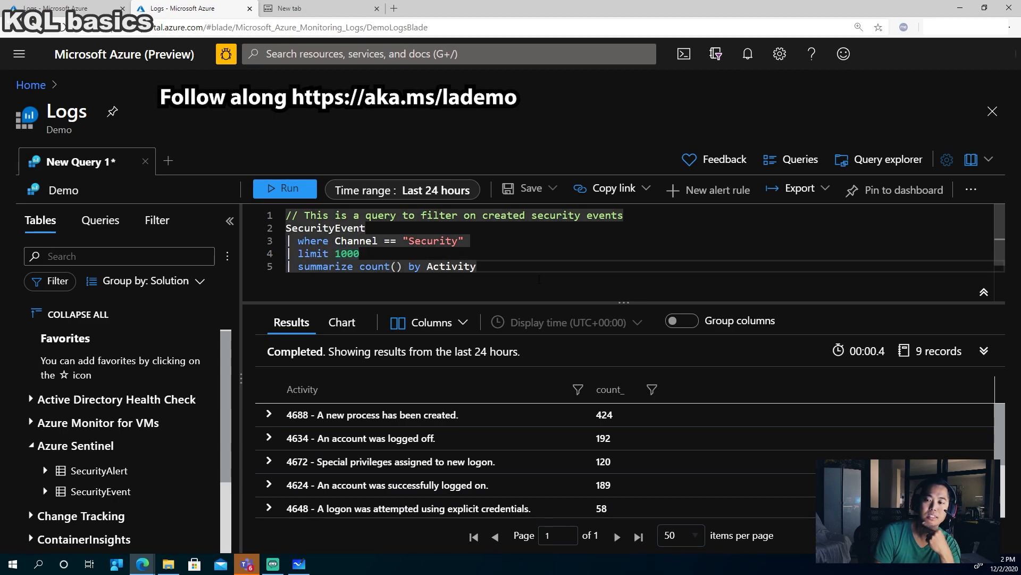